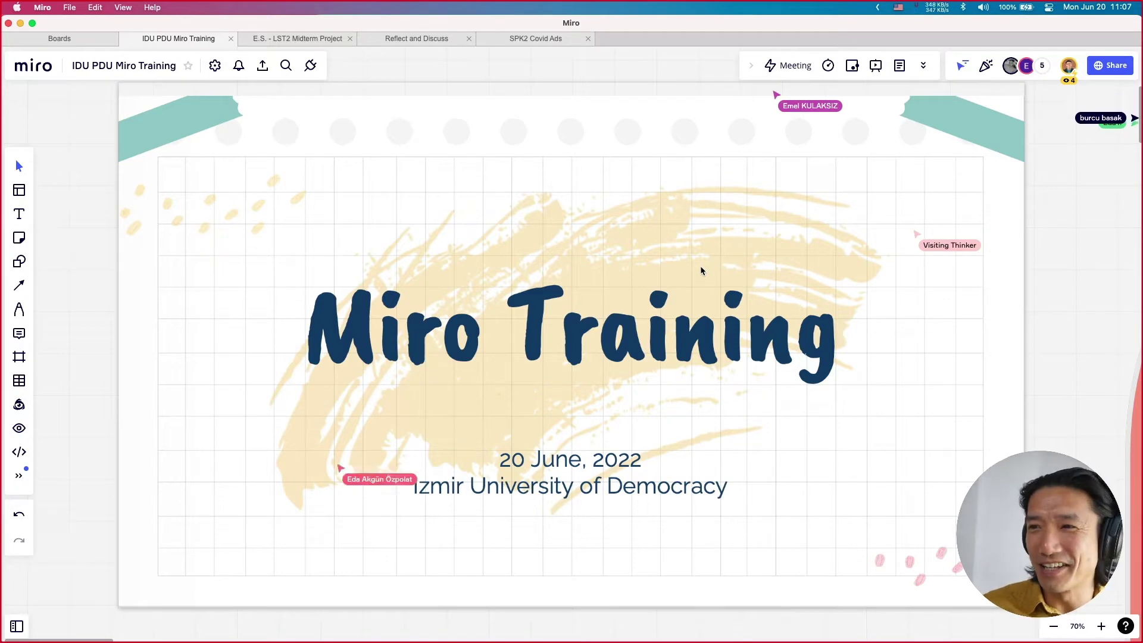
# Zoom on the Miro Training title frame, then scroll down toward the Signing up for MIRO frame
pyautogui.scroll(10, 462, 320)
pyautogui.scroll(-10, 463, 320)
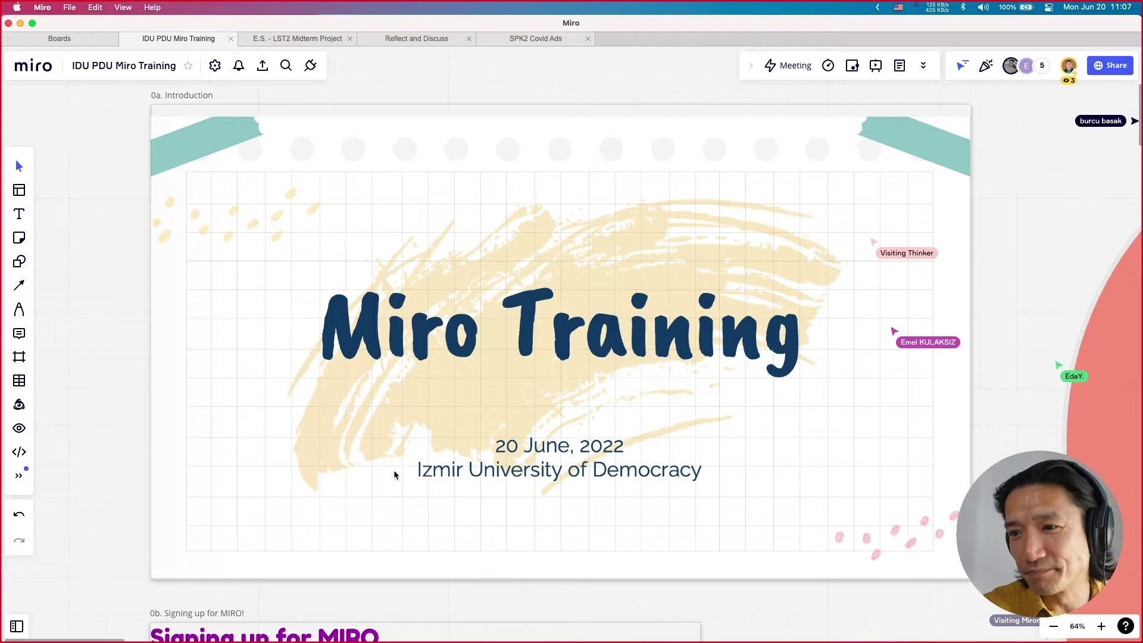
# Open the embedded 07:11 sign-up video, play it briefly and pause it at 00:02
pyautogui.scroll(-10, 379, 438)
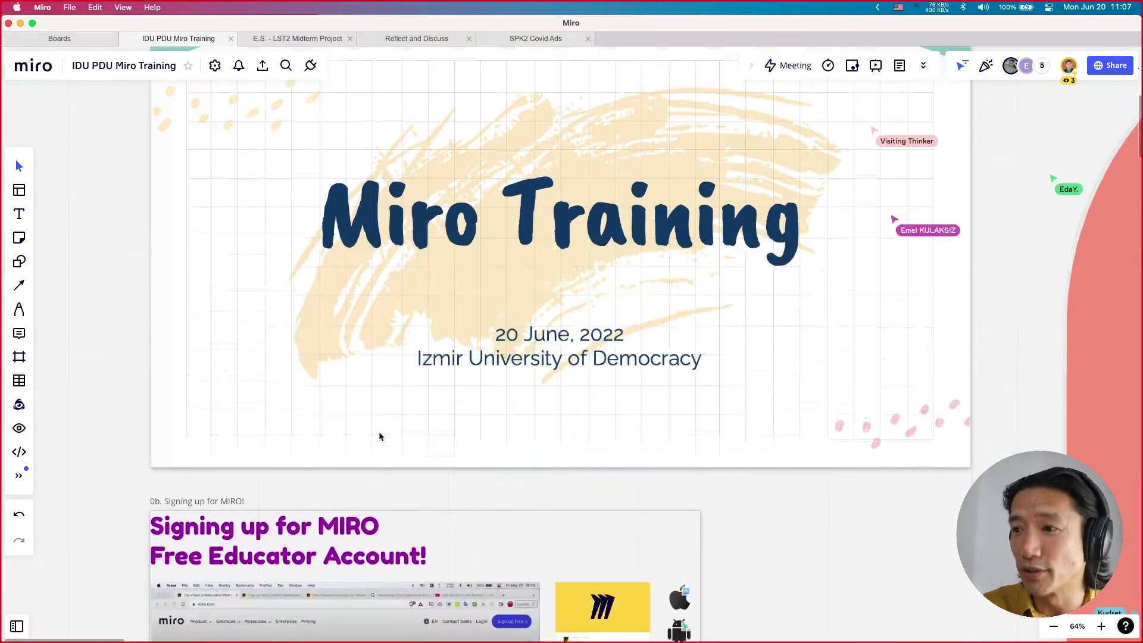
pyautogui.scroll(5, 377, 438)
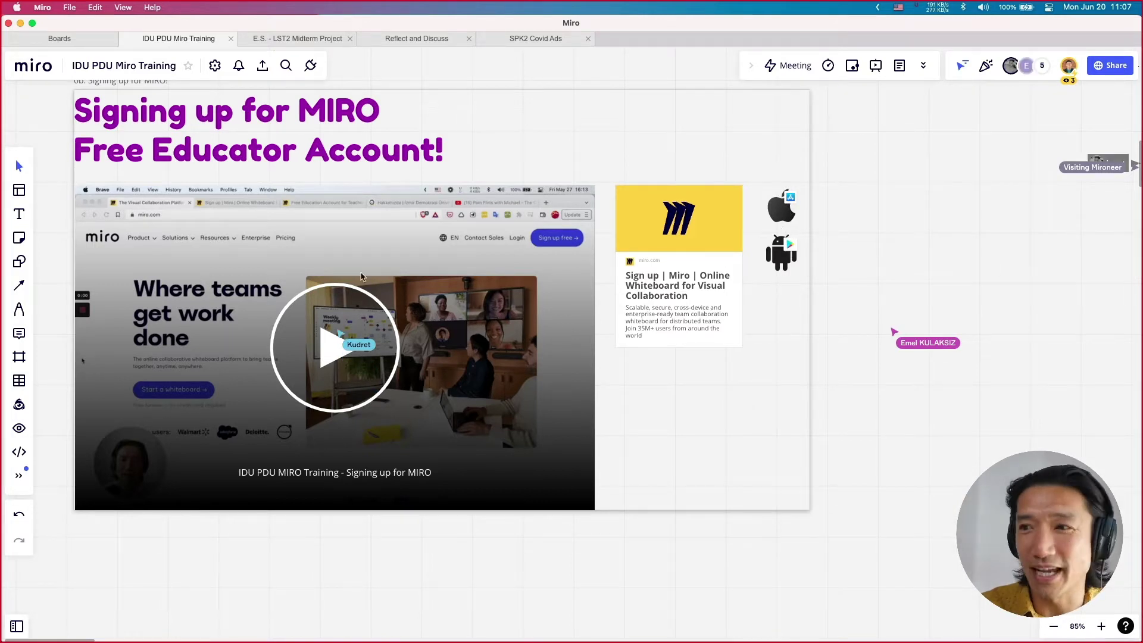
pyautogui.click(322, 348)
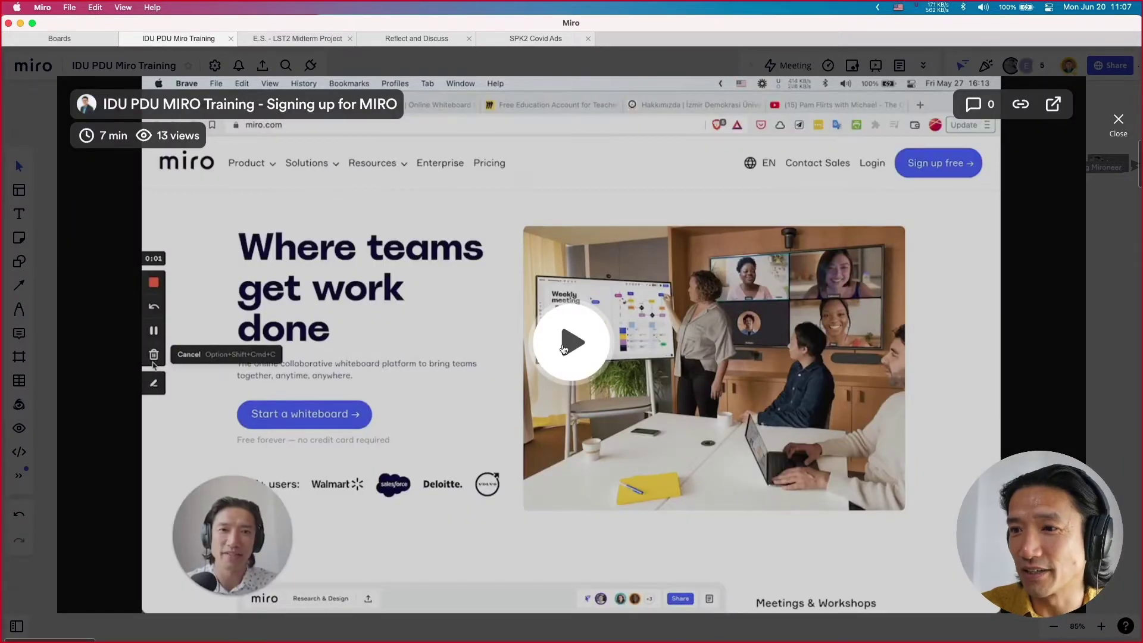
pyautogui.click(564, 349)
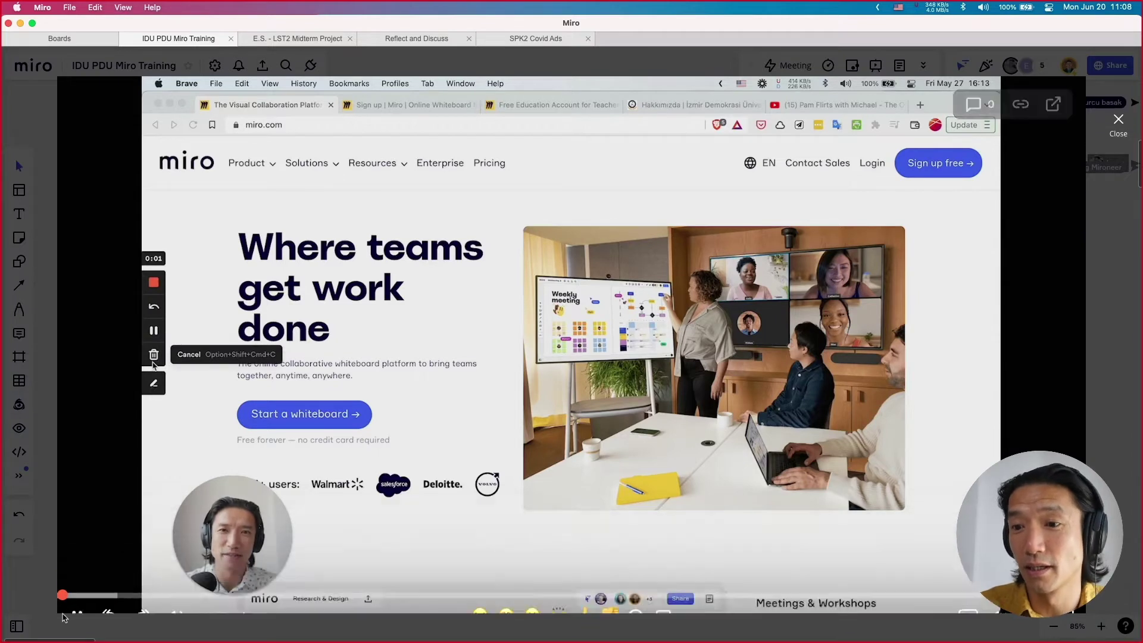
pyautogui.click(77, 595)
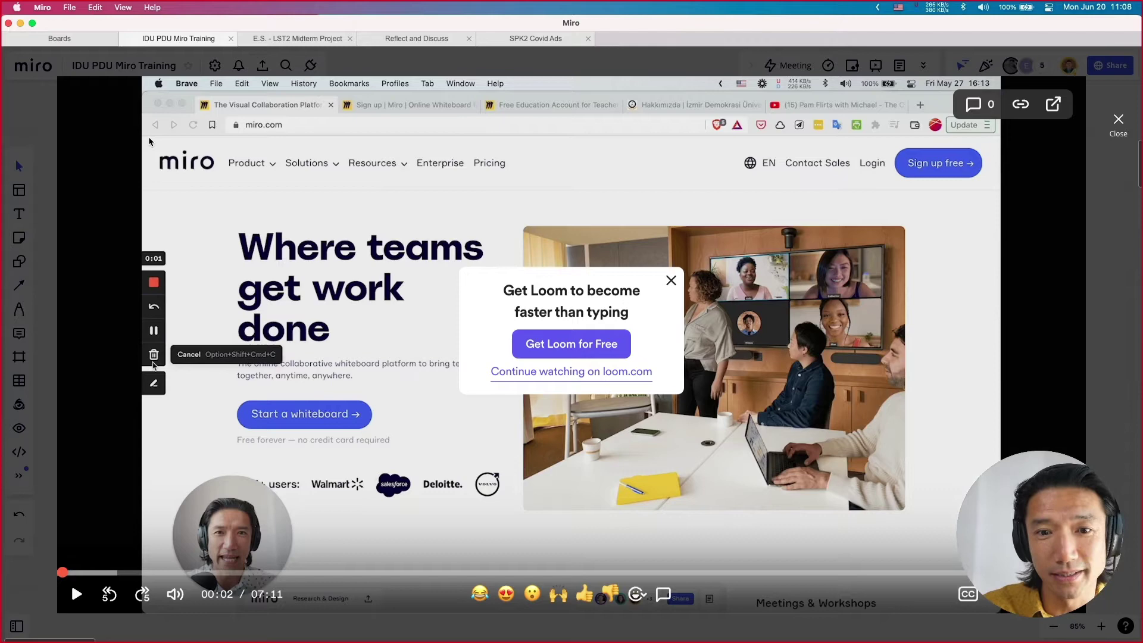
# Close the video, present the board through to slide 3 of 21, The Participants, and exit
pyautogui.click(40, 129)
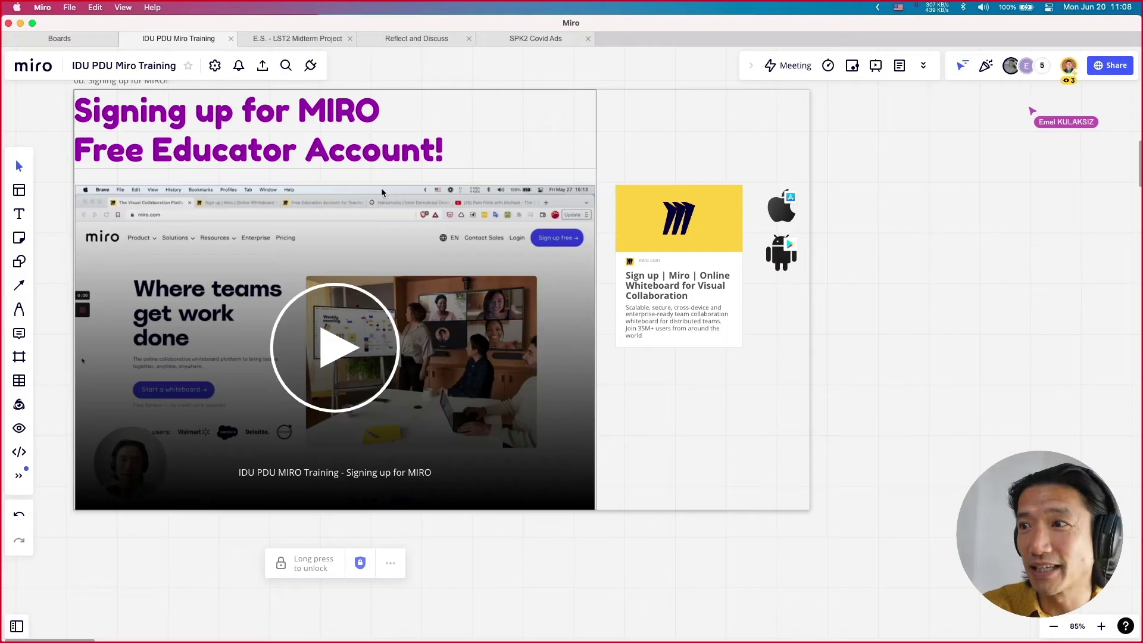
pyautogui.scroll(6, 415, 213)
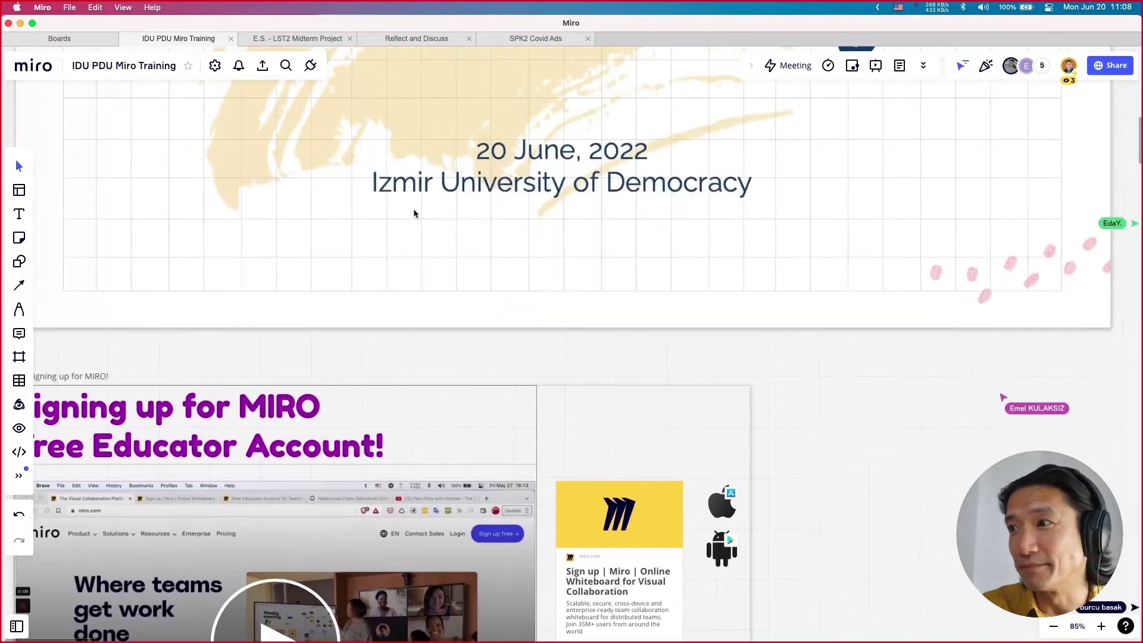
pyautogui.click(875, 65)
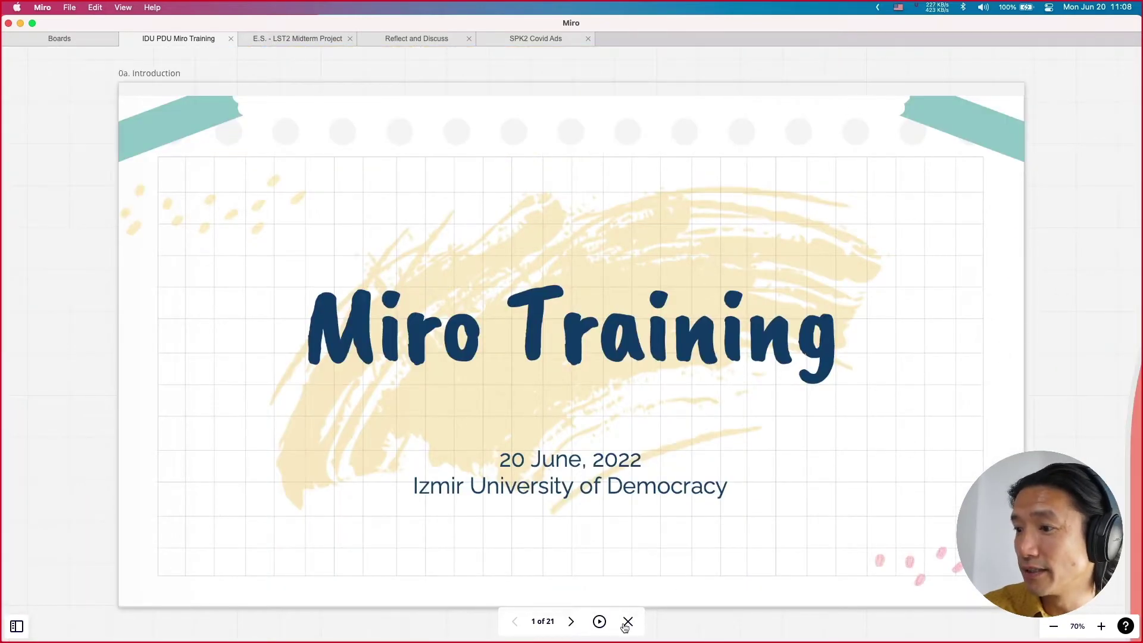
pyautogui.click(572, 621)
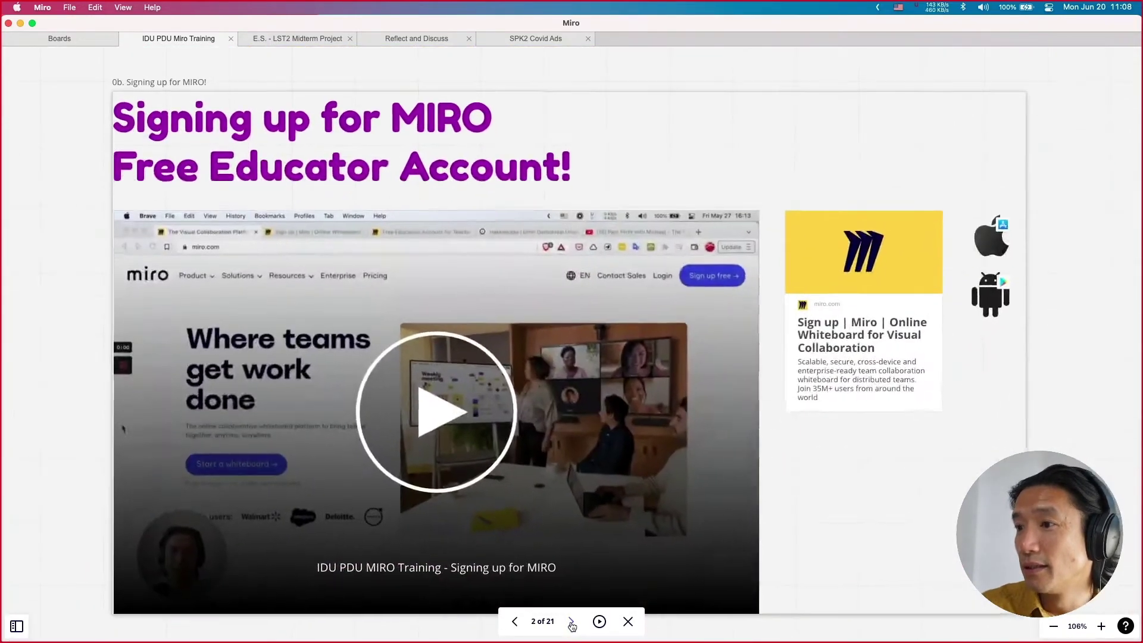
pyautogui.click(572, 622)
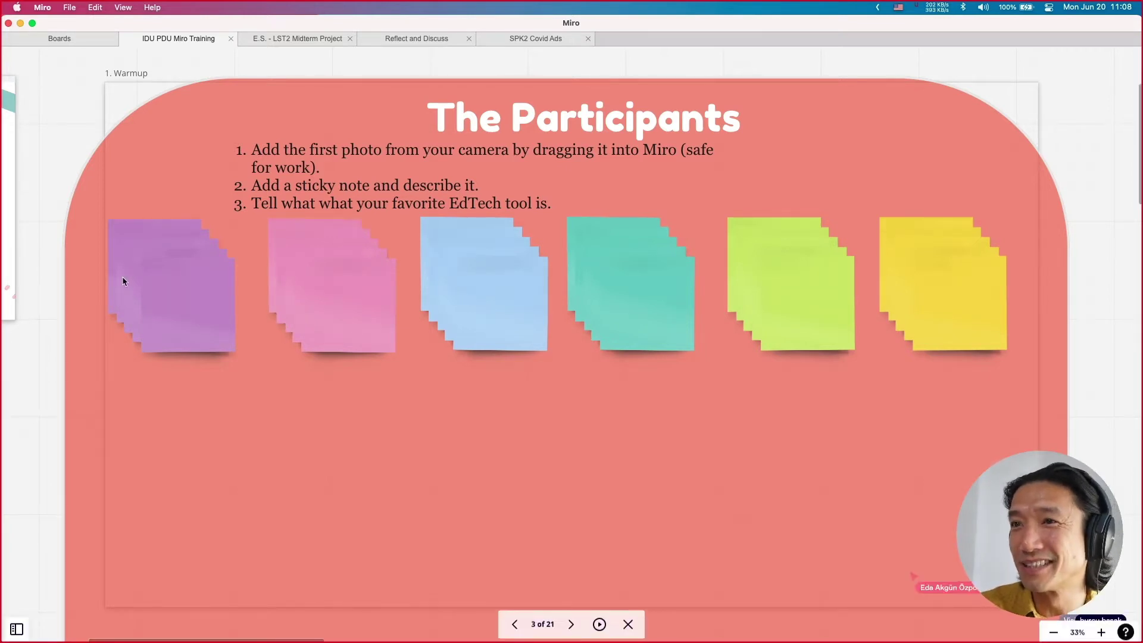
pyautogui.press('Escape')
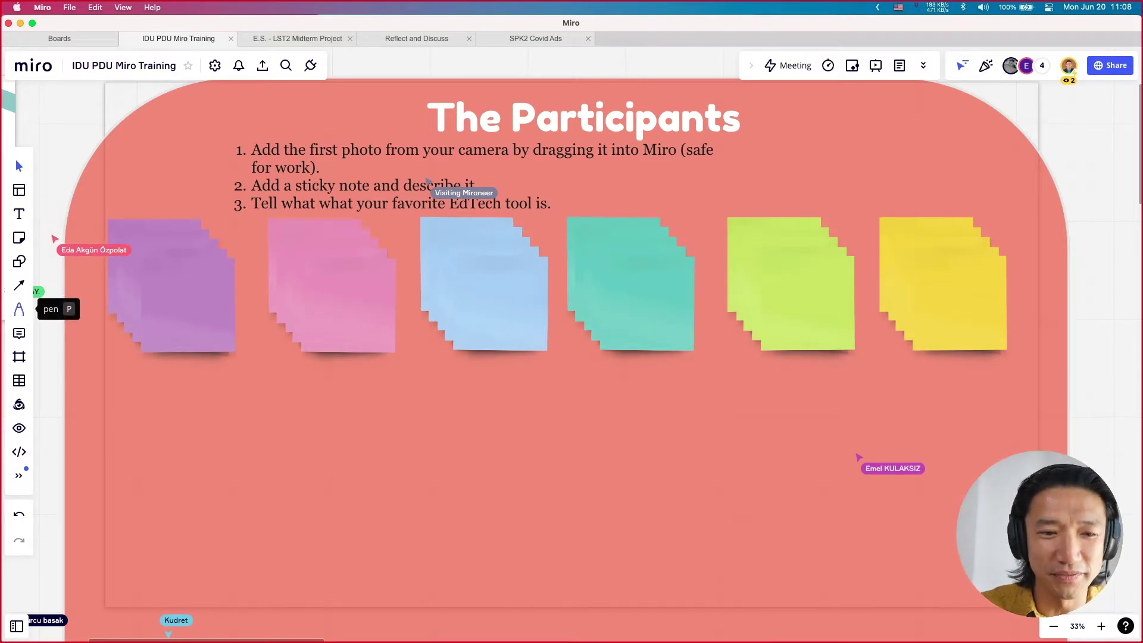
# Drop the burger photo IMG_5668.HEIC from Downloads onto The Participants frame
pyautogui.press('super+Tab')
pyautogui.moveTo(197, 286); pyautogui.dragTo(278, 458)
pyautogui.press('super+w')
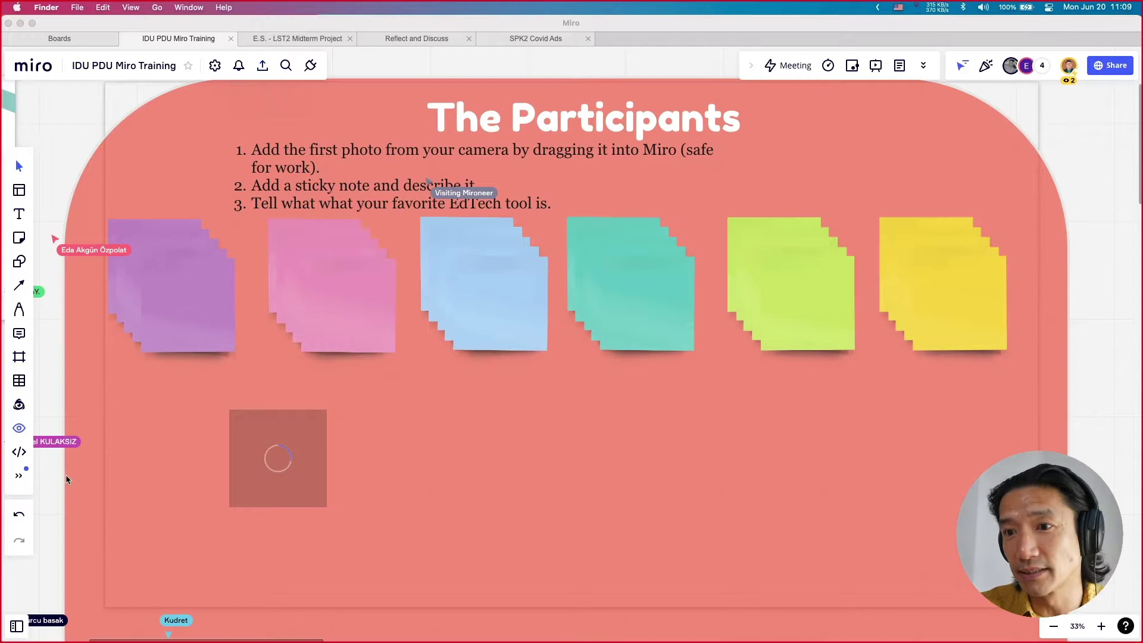
pyautogui.click(15, 483)
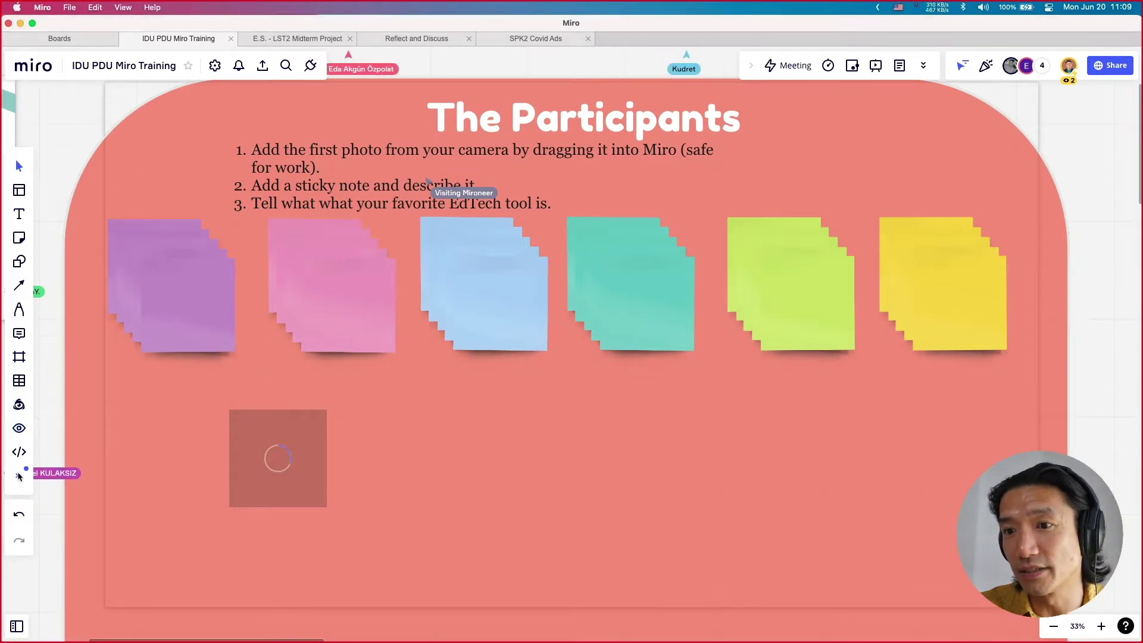
pyautogui.click(19, 475)
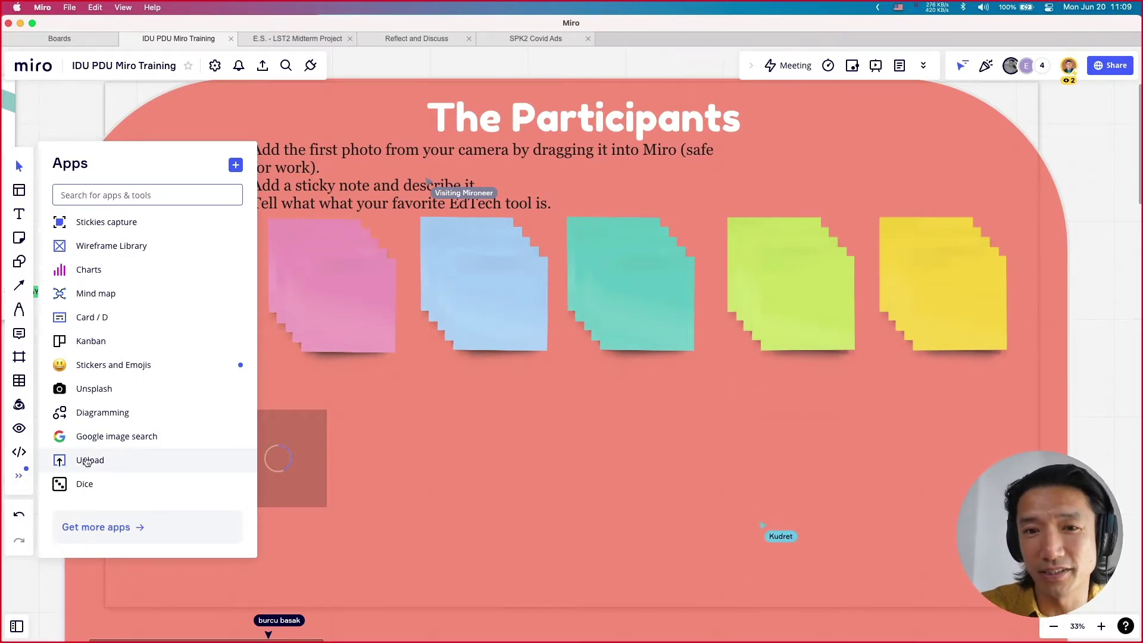
pyautogui.click(404, 458)
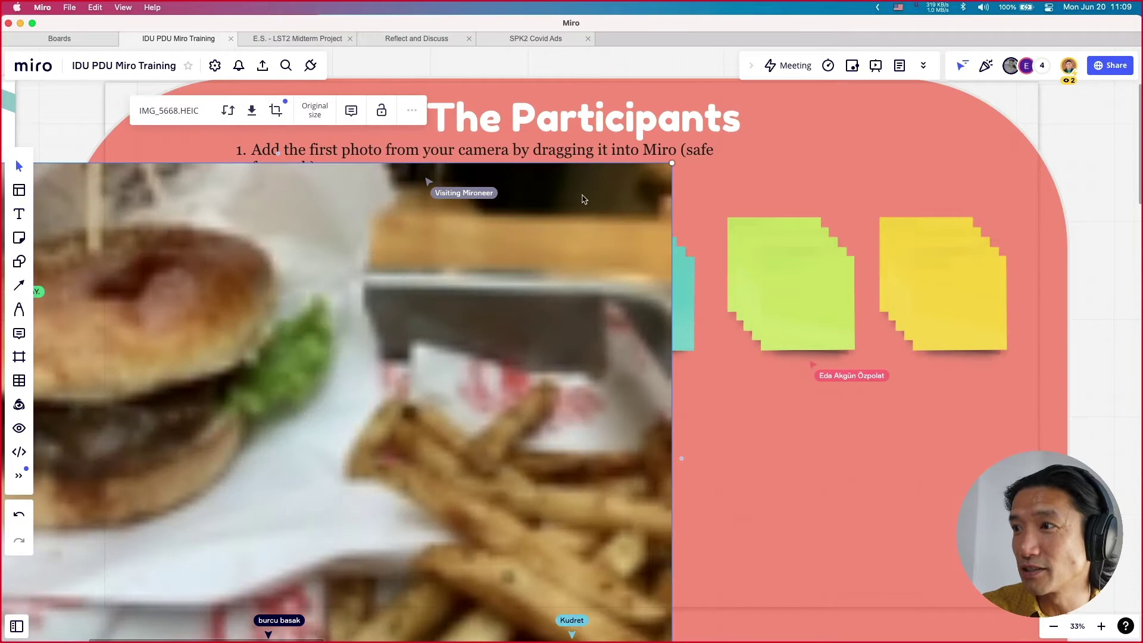
# Shrink the photo below the sticky stacks and pull one purple sticky note off its stack
pyautogui.moveTo(670, 165); pyautogui.dragTo(380, 417)
pyautogui.moveTo(280, 411); pyautogui.dragTo(347, 425)
pyautogui.moveTo(448, 374); pyautogui.dragTo(343, 453)
pyautogui.moveTo(175, 329); pyautogui.dragTo(419, 441)
# Bring the five sticky stacks forward and place the purple note in front of the burger photo
pyautogui.rightClick(419, 442)
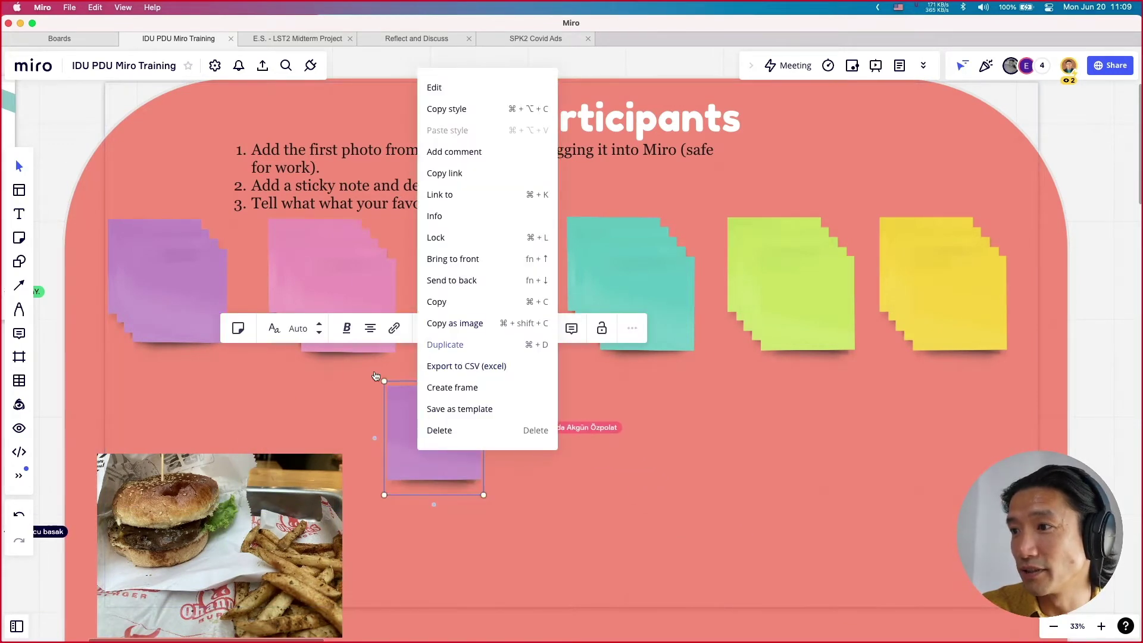
pyautogui.click(214, 358)
pyautogui.moveTo(129, 364); pyautogui.dragTo(863, 256)
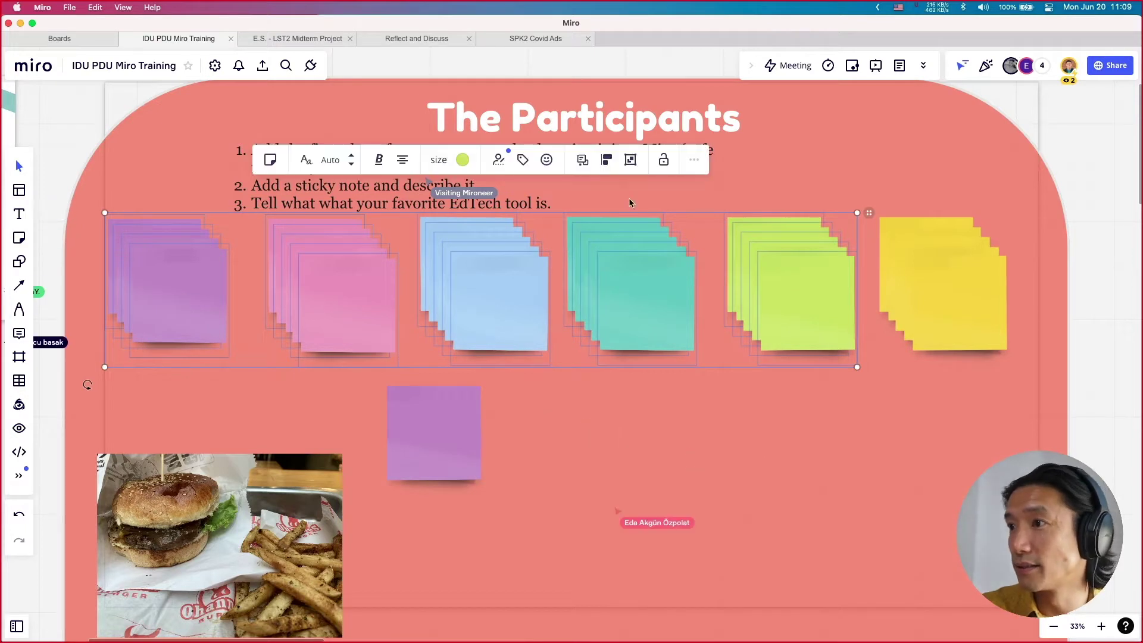
pyautogui.click(694, 160)
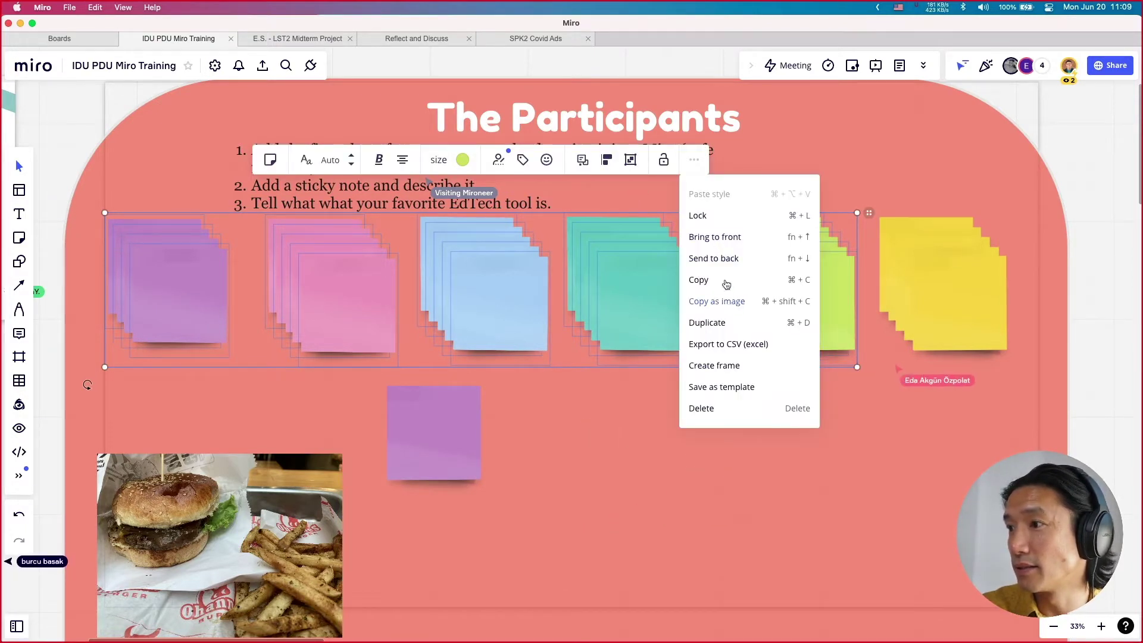
pyautogui.click(727, 238)
pyautogui.click(429, 449)
pyautogui.moveTo(428, 449); pyautogui.dragTo(305, 533)
pyautogui.rightClick(378, 486)
pyautogui.click(429, 294)
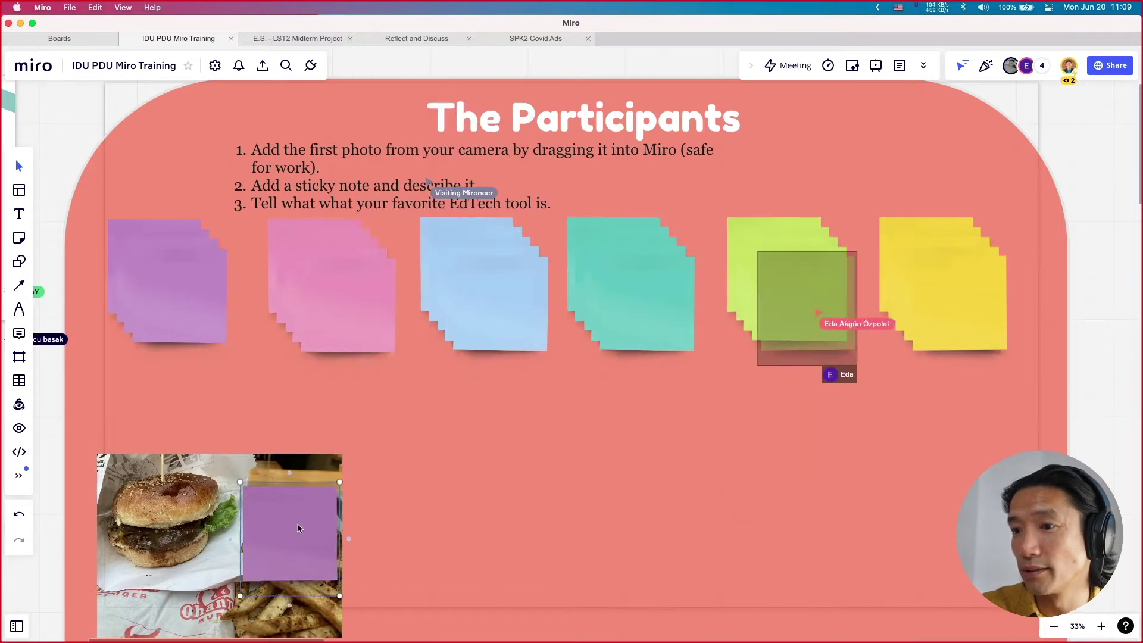
# Type the author's full name on the purple sticky note
pyautogui.write('f')
pyautogui.press('BackSpace')
pyautogui.write('Bob.')
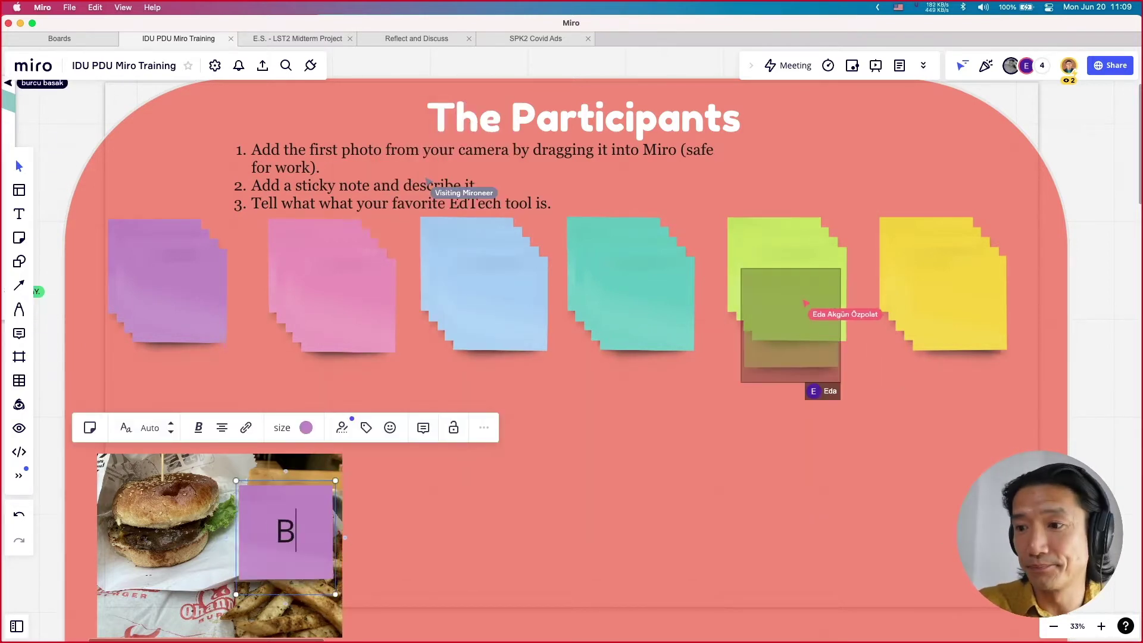
pyautogui.press('Return')
pyautogui.write('N')
pyautogui.press('BackSpace')
pyautogui.press('BackSpace')
pyautogui.press('BackSpace')
pyautogui.press('Return')
pyautogui.write('Nguyen')
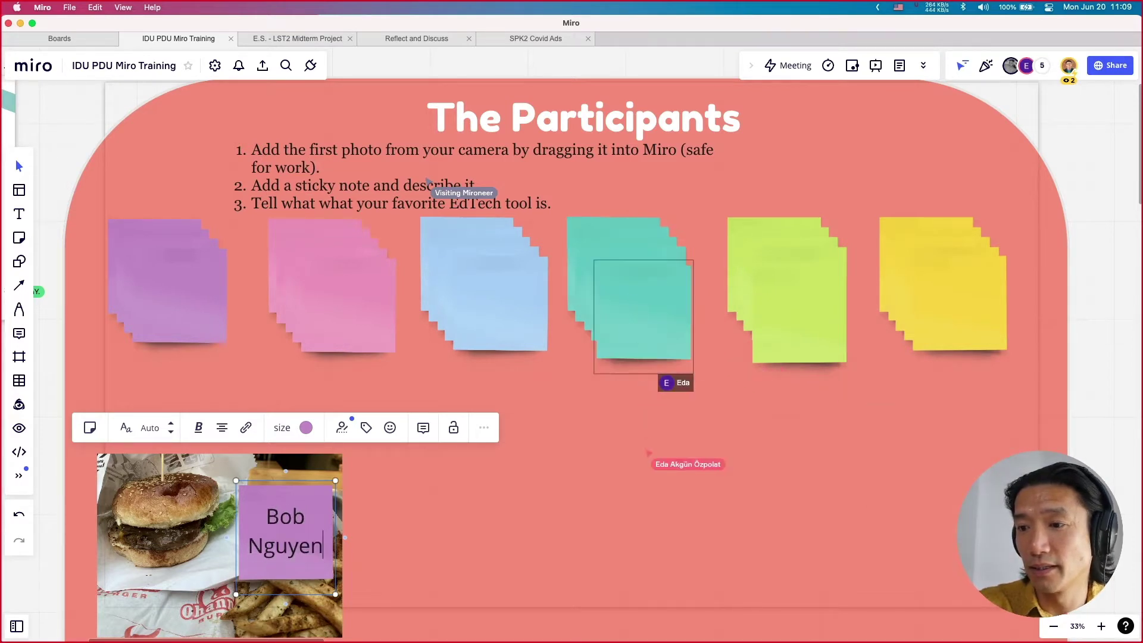
pyautogui.write('.')
pyautogui.press('Return')
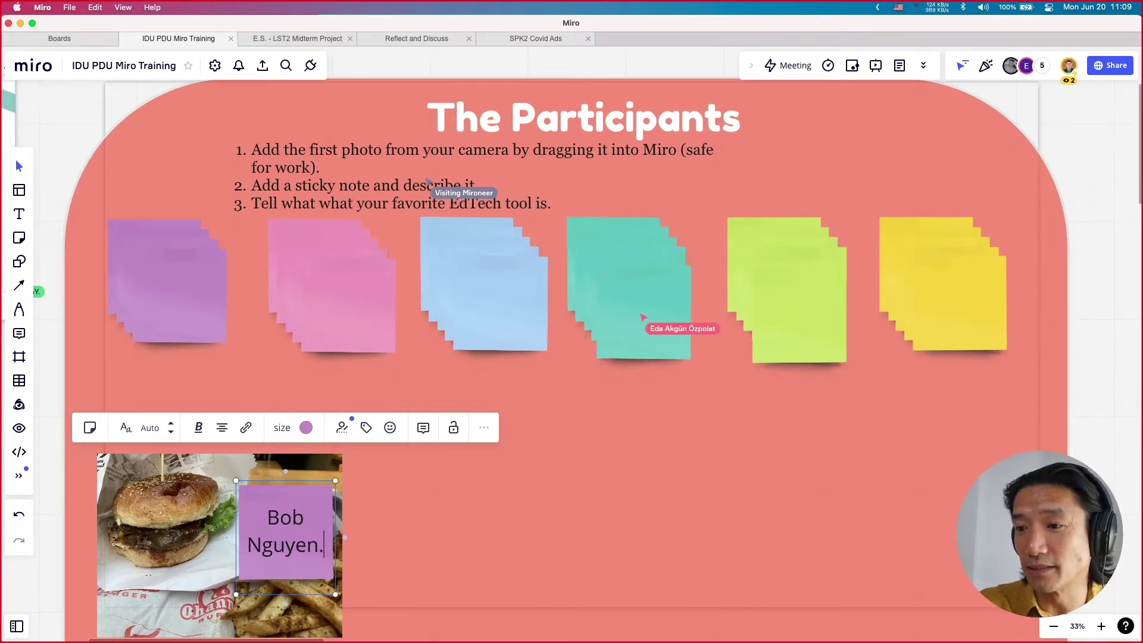
# Add 'Last night I ate at Ohannes Burger. Delicious! No Mayo.' and 'I Love Miro!' lines
pyautogui.write('Las')
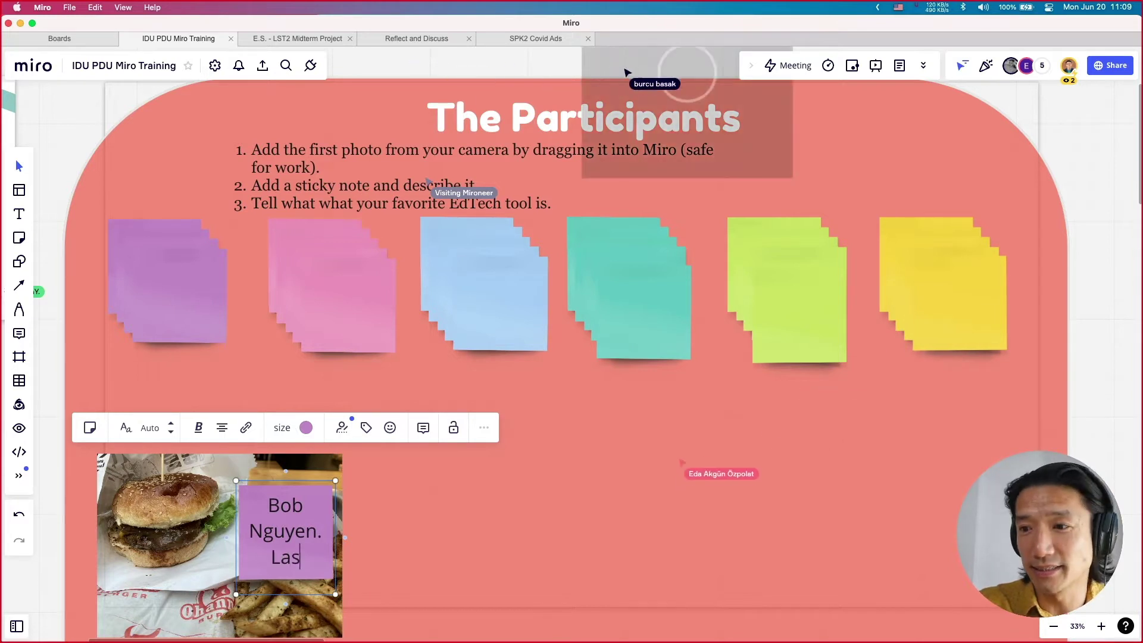
pyautogui.write('t night I ate ')
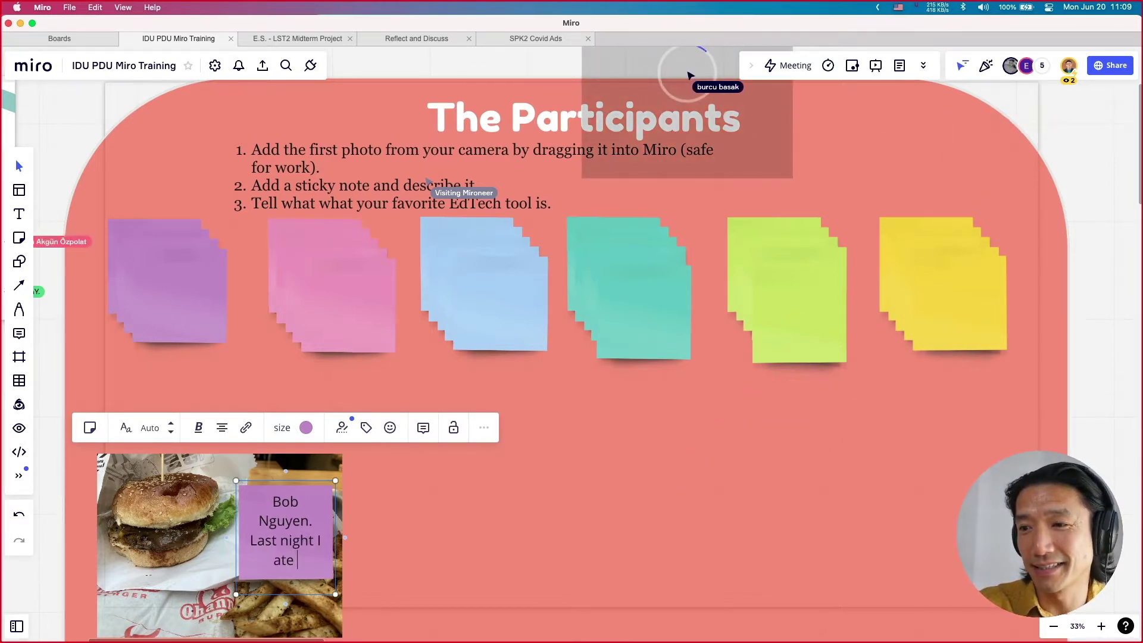
pyautogui.write('at Ohan')
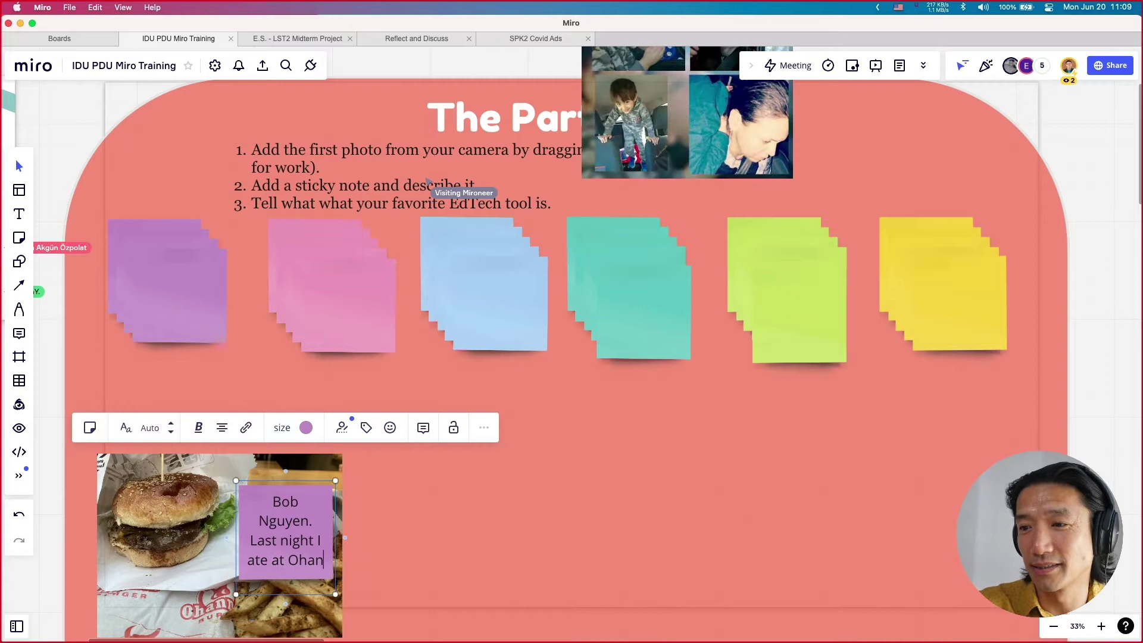
pyautogui.write('nes Burger. D')
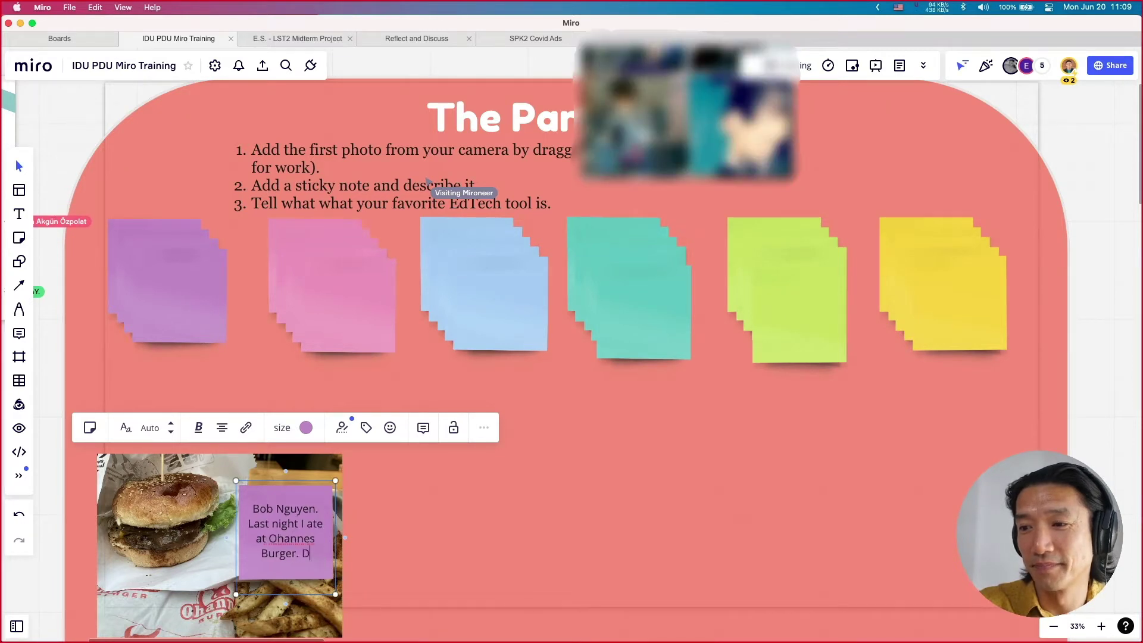
pyautogui.write('elicious!')
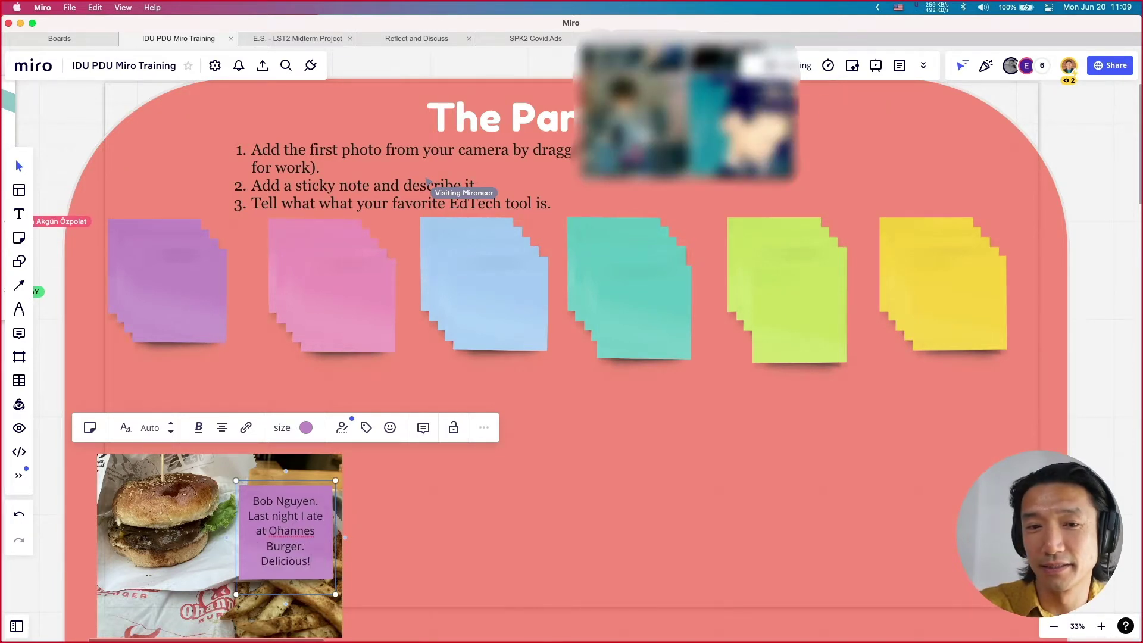
pyautogui.write(' No Mayo')
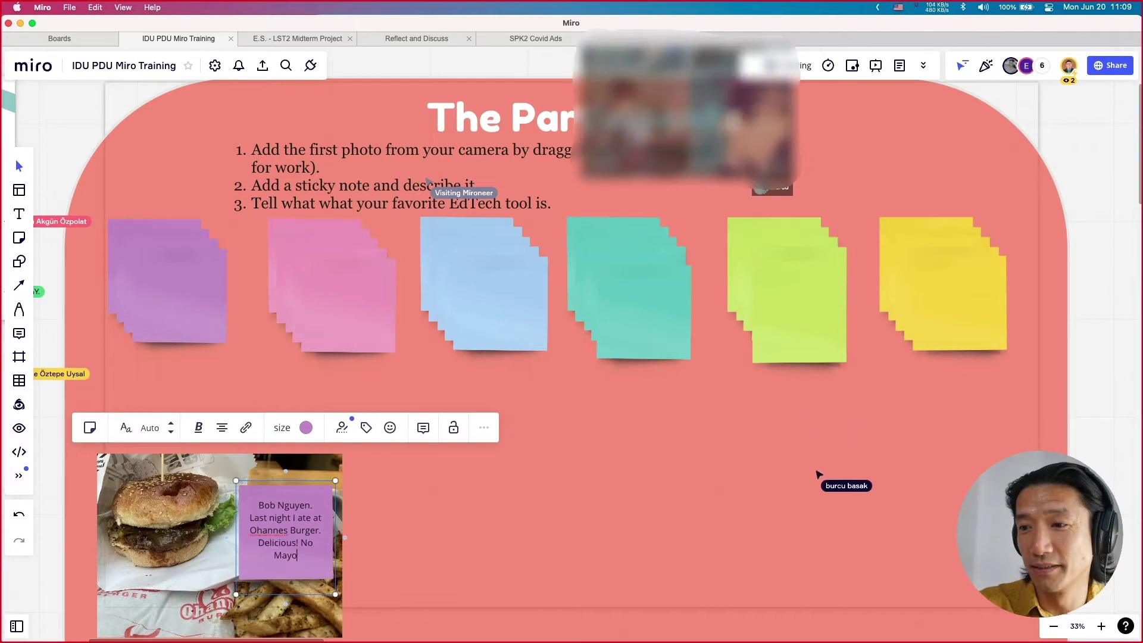
pyautogui.write('.')
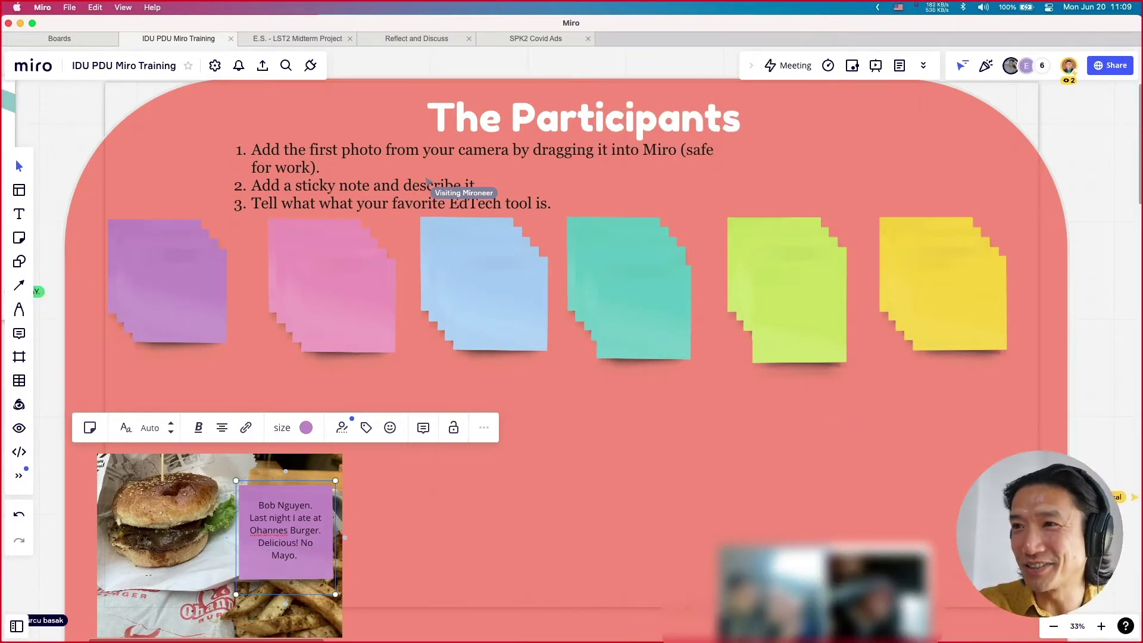
pyautogui.press('Return')
pyautogui.write('I L')
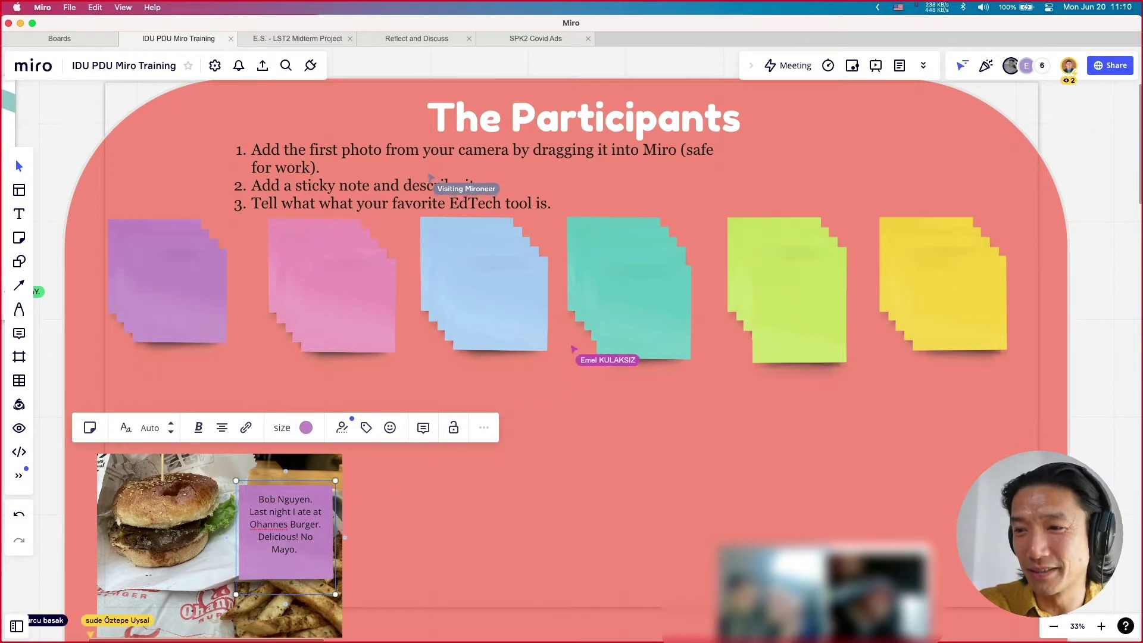
pyautogui.write('ove Miro')
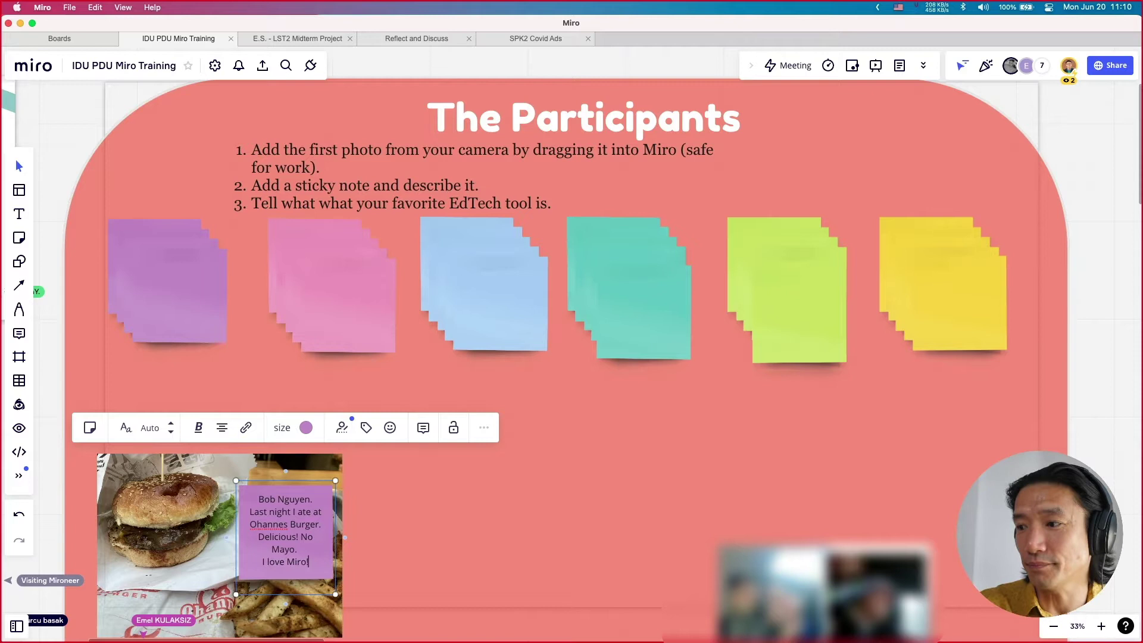
pyautogui.write('!')
# Finish editing the note and zoom out to 7% to bring the 1. Warmup frame into view
pyautogui.click(388, 504)
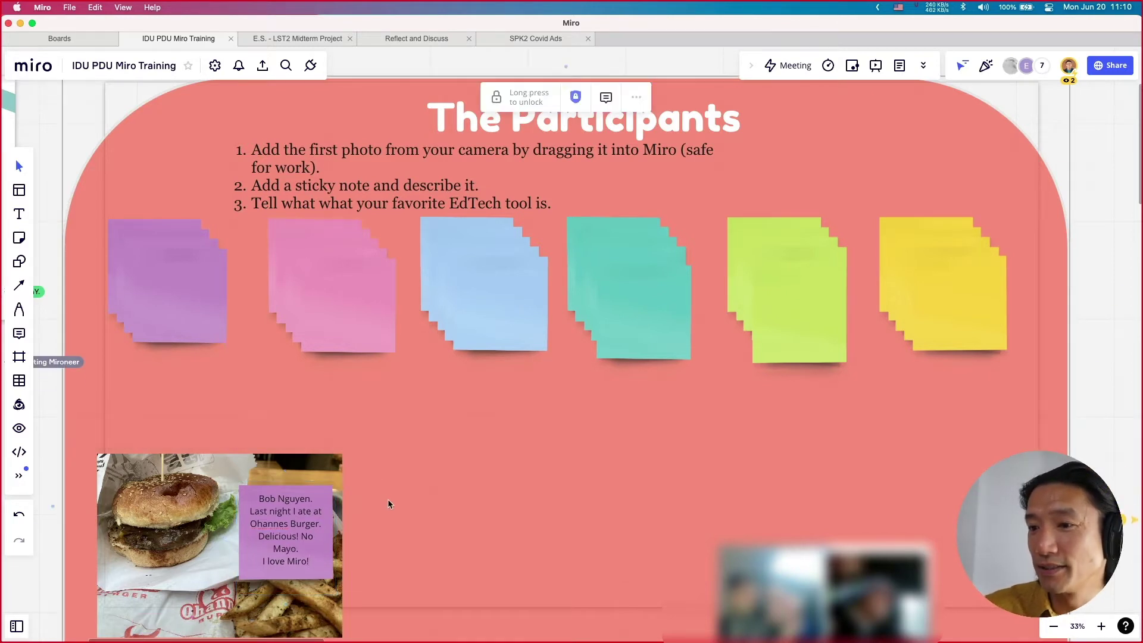
pyautogui.scroll(-2, 391, 491)
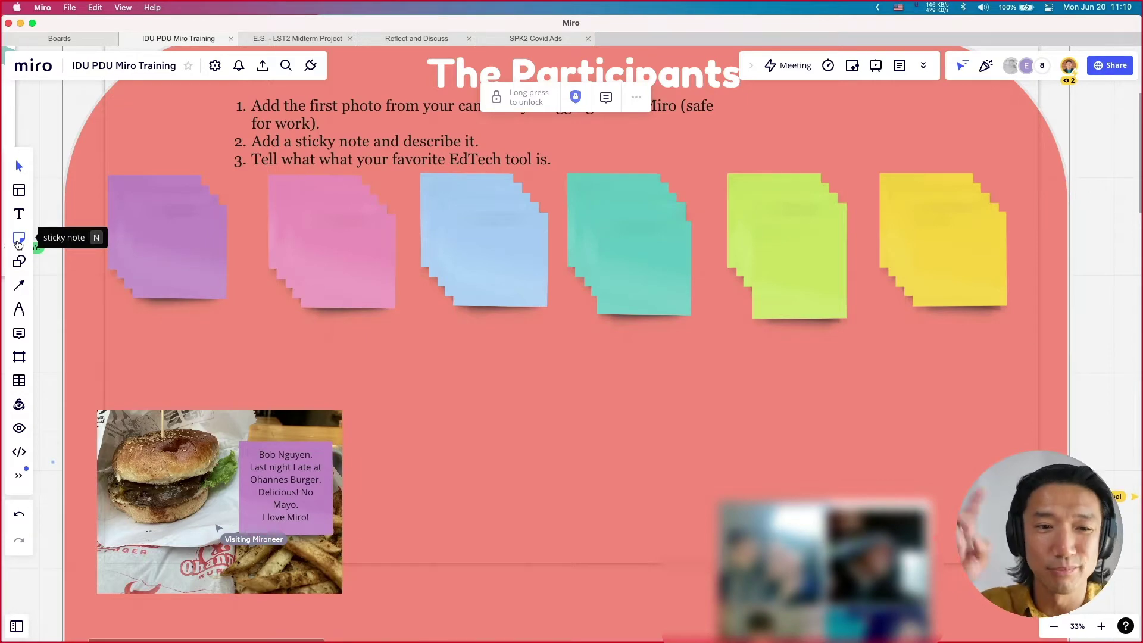
pyautogui.scroll(-5, 630, 406)
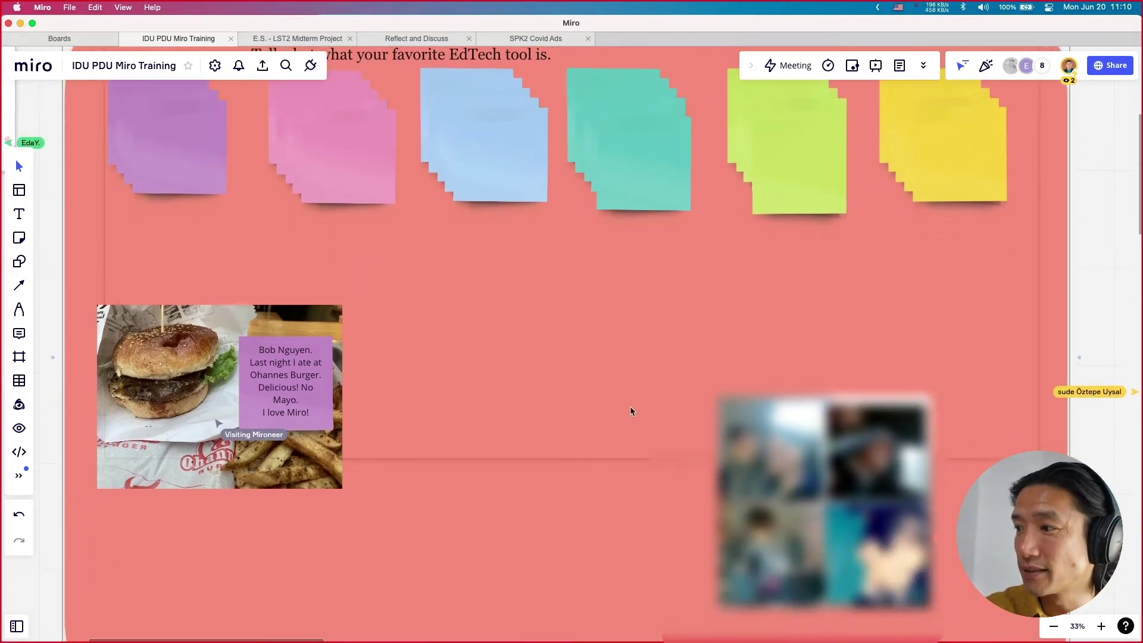
pyautogui.scroll(3, 484, 241)
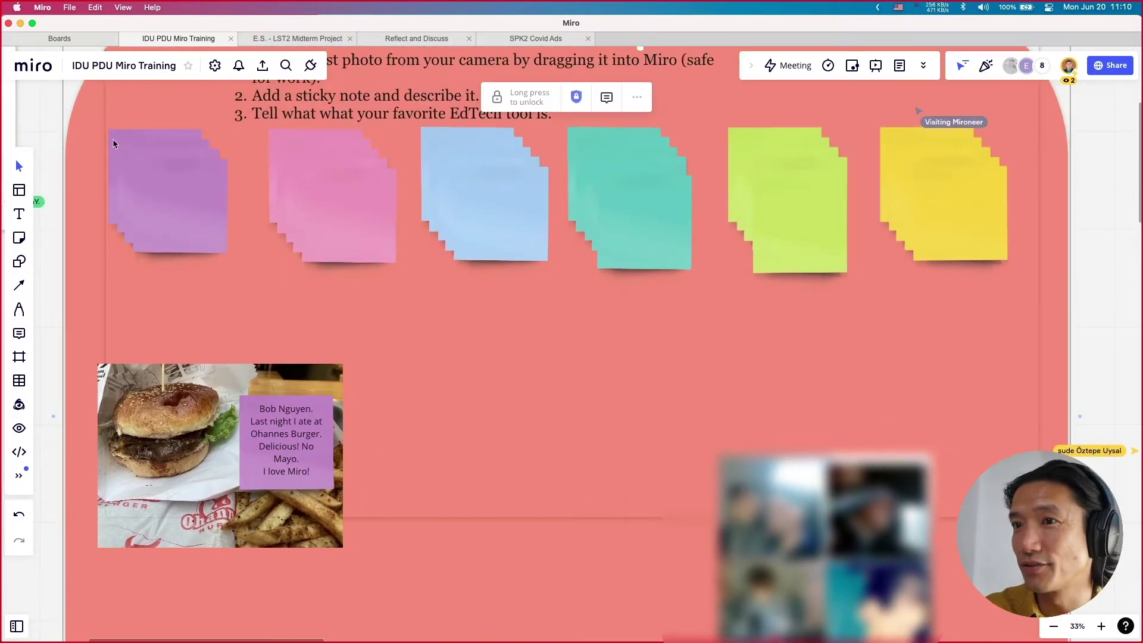
pyautogui.scroll(2, 97, 151)
pyautogui.scroll(-2, 1089, 212)
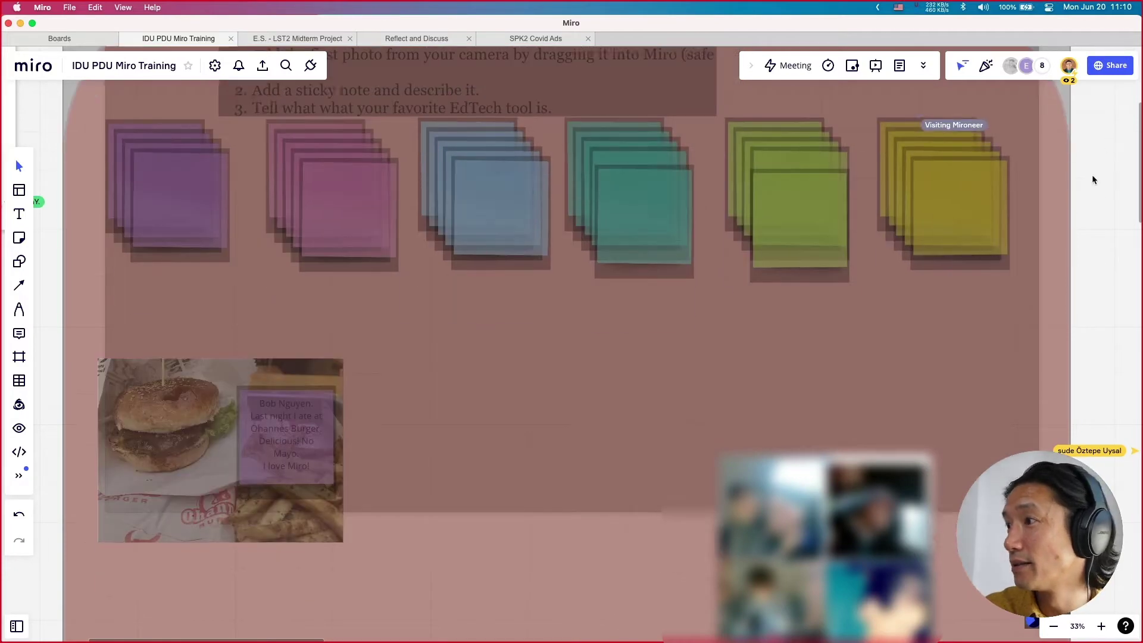
pyautogui.hscroll(-15, 954, 208)
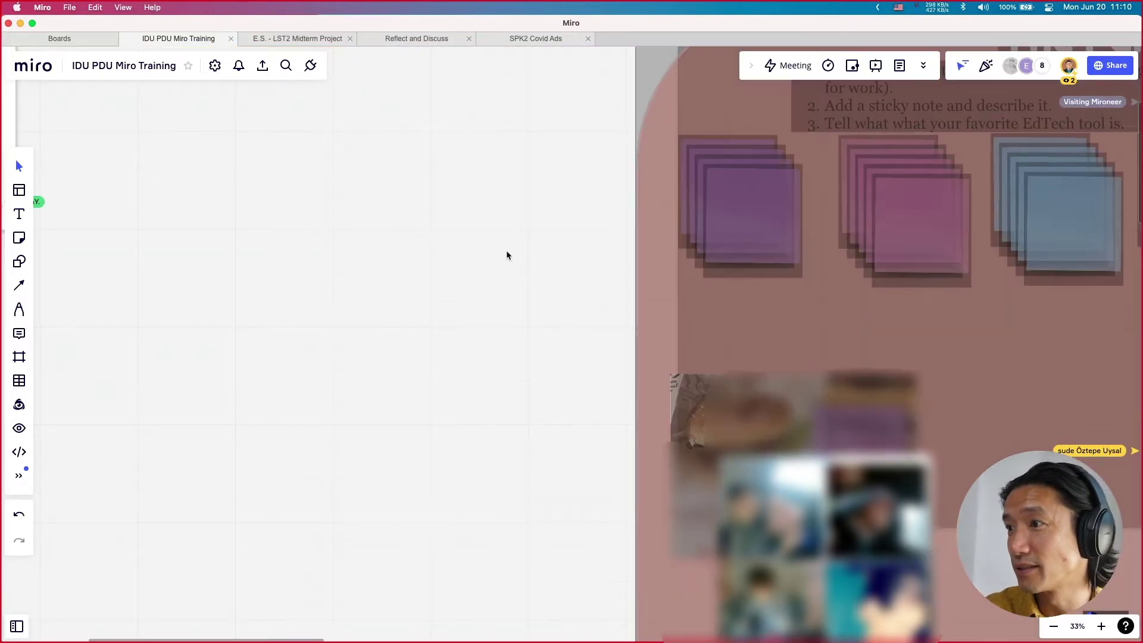
pyautogui.hscroll(2, 506, 255)
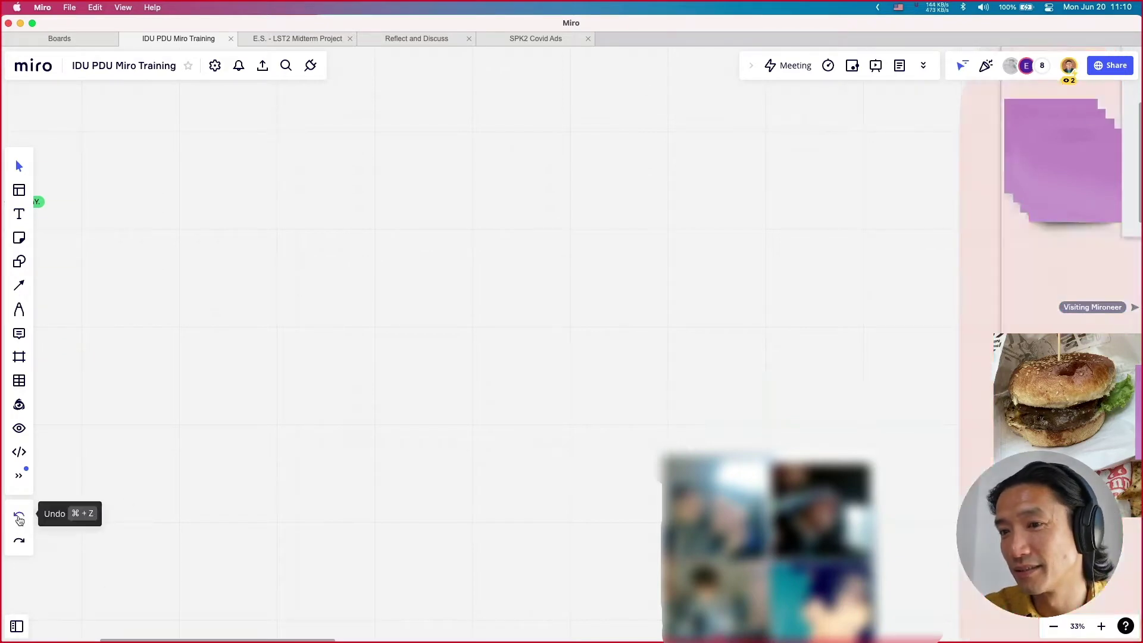
pyautogui.hscroll(4, 455, 374)
pyautogui.hscroll(10, 455, 373)
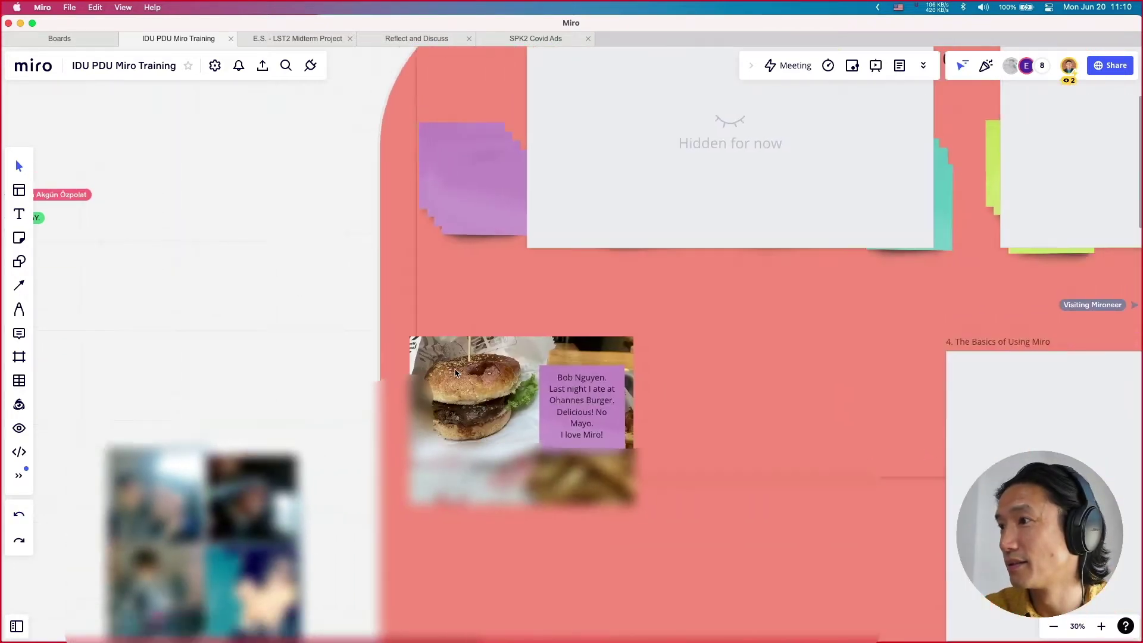
pyautogui.scroll(-8, 458, 387)
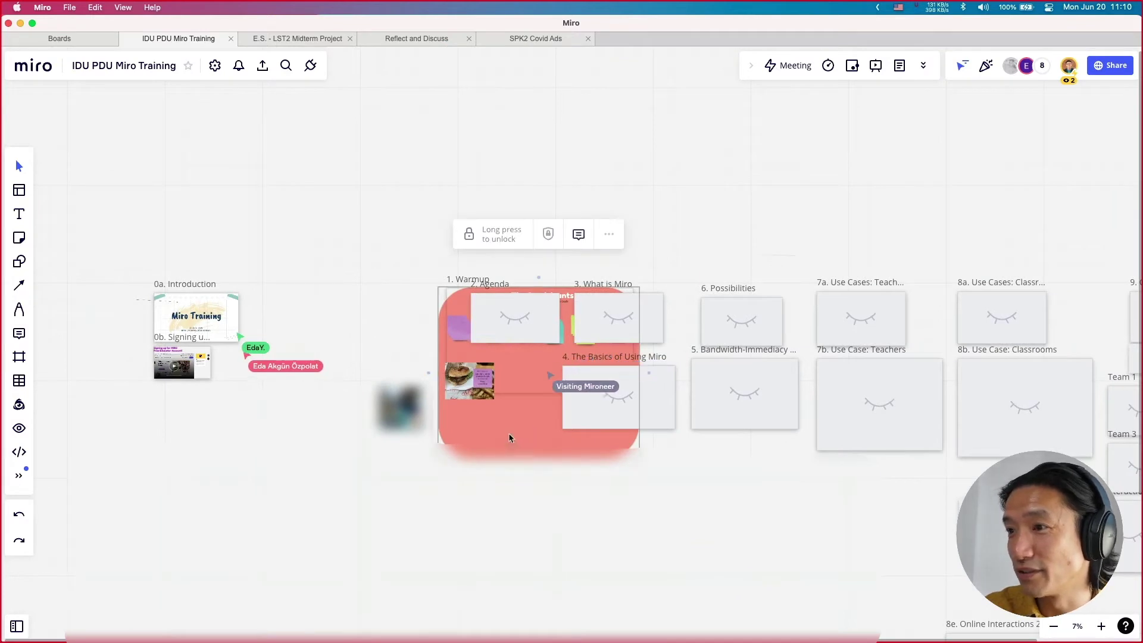
# Move the 1. Warmup frame slightly left and hide it from participants
pyautogui.click(458, 284)
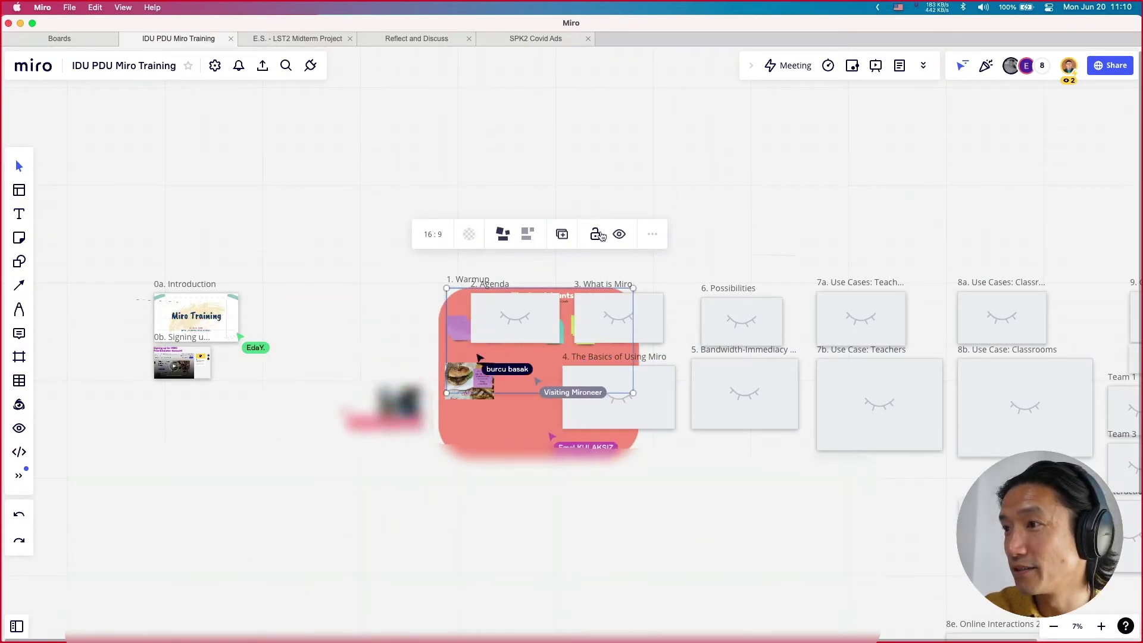
pyautogui.moveTo(452, 306); pyautogui.dragTo(276, 302)
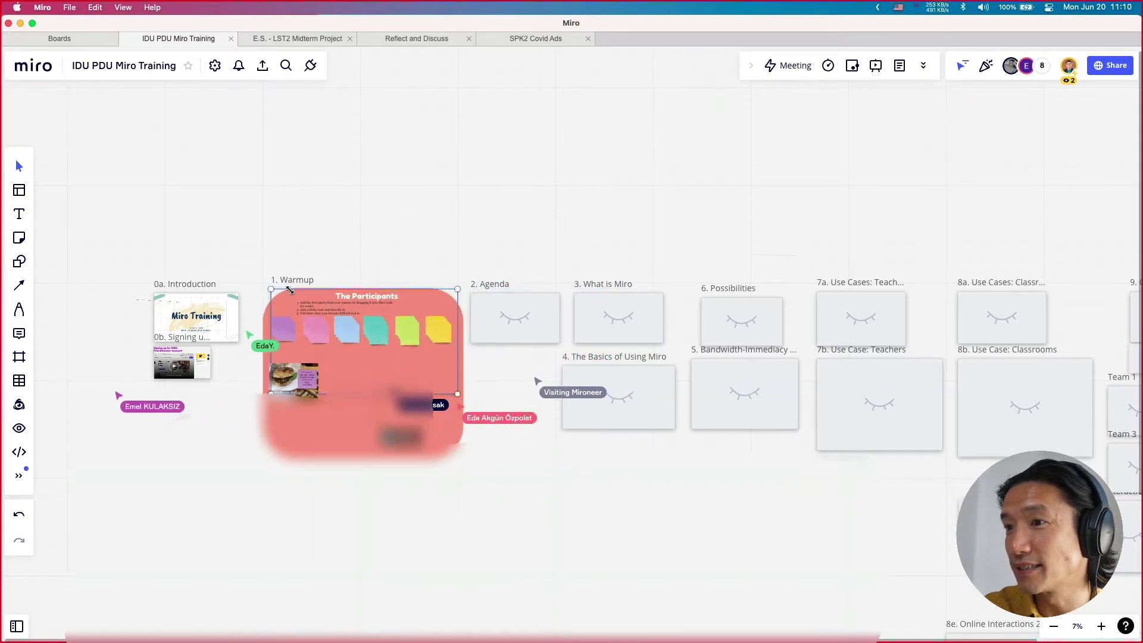
pyautogui.click(277, 311)
pyautogui.click(421, 237)
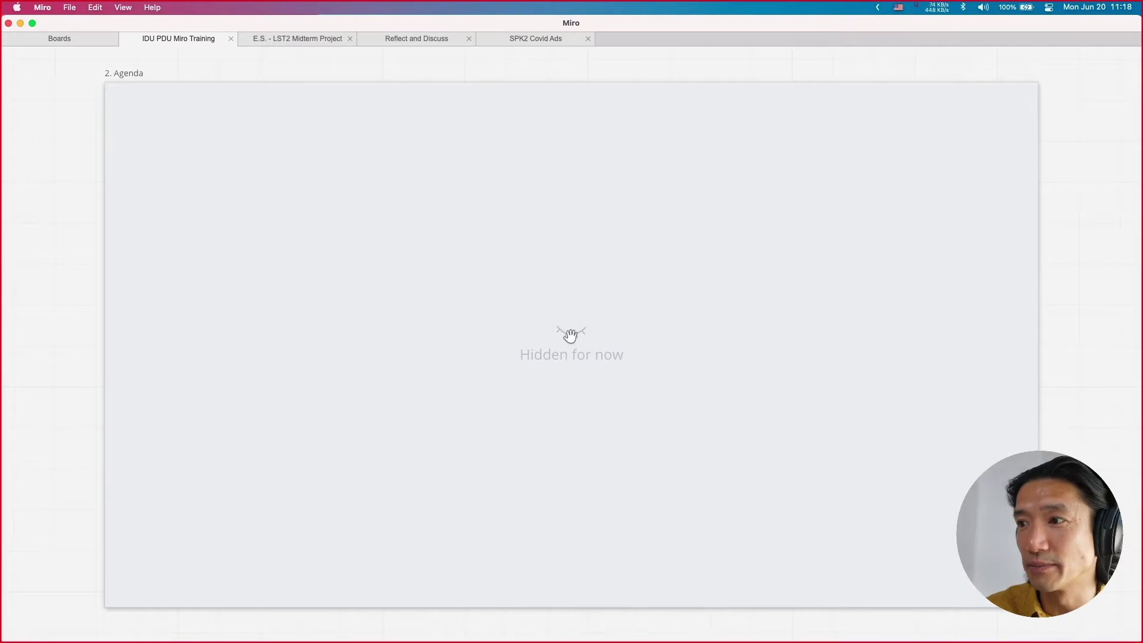
# Leave presentation view and unhide the 2. Agenda frame to show its Table of Contents
pyautogui.click(574, 105)
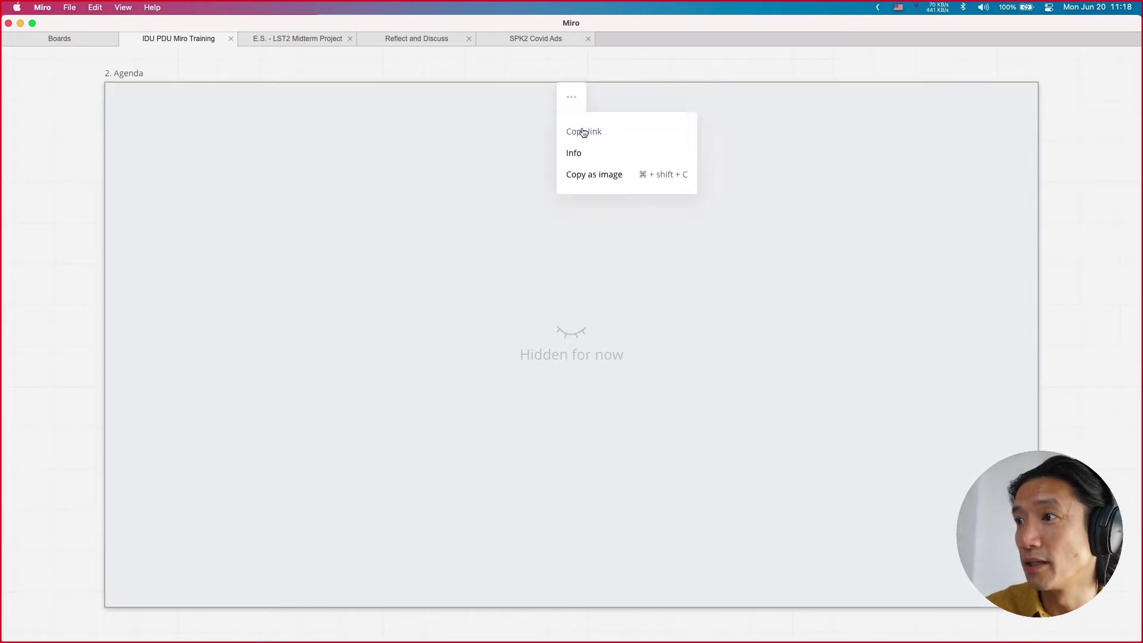
pyautogui.click(568, 240)
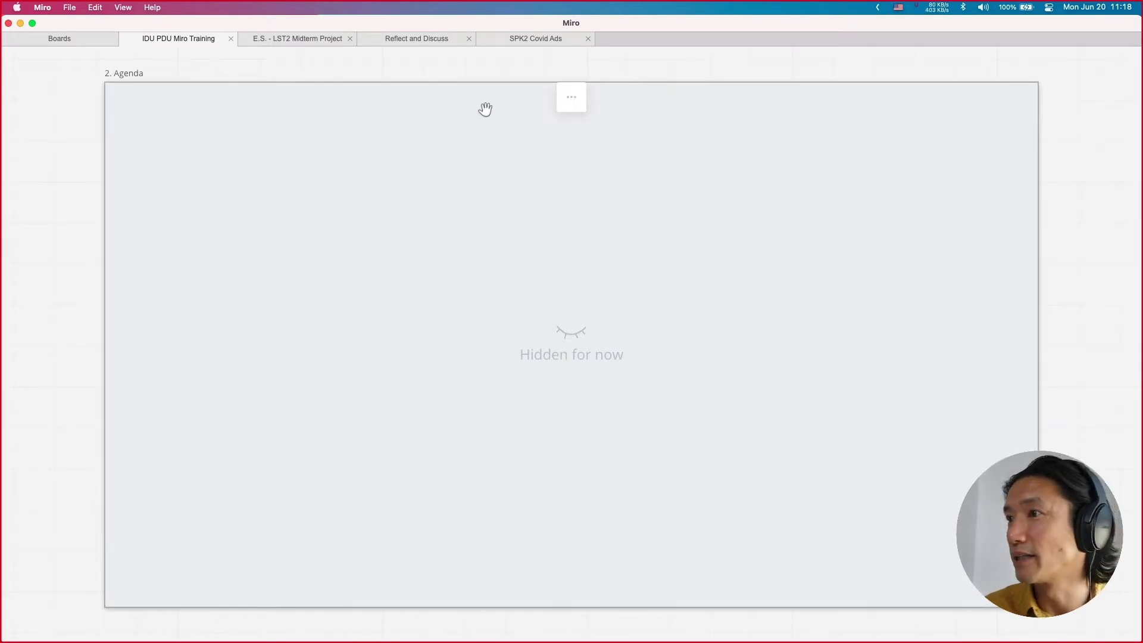
pyautogui.press('Escape')
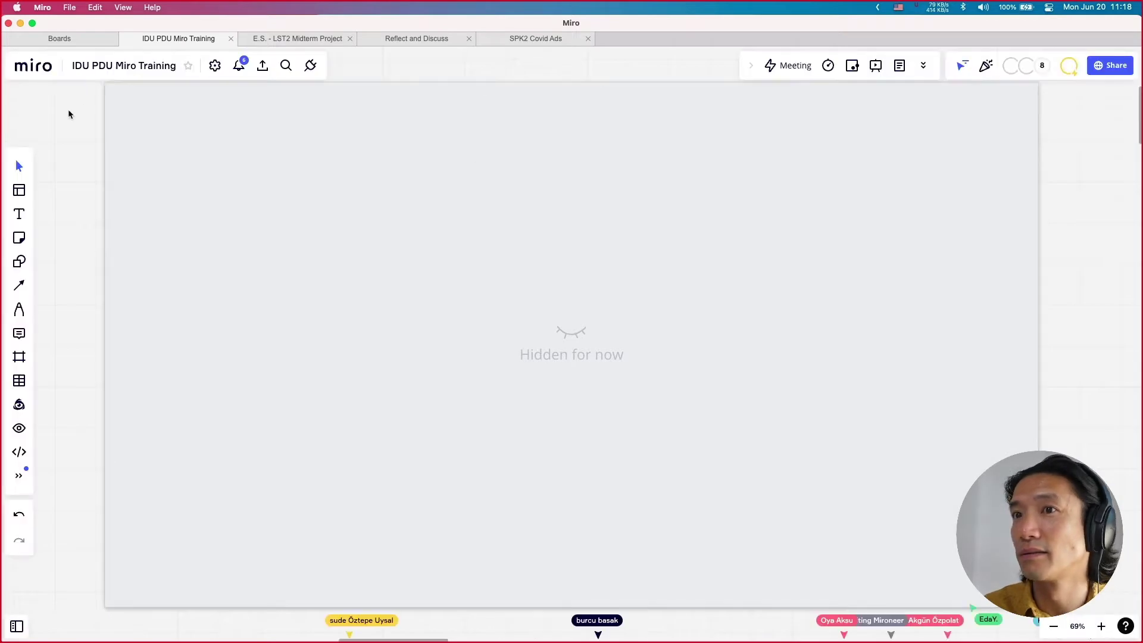
pyautogui.click(570, 97)
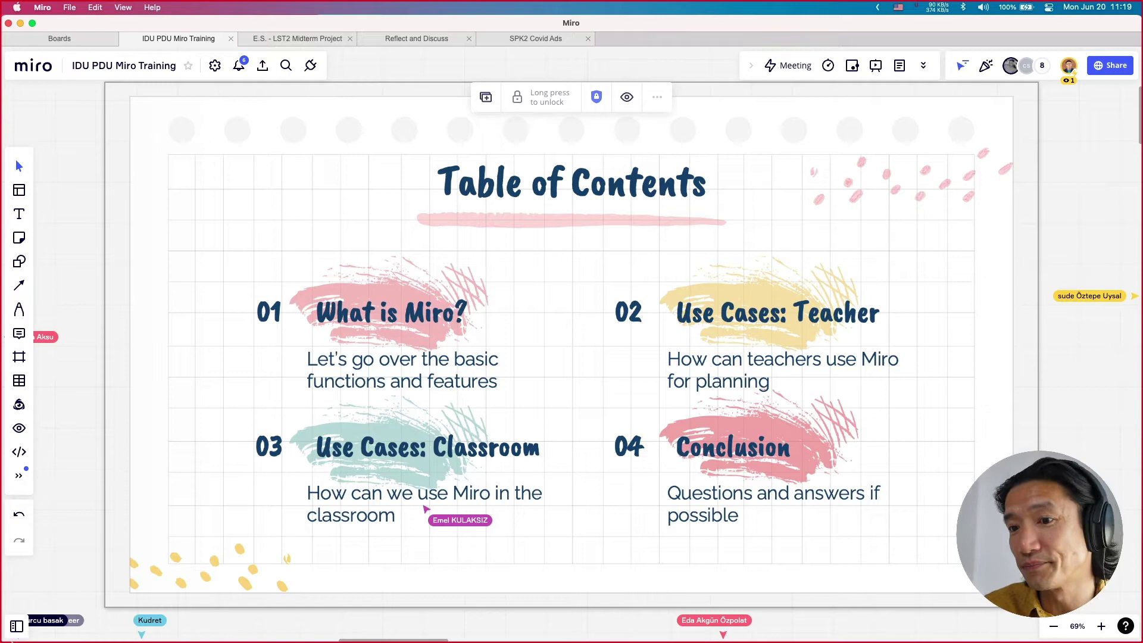
# Jump to the 3. What is Miro frame via the Frames list and unhide it
pyautogui.click(16, 627)
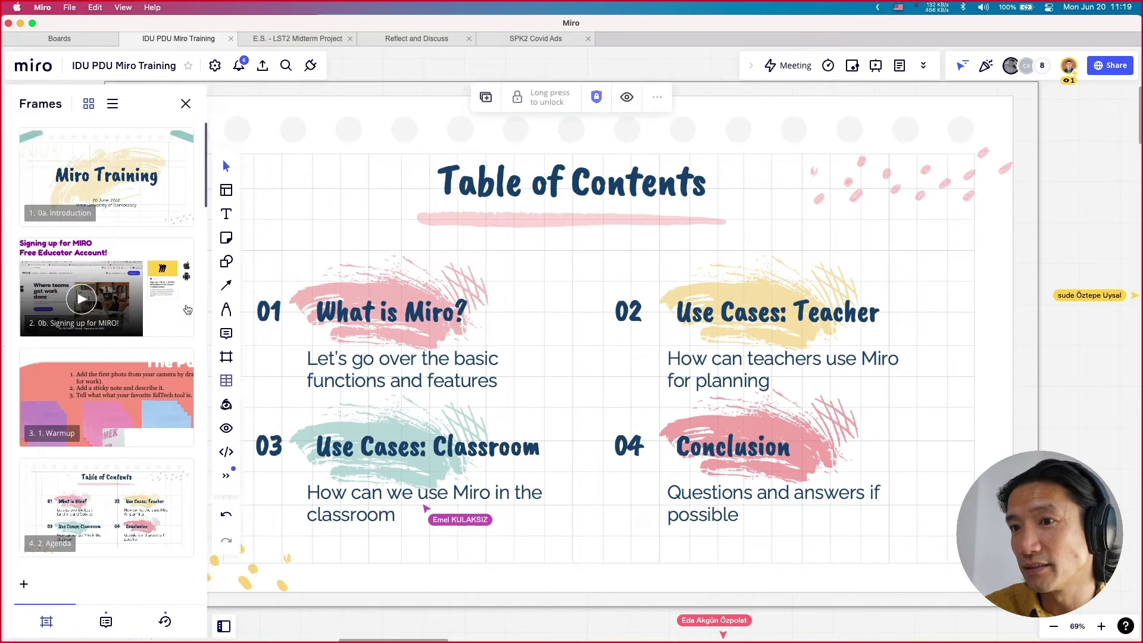
pyautogui.scroll(-2, 119, 497)
pyautogui.click(113, 500)
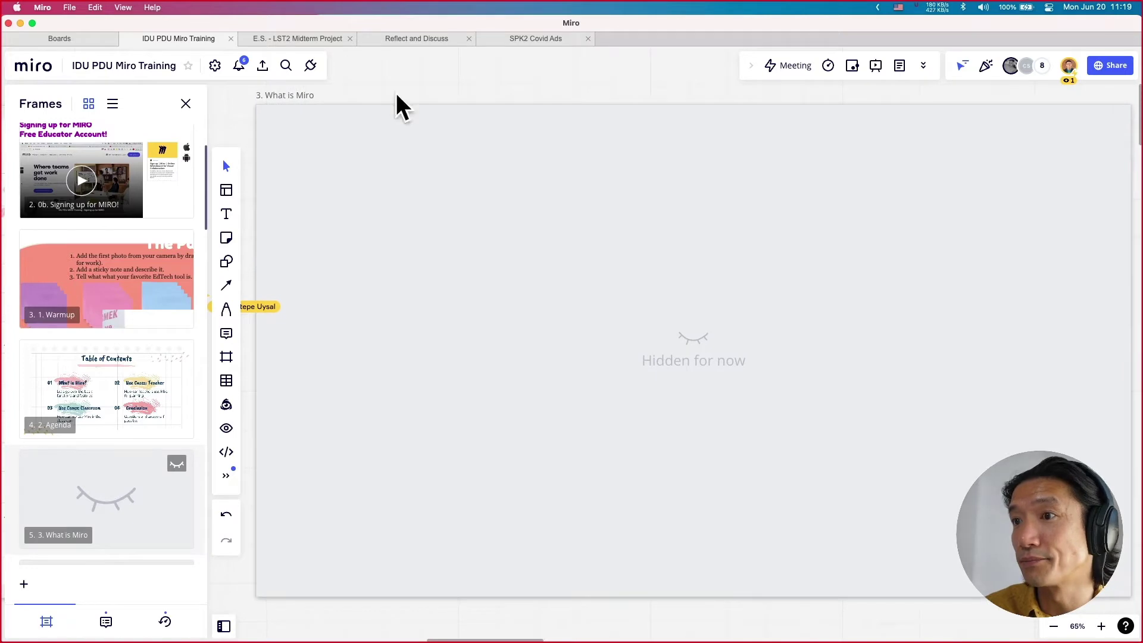
pyautogui.click(702, 193)
pyautogui.click(693, 100)
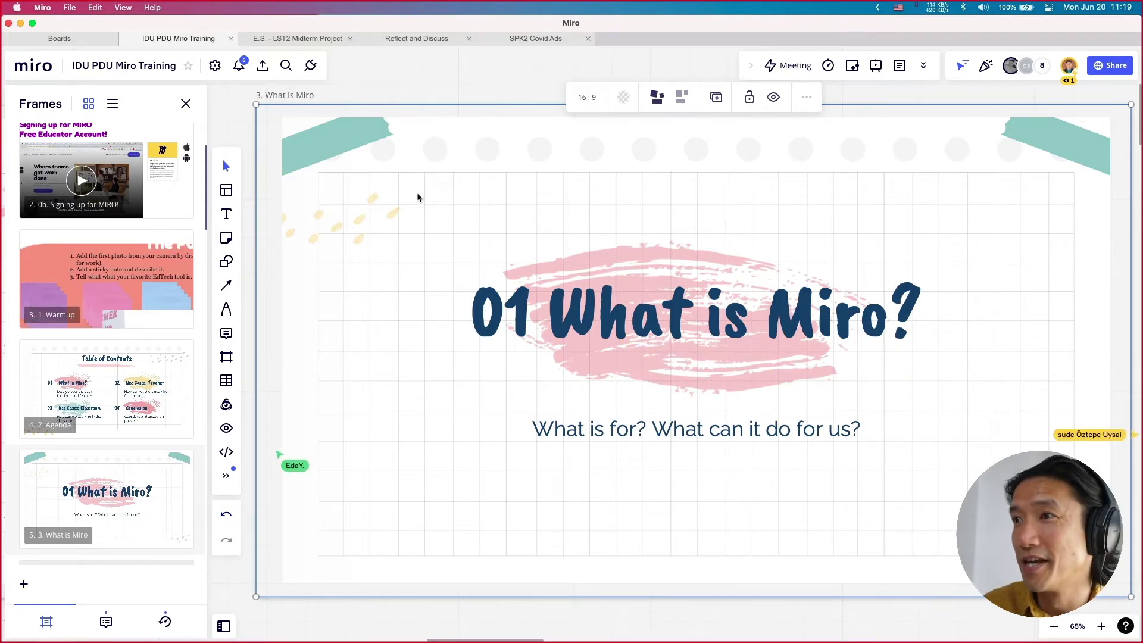
# Jump to the hidden 4. The Basics of Using Miro frame from the Frames list
pyautogui.scroll(-1, 127, 514)
pyautogui.scroll(-4, 126, 514)
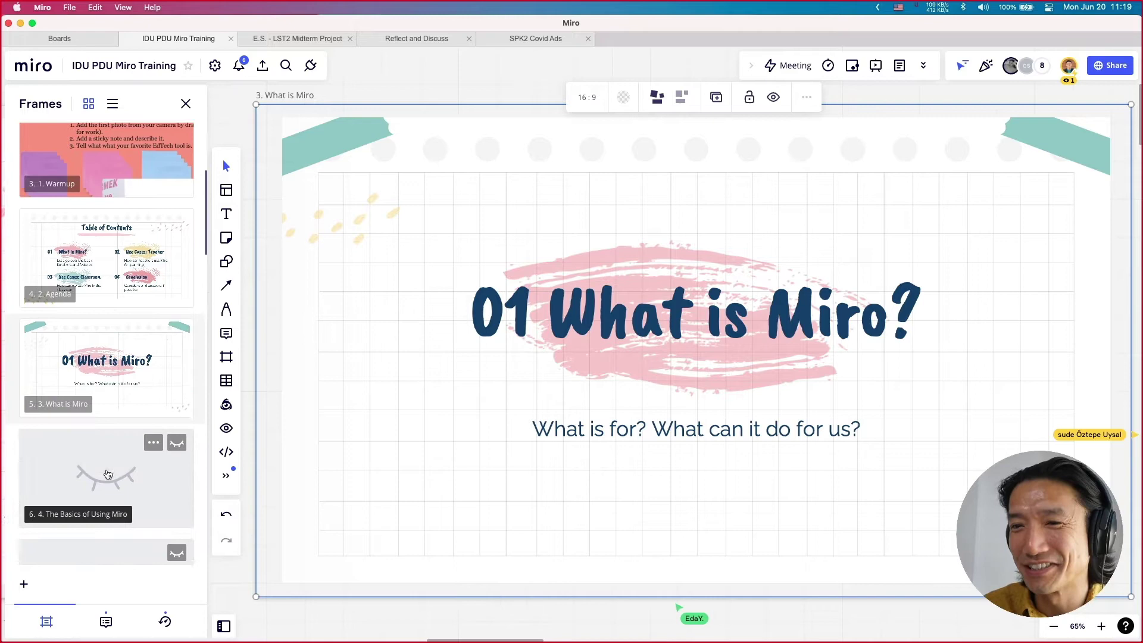
pyautogui.click(127, 506)
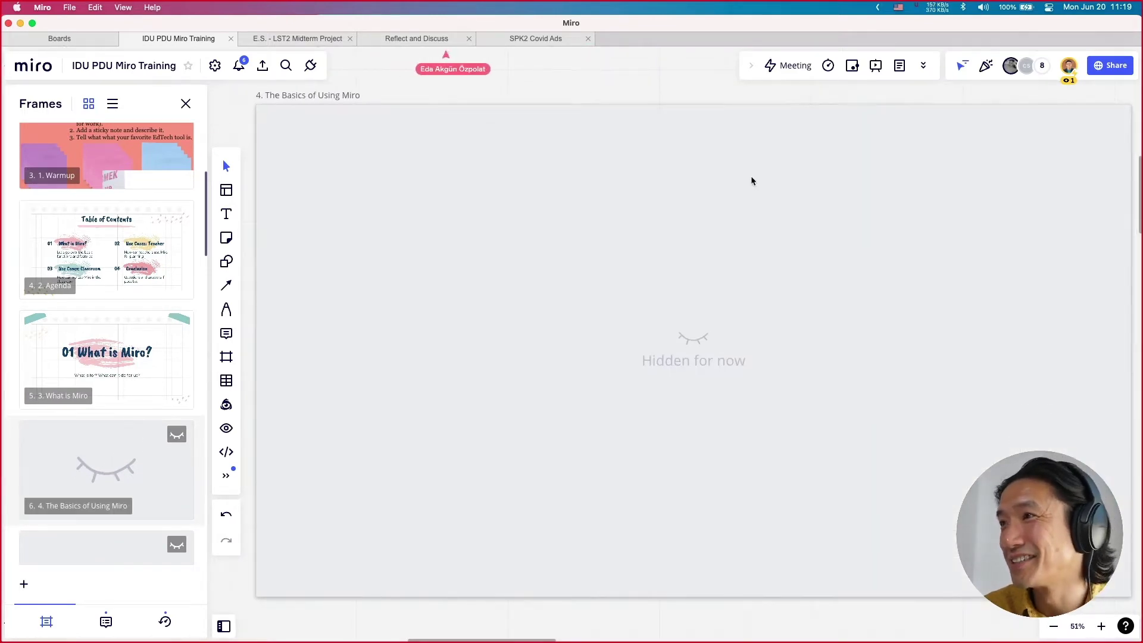
# Unhide the 4. The Basics of Using Miro frame, zoom in, and briefly view the board info
pyautogui.click(749, 180)
pyautogui.click(695, 98)
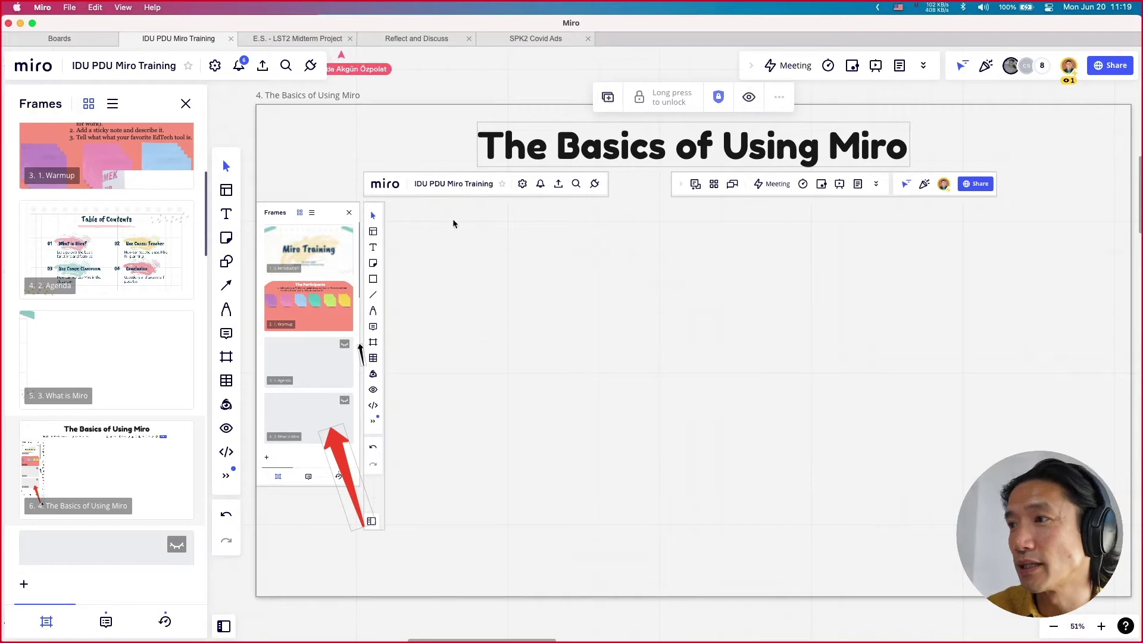
pyautogui.scroll(5, 434, 212)
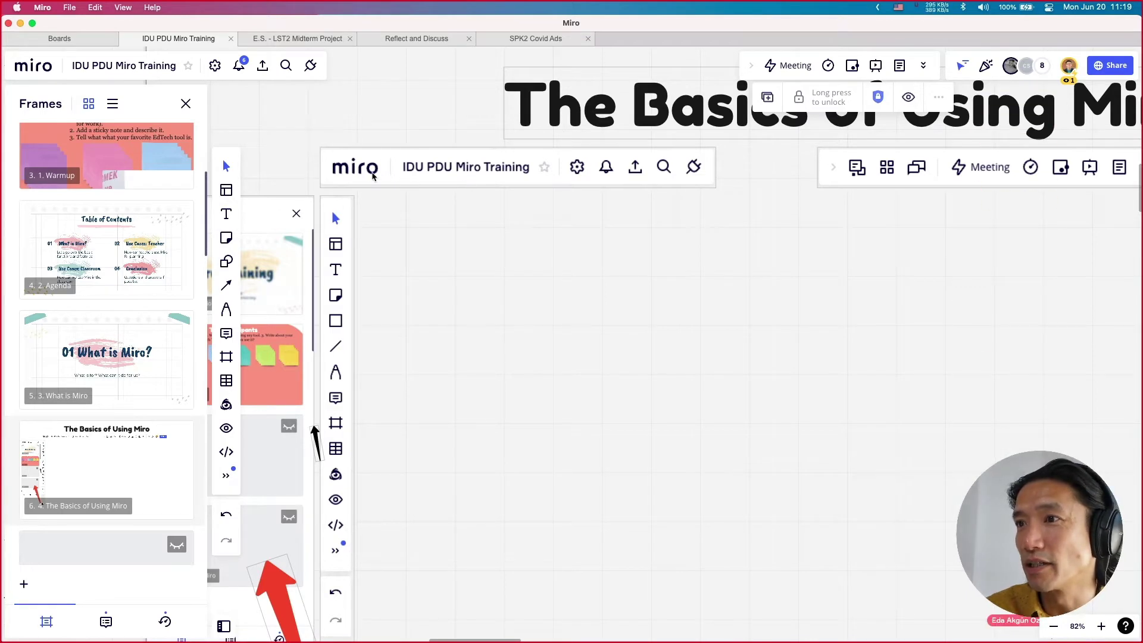
pyautogui.click(126, 61)
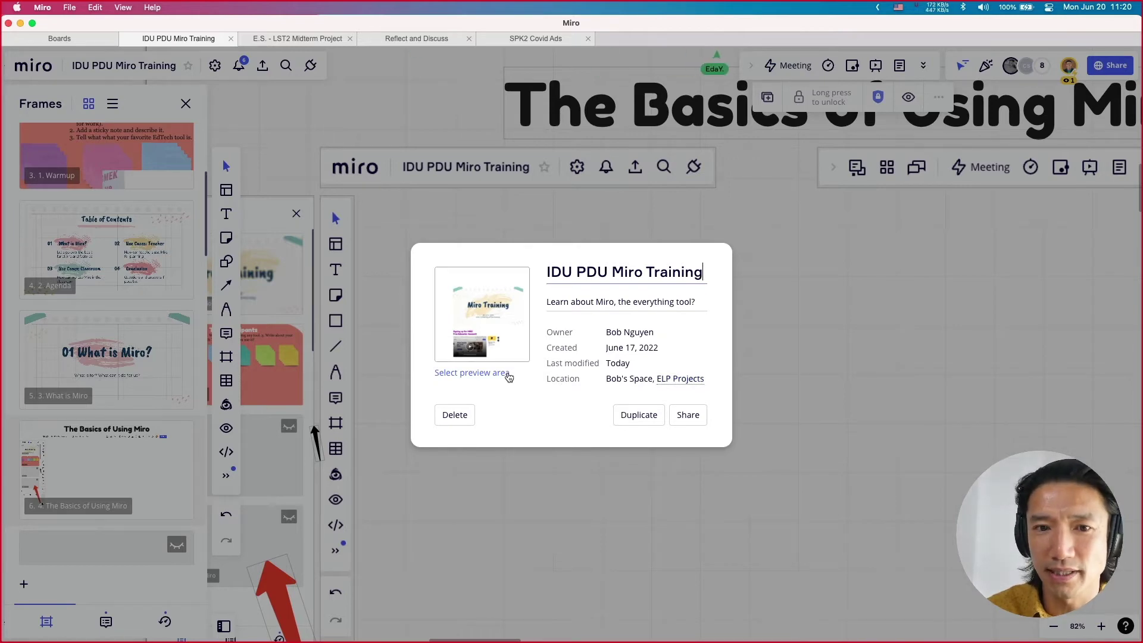
pyautogui.click(391, 371)
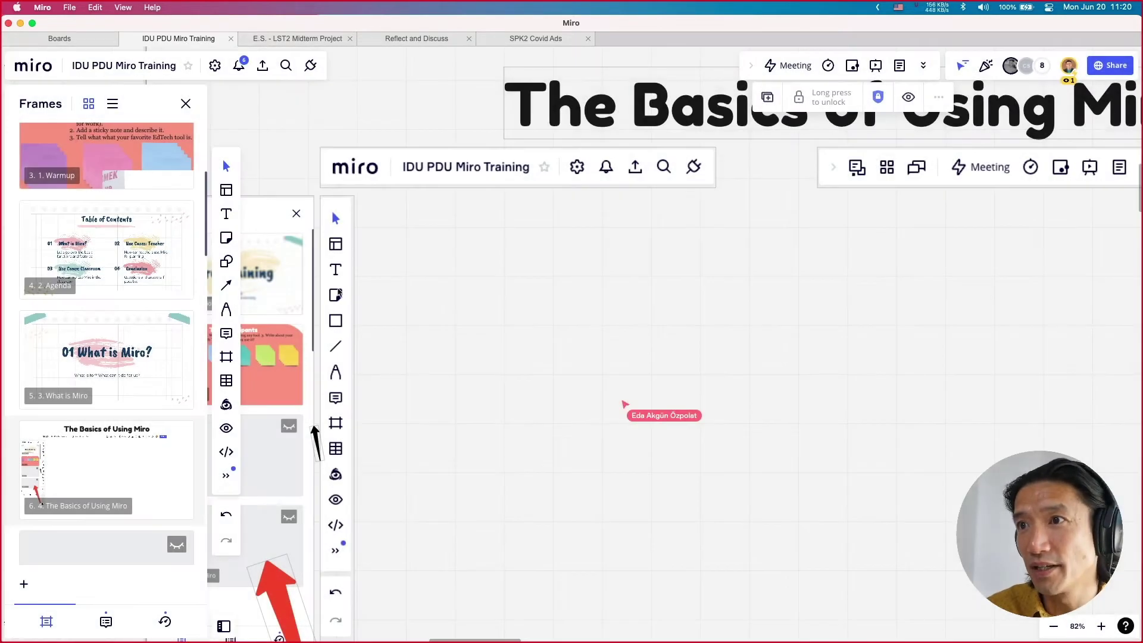
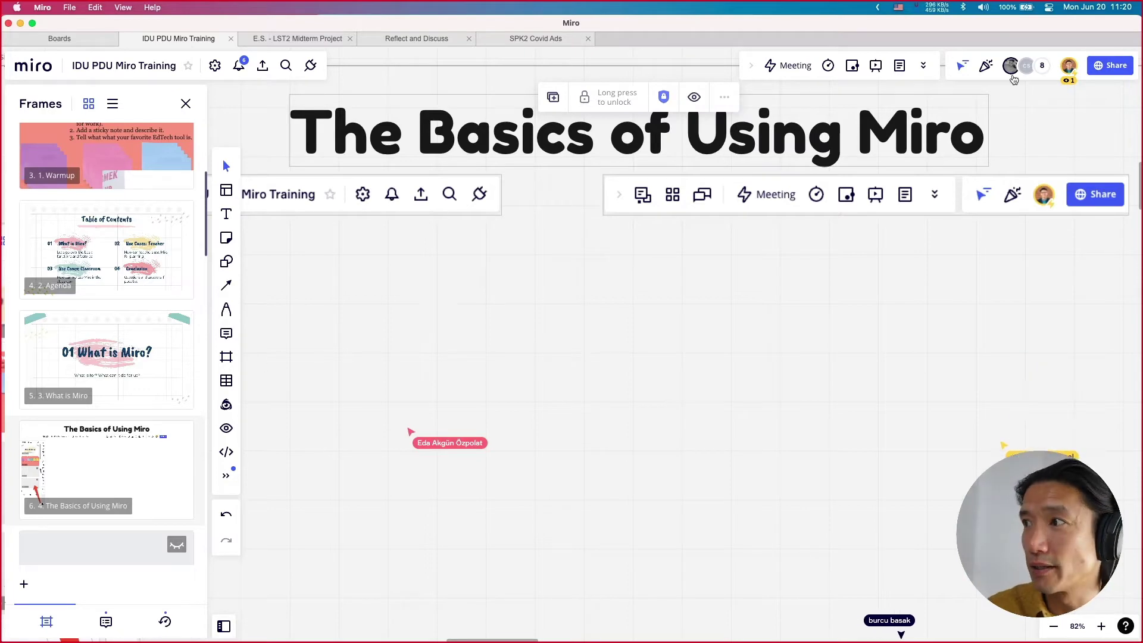
# Present the frames, go back two slides to Table of Contents and forward two, then exit presentation mode
pyautogui.click(875, 65)
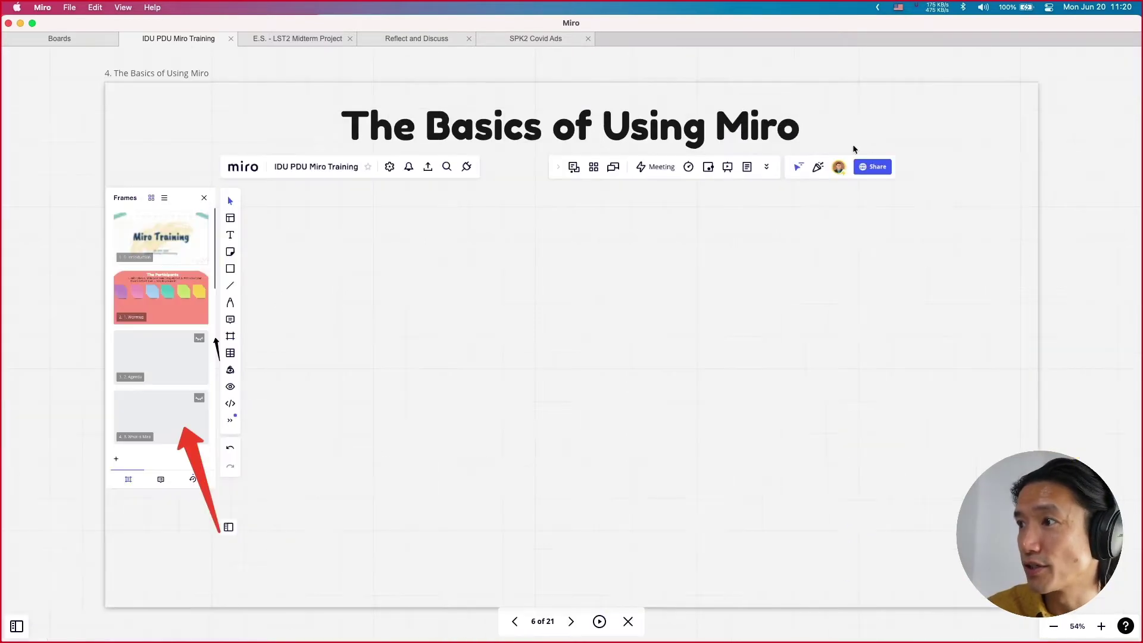
pyautogui.click(516, 622)
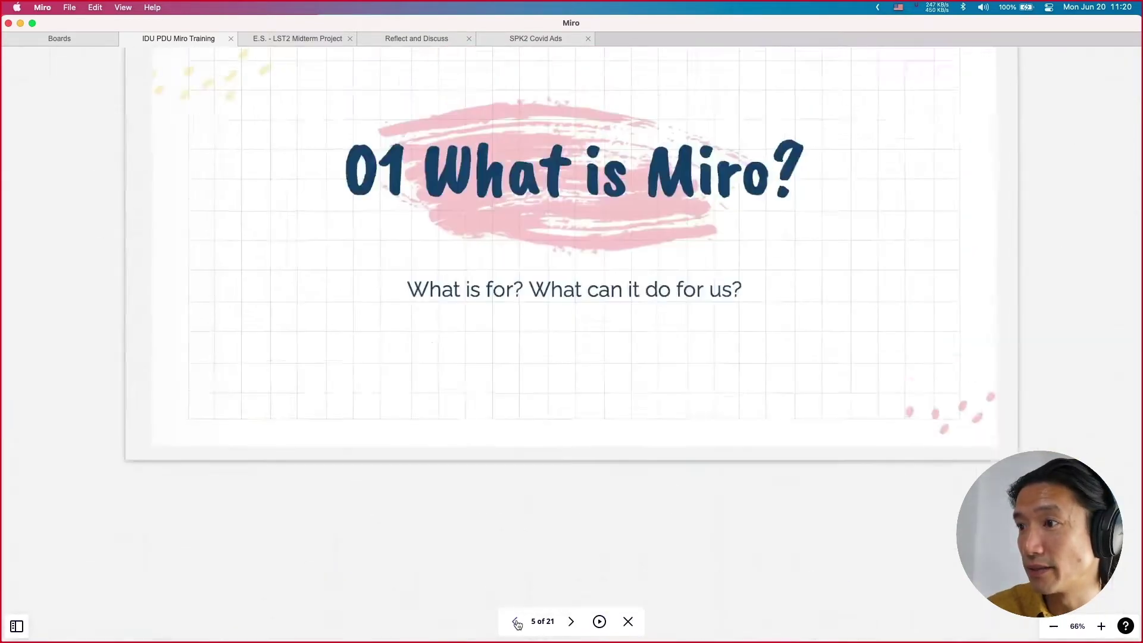
pyautogui.click(516, 622)
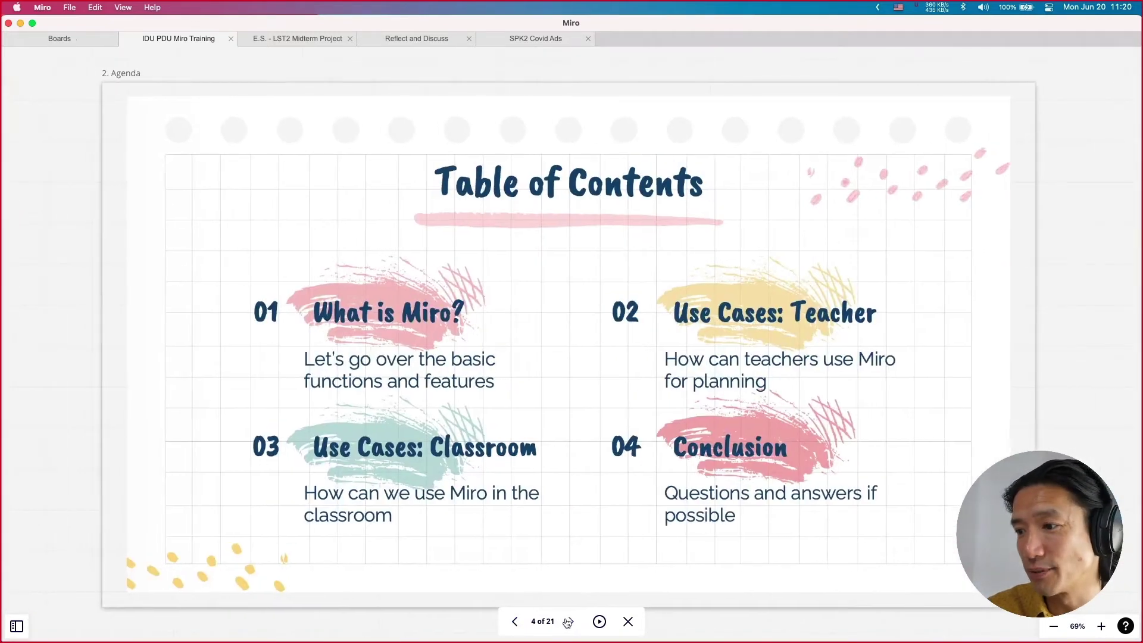
pyautogui.click(569, 622)
pyautogui.click(568, 622)
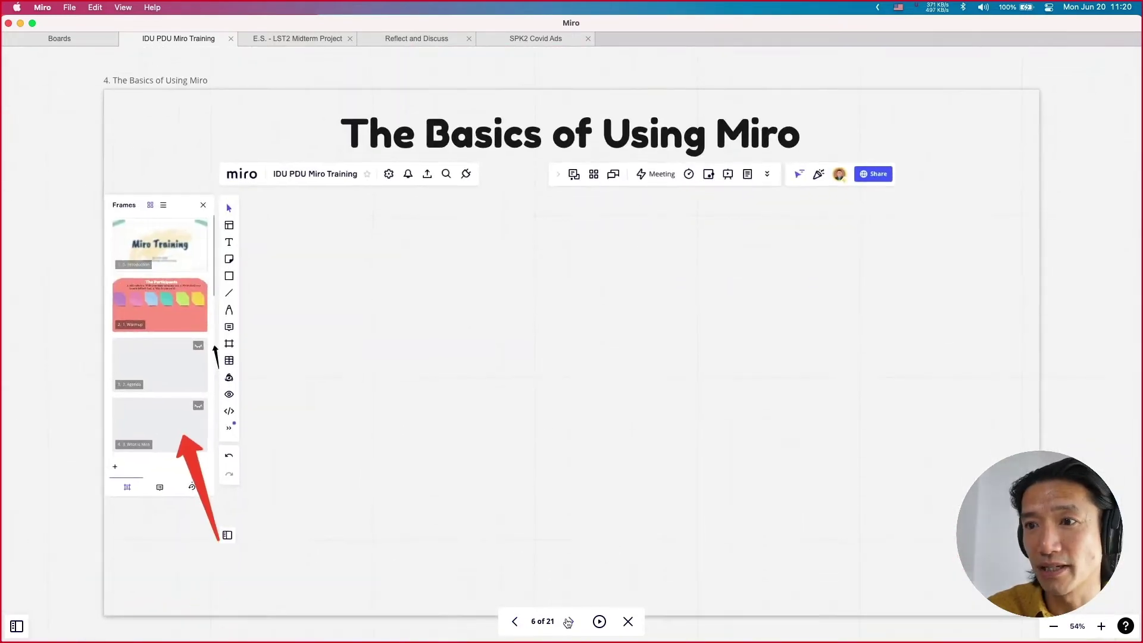
pyautogui.click(622, 620)
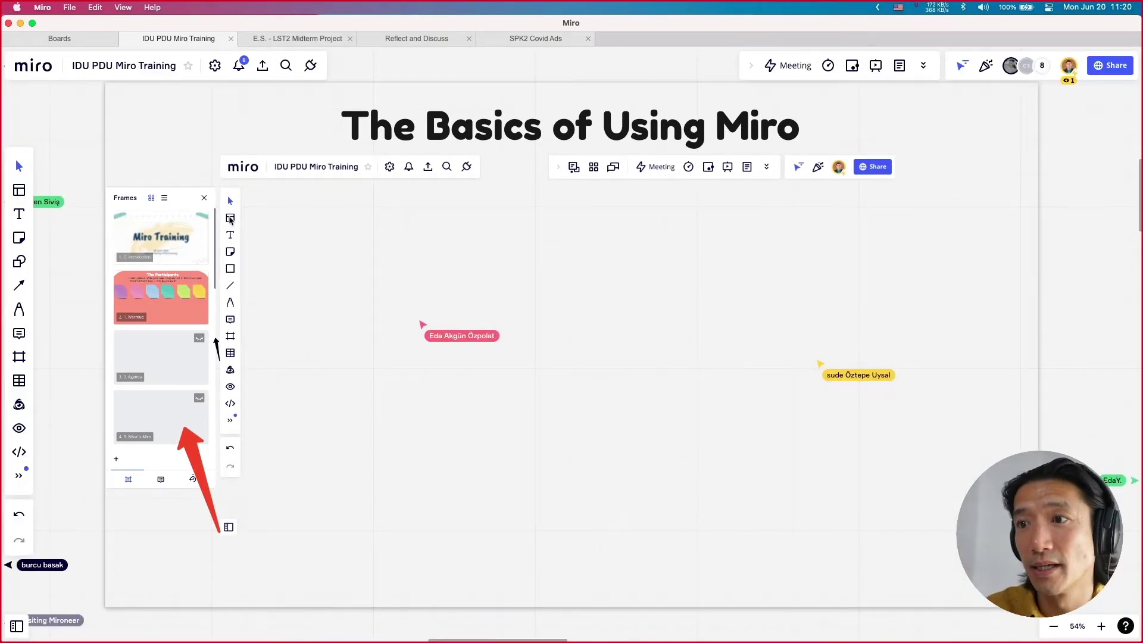
pyautogui.click(19, 191)
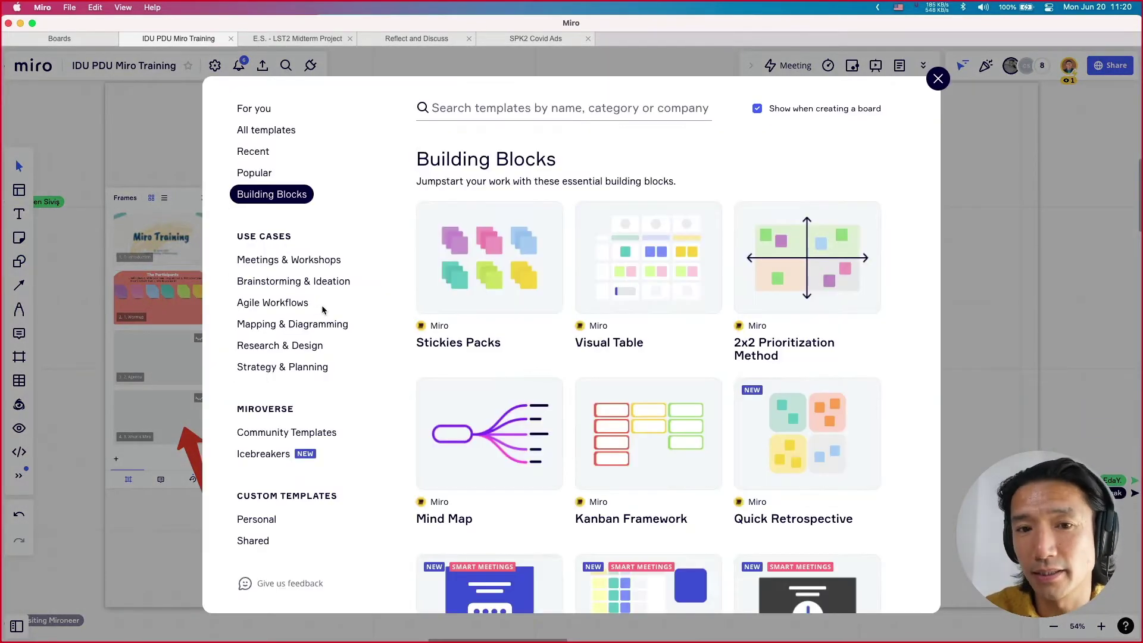
pyautogui.moveTo(498, 433)
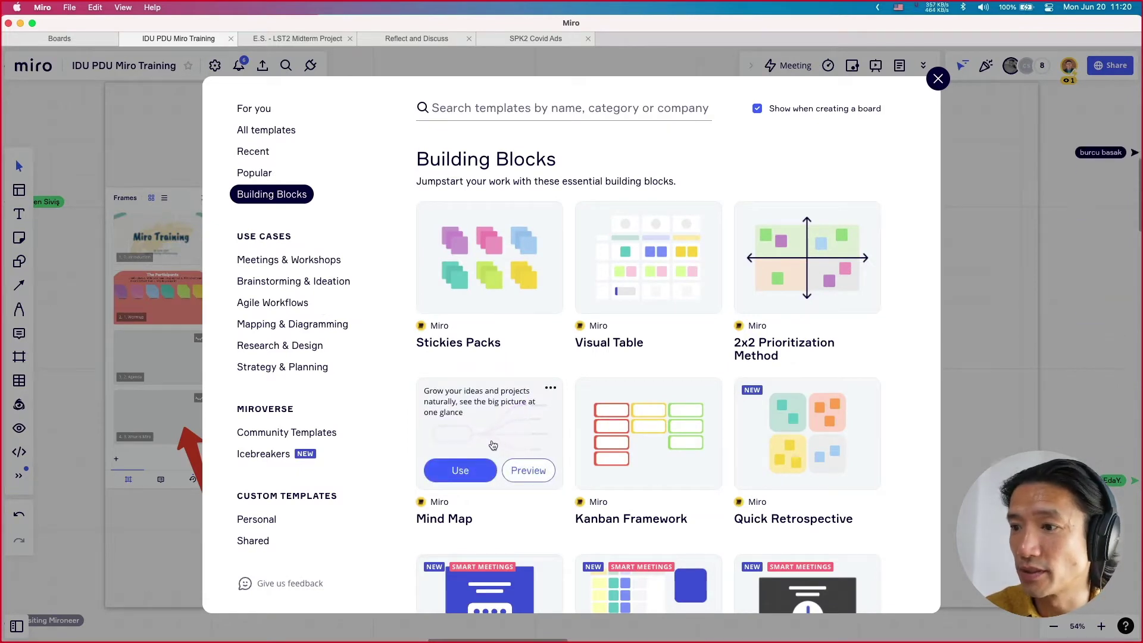
pyautogui.scroll(-5, 498, 433)
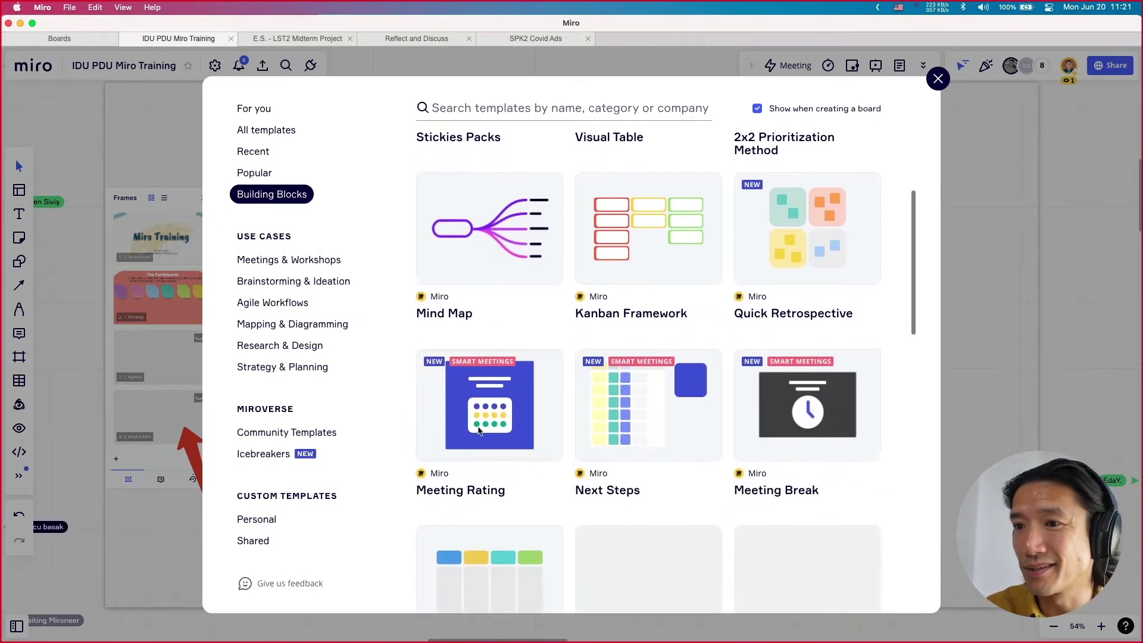
pyautogui.moveTo(456, 426)
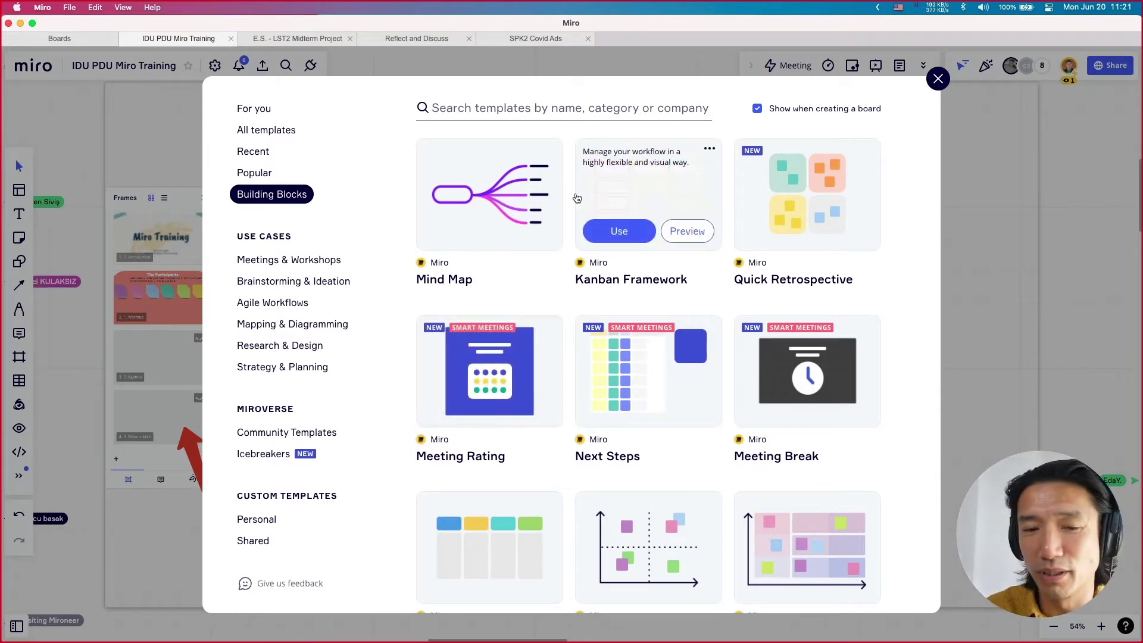
pyautogui.moveTo(654, 385)
pyautogui.scroll(-5, 654, 385)
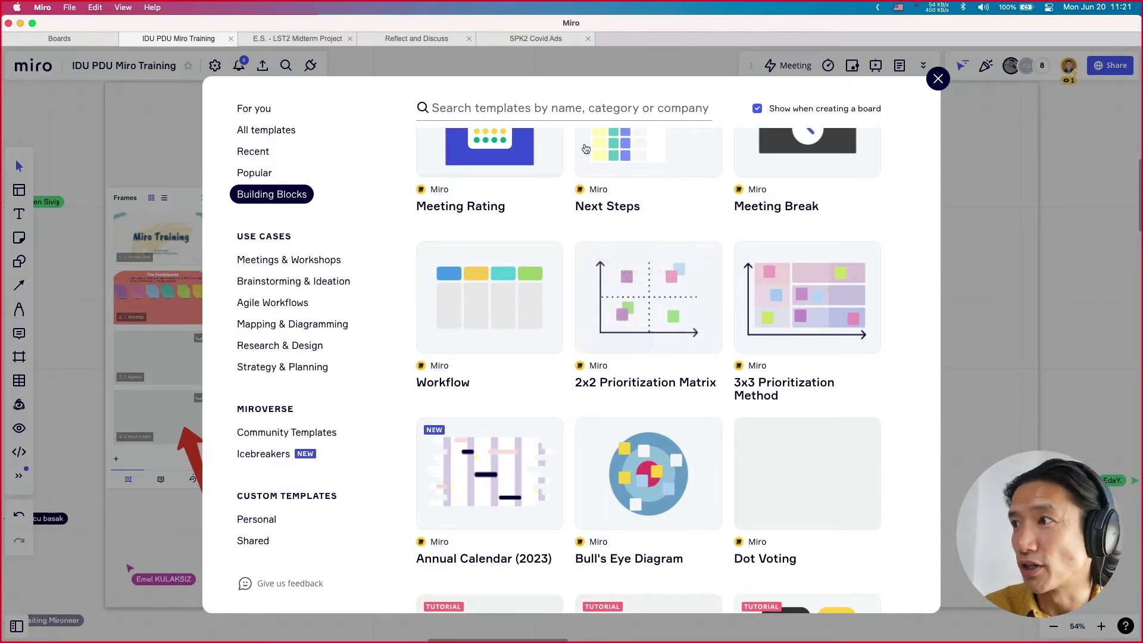
pyautogui.scroll(4, 527, 217)
pyautogui.click(458, 108)
pyautogui.write('kwl')
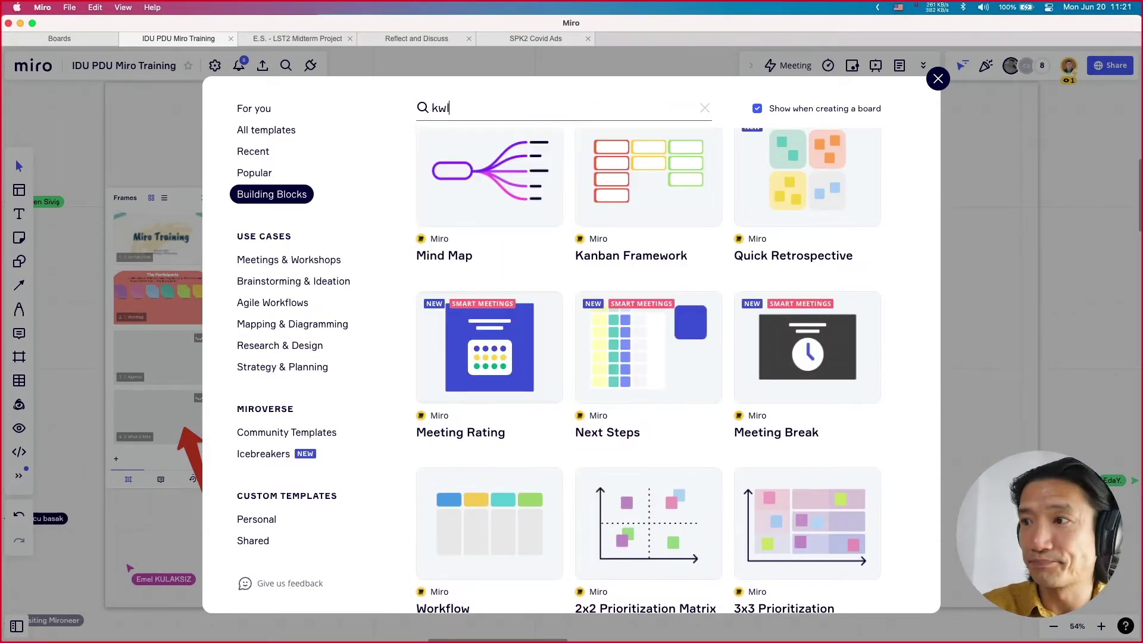
pyautogui.moveTo(524, 205)
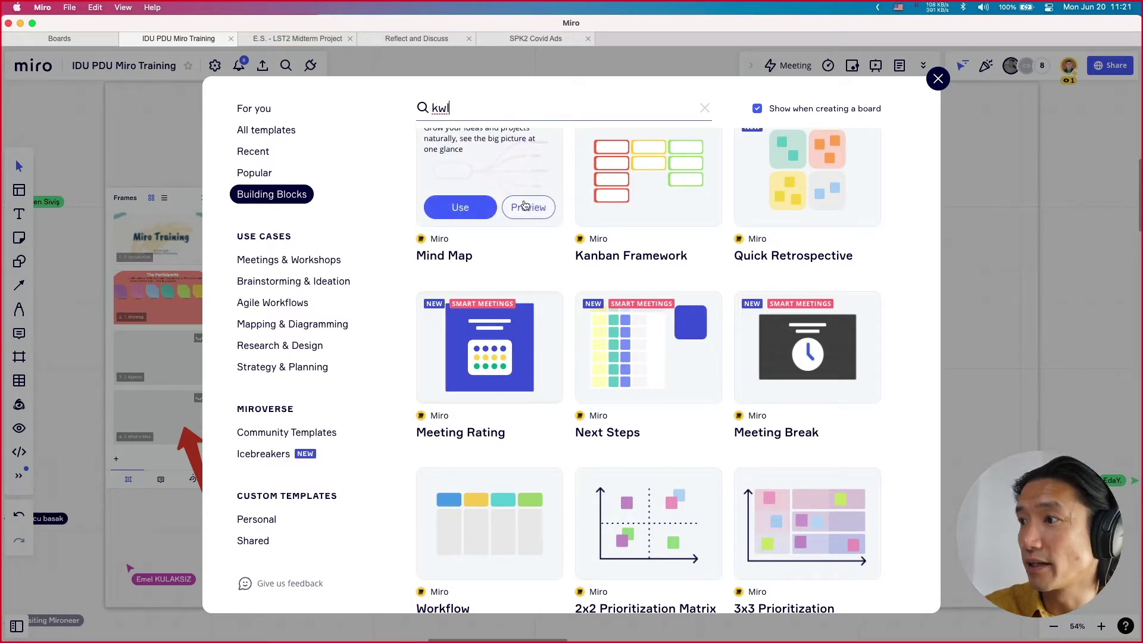
pyautogui.press('Return')
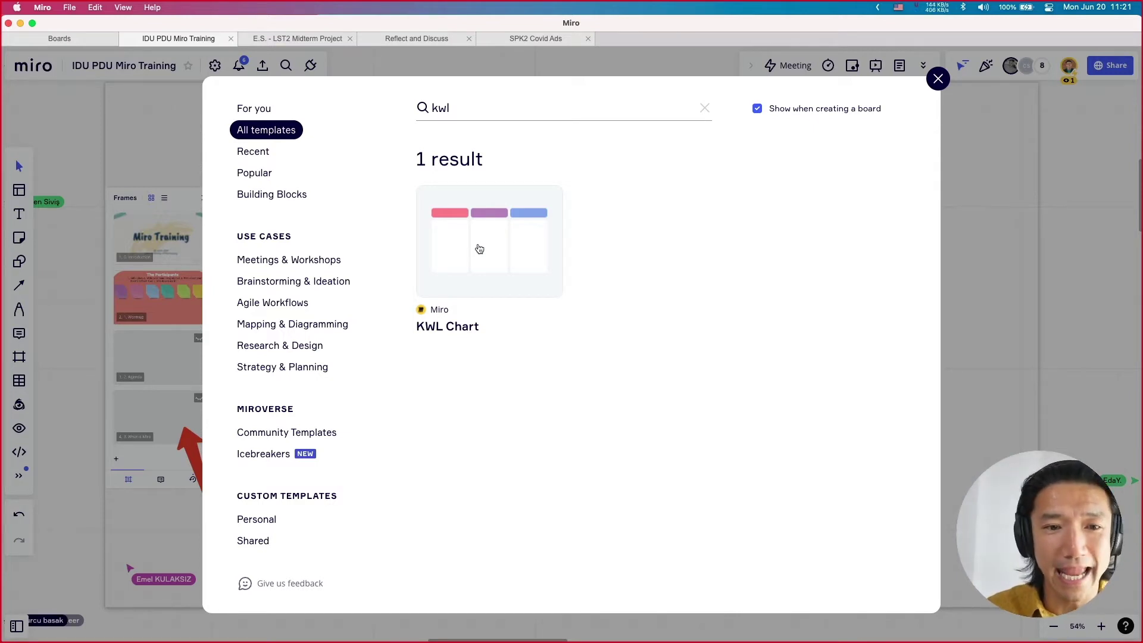
pyautogui.click(937, 80)
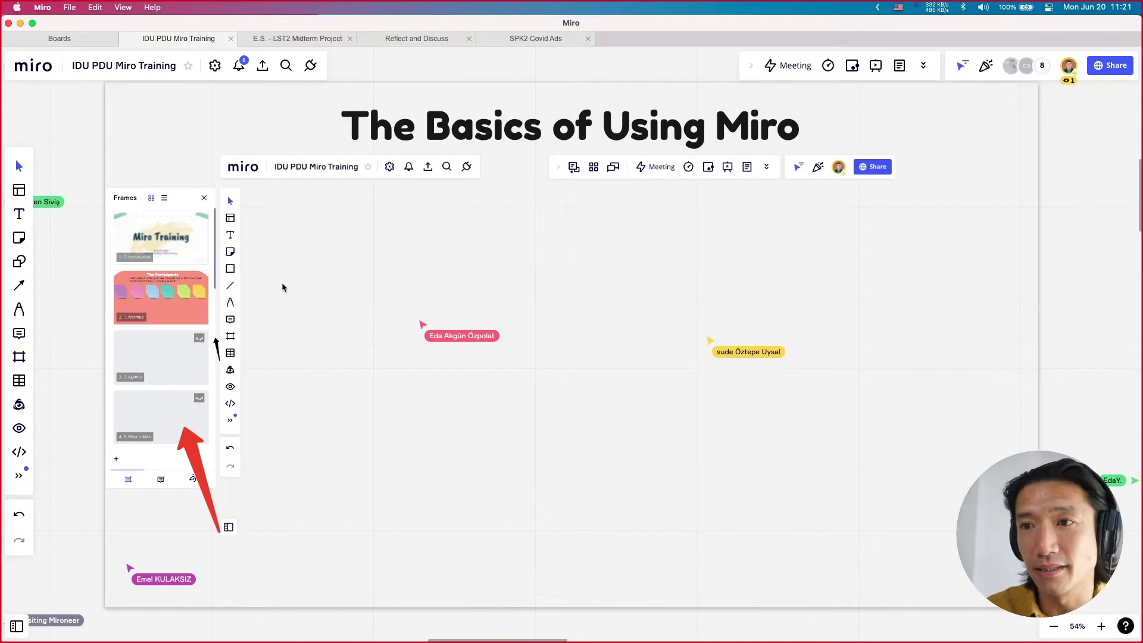
# Add a smaller light blue sticky note reading 'This is a sticky note' to the frame
pyautogui.click(17, 238)
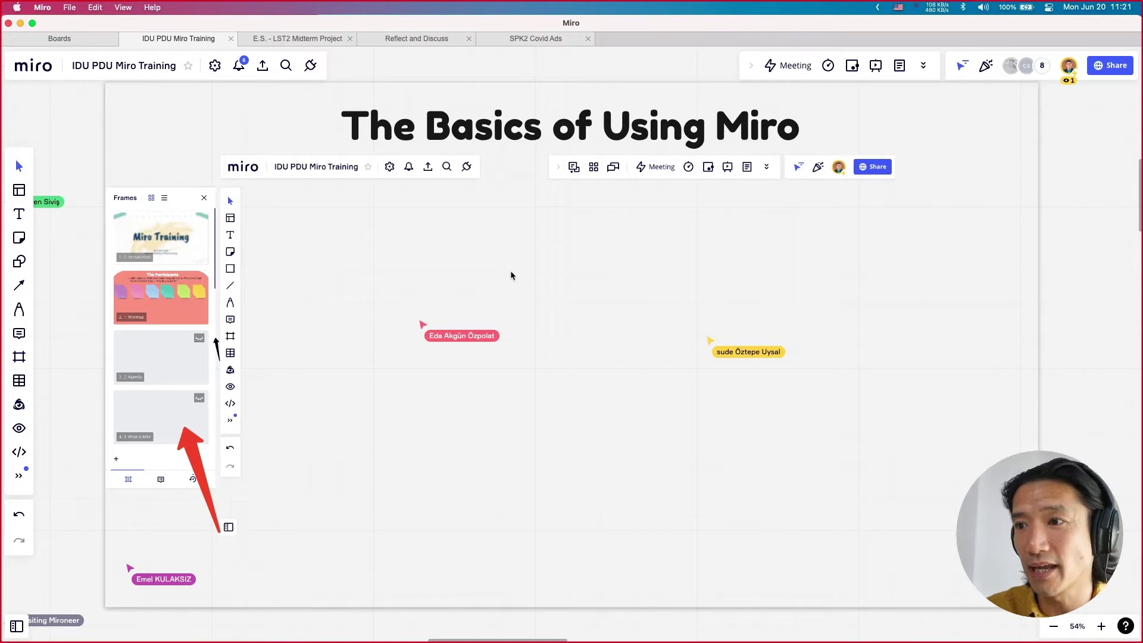
pyautogui.click(369, 252)
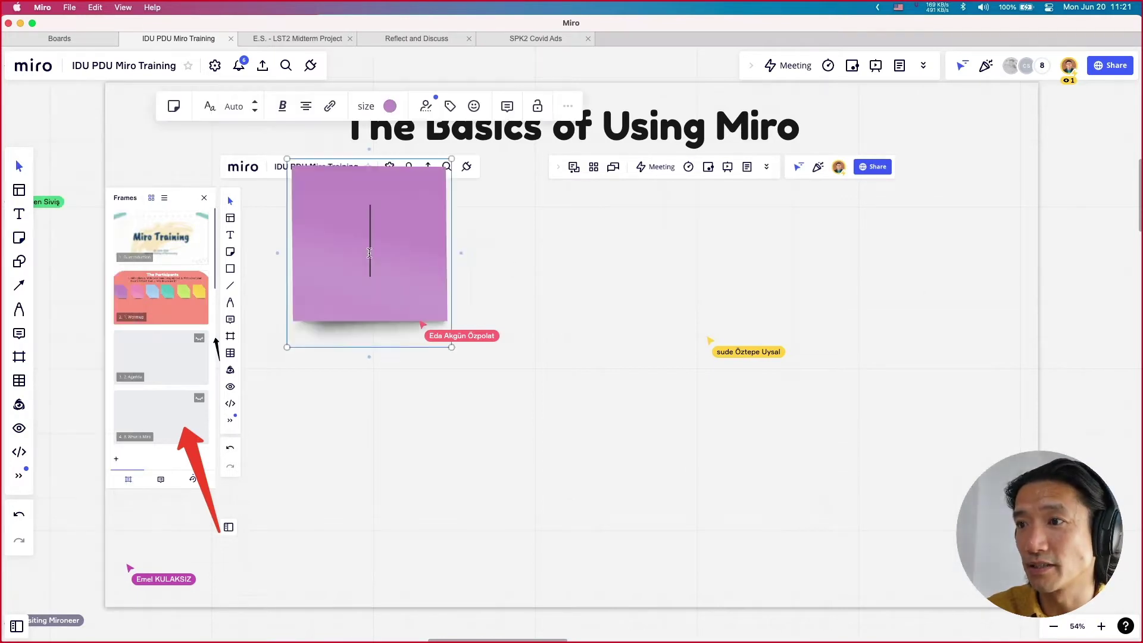
pyautogui.moveTo(450, 158); pyautogui.dragTo(360, 225)
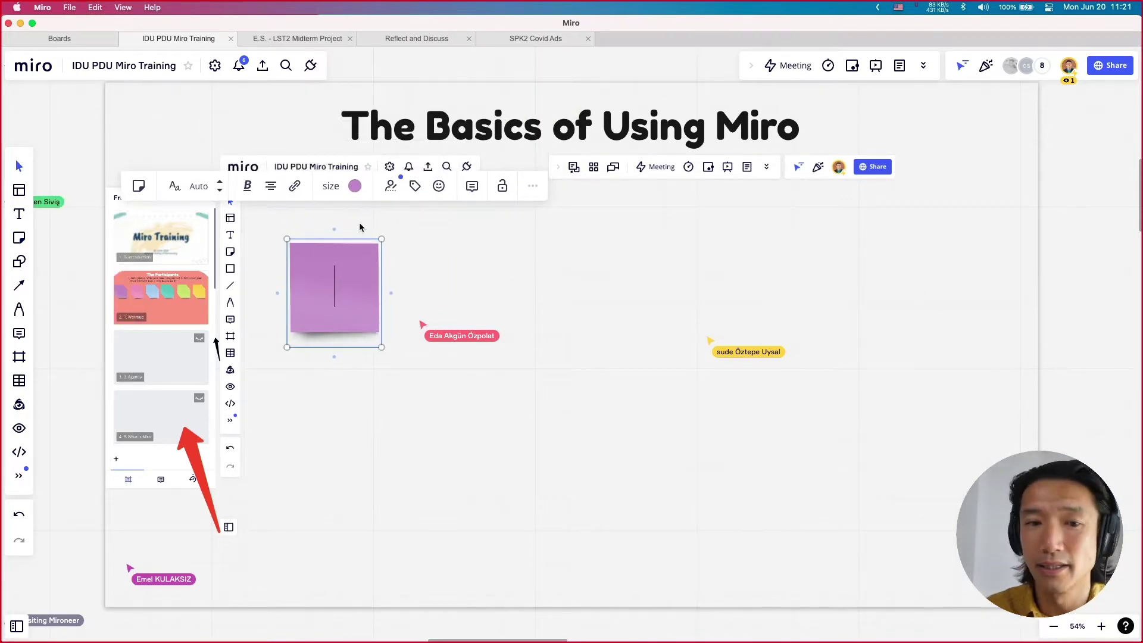
pyautogui.write('This is ')
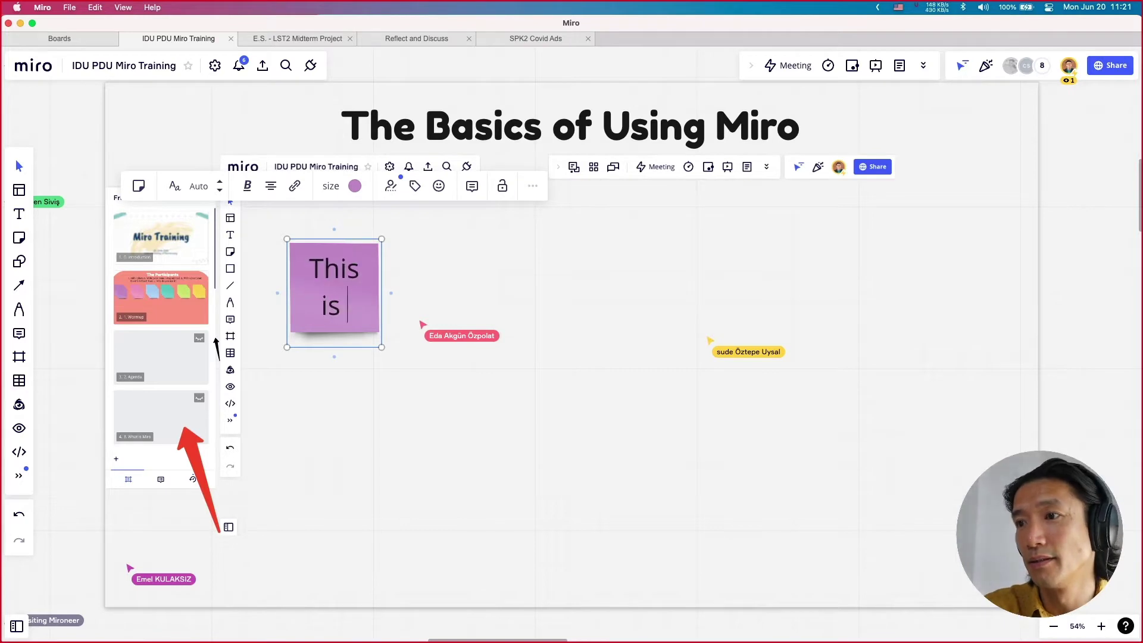
pyautogui.write('a sticky ')
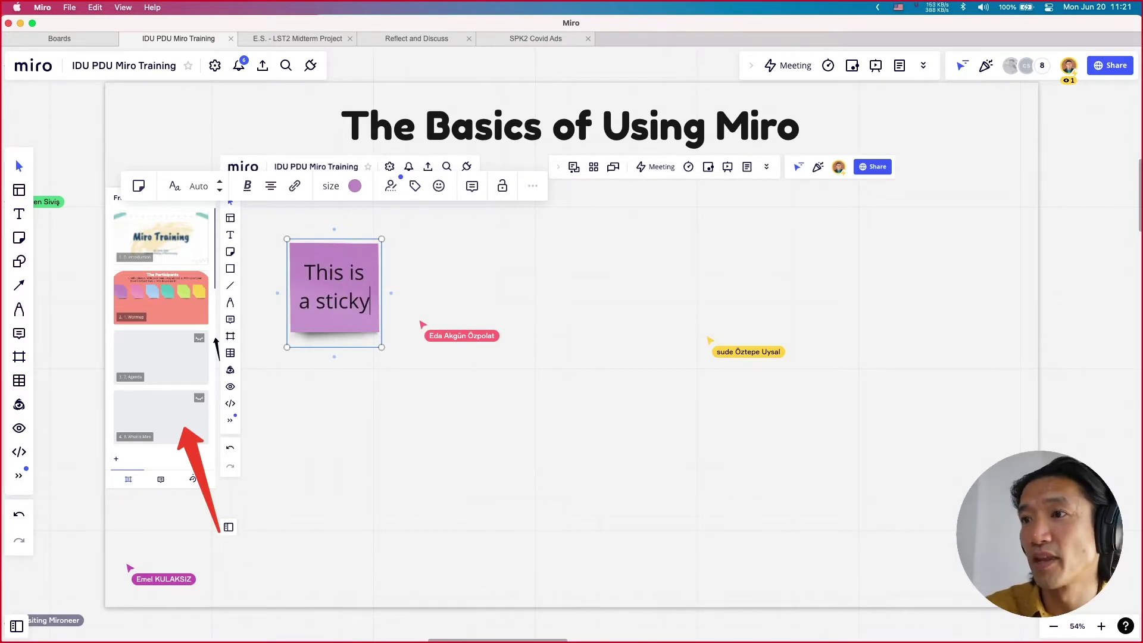
pyautogui.write('note')
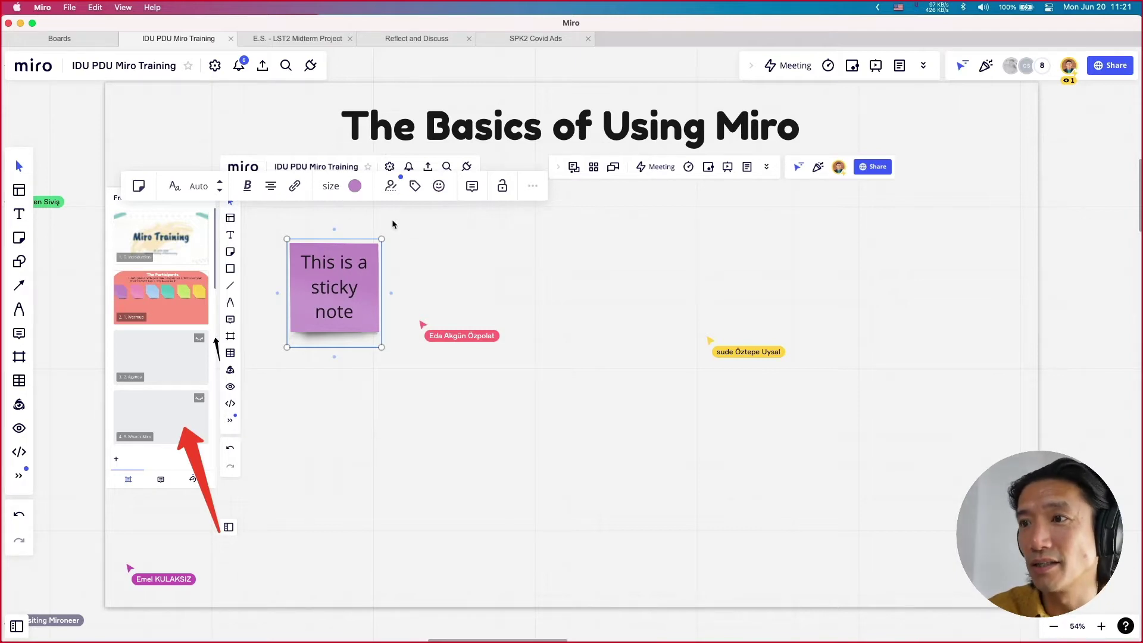
pyautogui.click(354, 185)
pyautogui.click(391, 291)
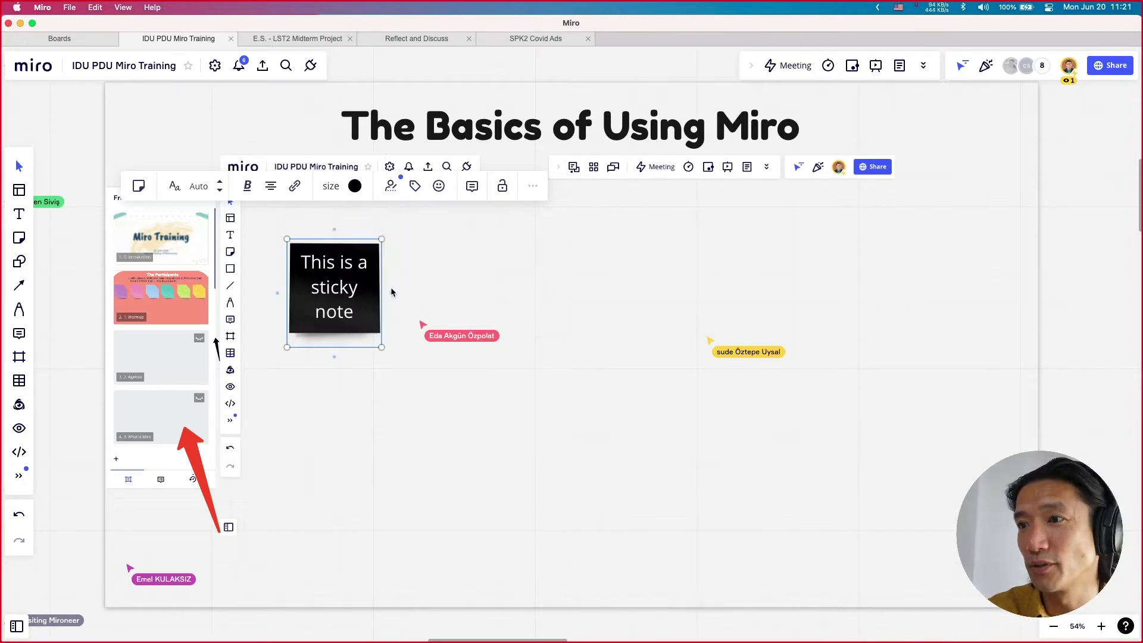
pyautogui.click(355, 187)
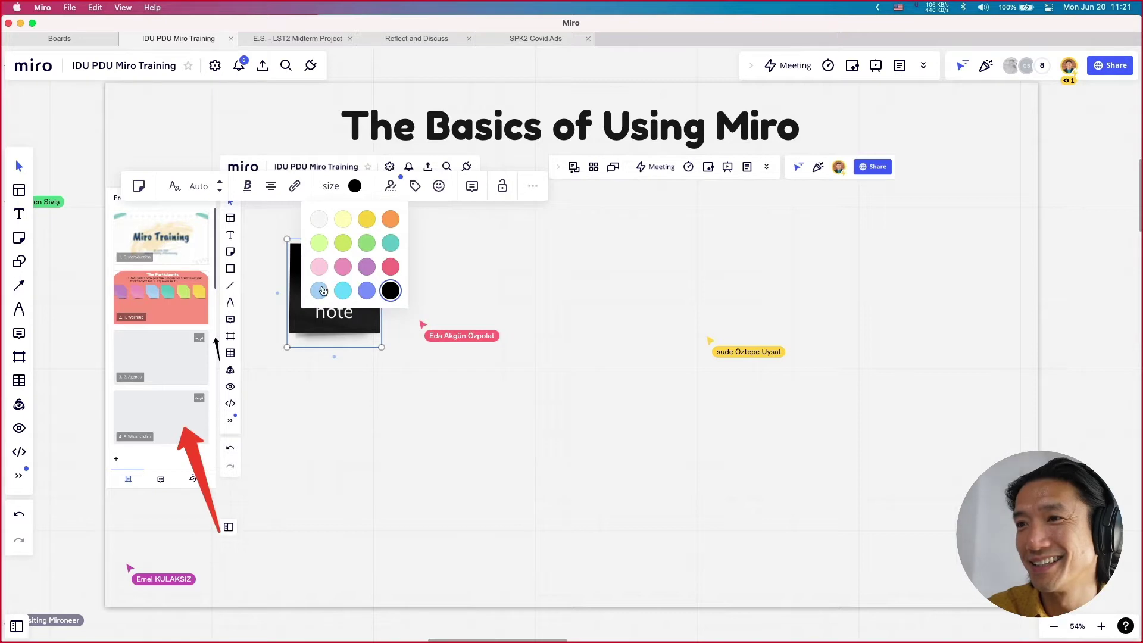
pyautogui.click(319, 291)
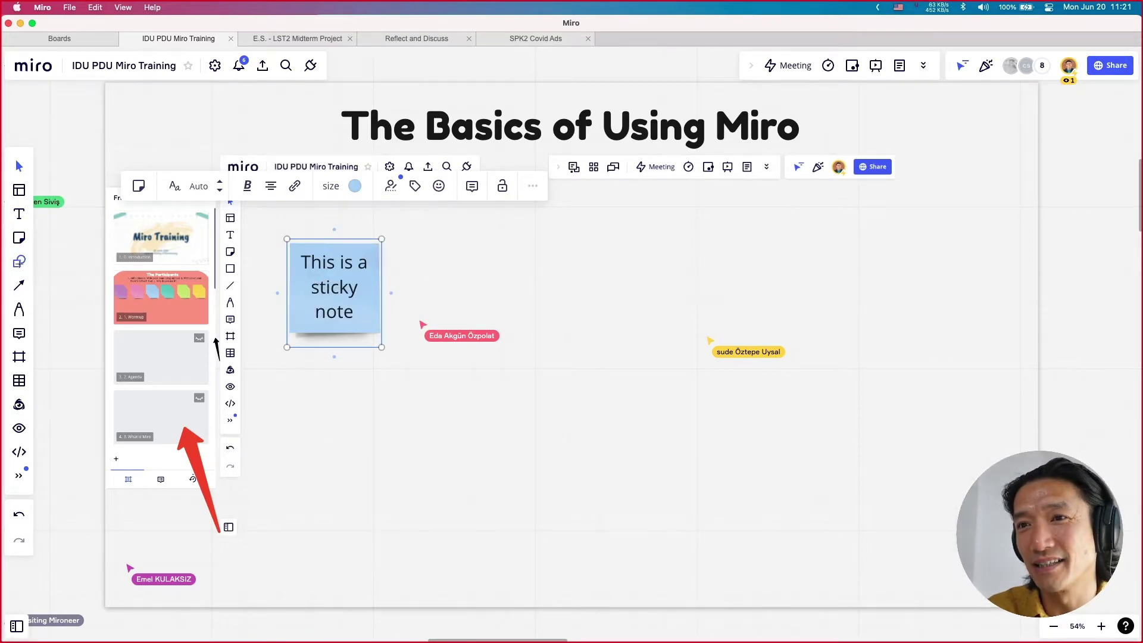
# Draw a teal-filled rectangle below the sticky note, leaving test text 'ddfa' inside it
pyautogui.click(19, 265)
pyautogui.click(62, 220)
pyautogui.moveTo(427, 376); pyautogui.dragTo(613, 462)
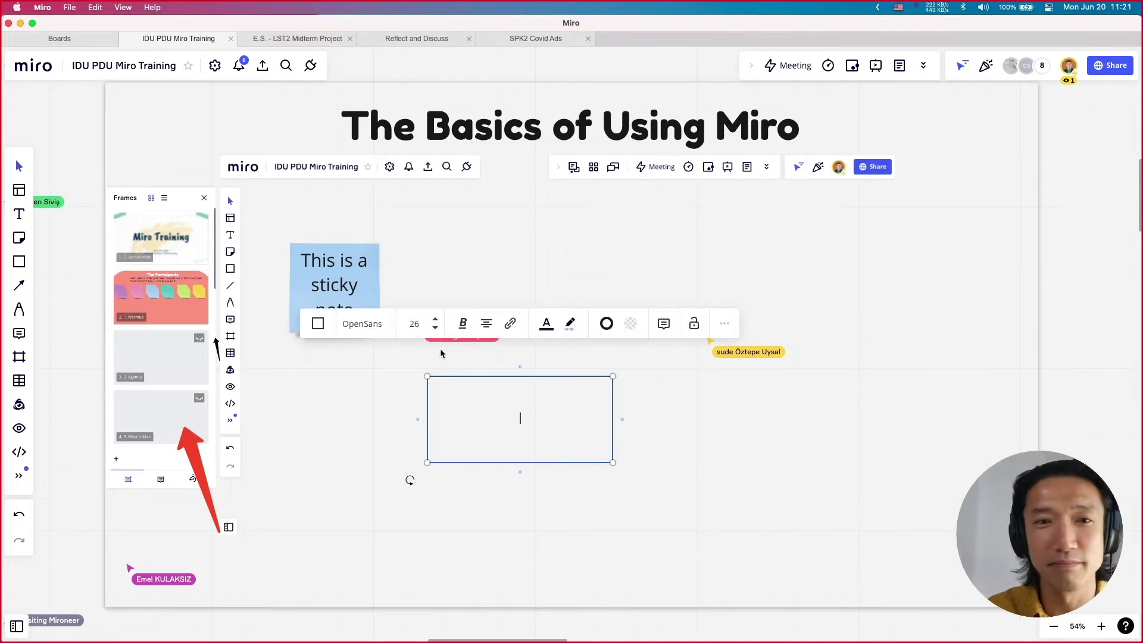
pyautogui.click(630, 325)
pyautogui.click(642, 439)
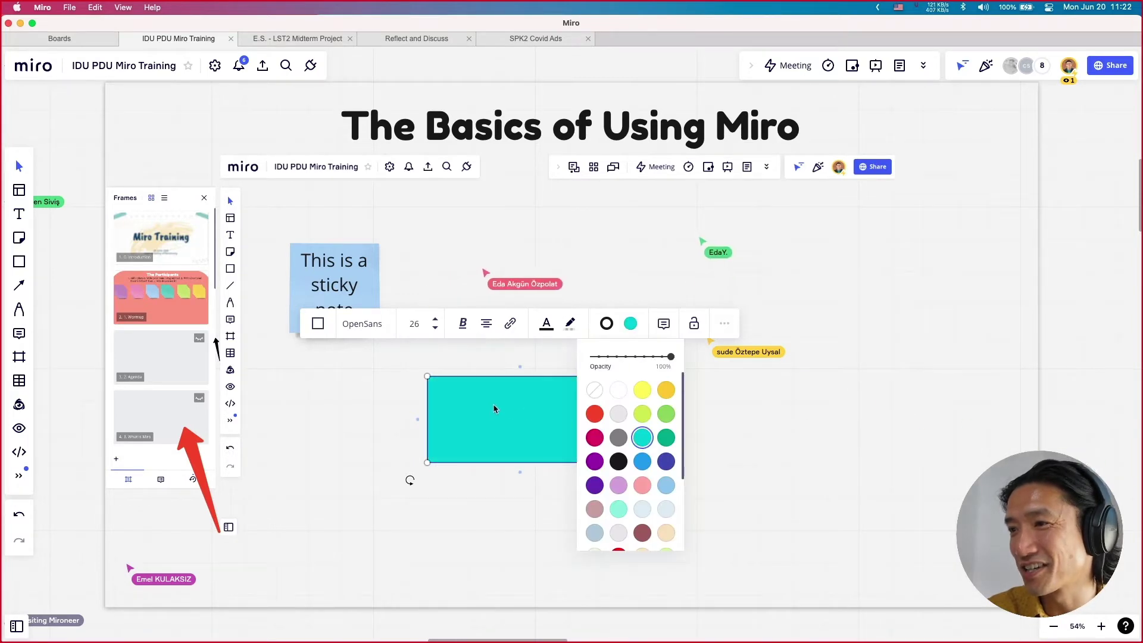
pyautogui.write('ddfad')
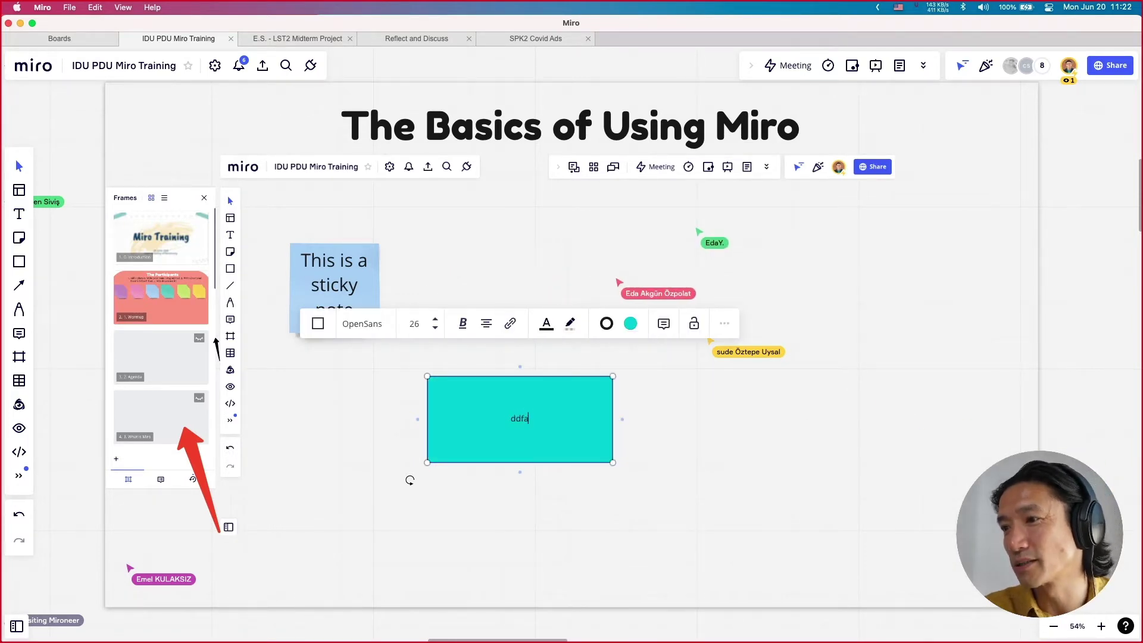
pyautogui.press('BackSpace')
pyautogui.press('BackSpace')
pyautogui.press('BackSpace')
pyautogui.press('BackSpace')
pyautogui.press('BackSpace')
# Label the rectangle 'Hello', connect it to the sticky note, and move it down-left
pyautogui.write('Hello')
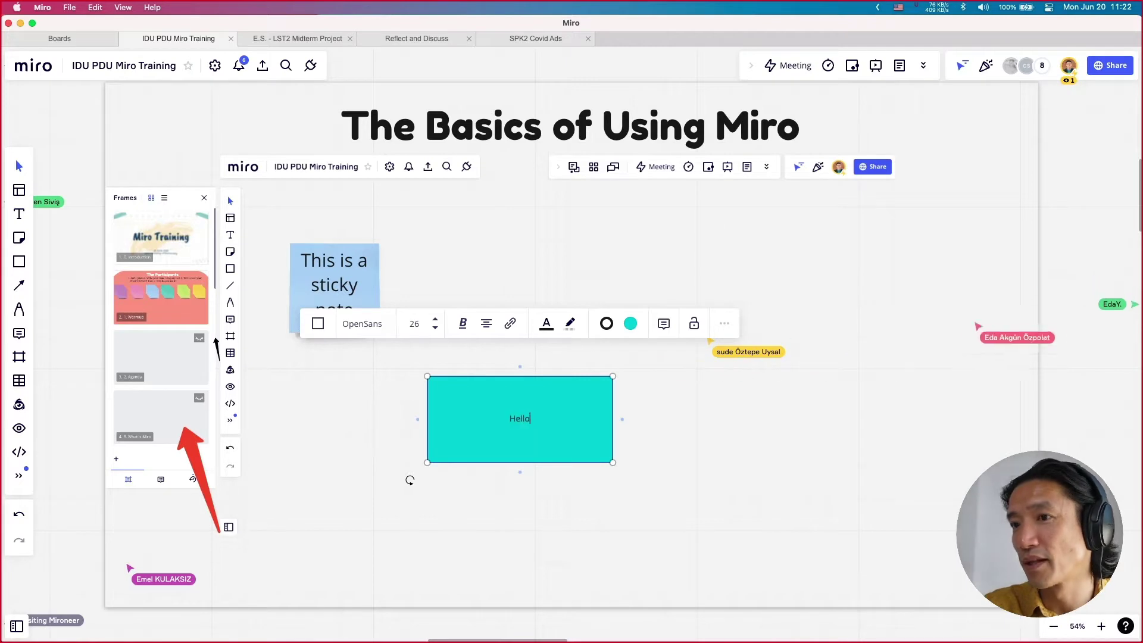
pyautogui.click(421, 423)
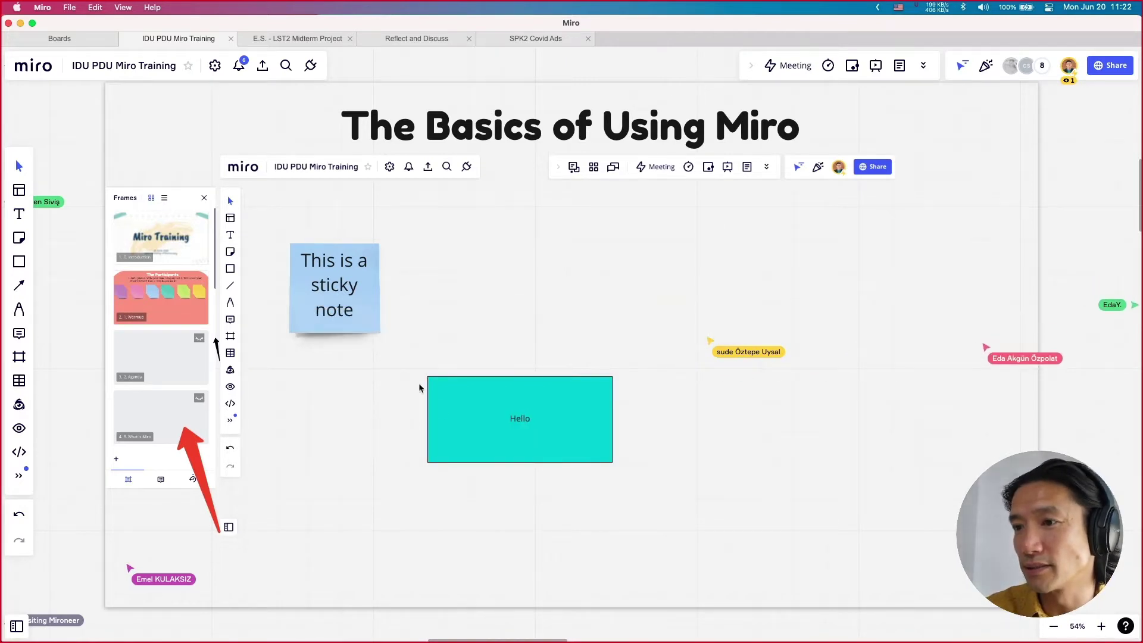
pyautogui.click(429, 424)
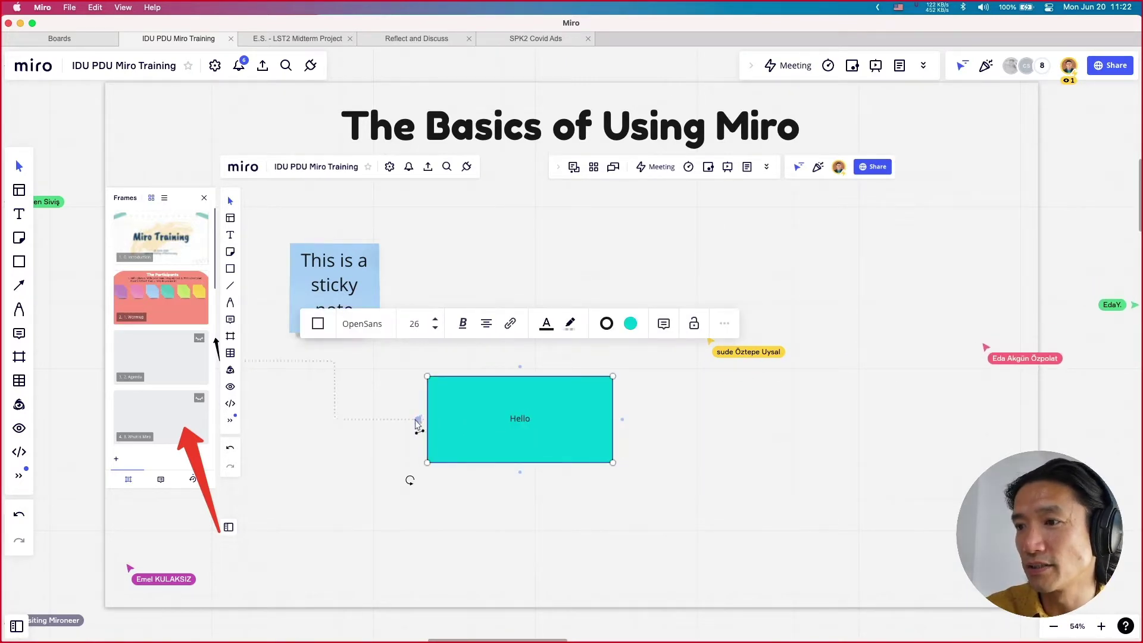
pyautogui.moveTo(421, 424); pyautogui.dragTo(365, 308)
pyautogui.moveTo(516, 430); pyautogui.dragTo(439, 462)
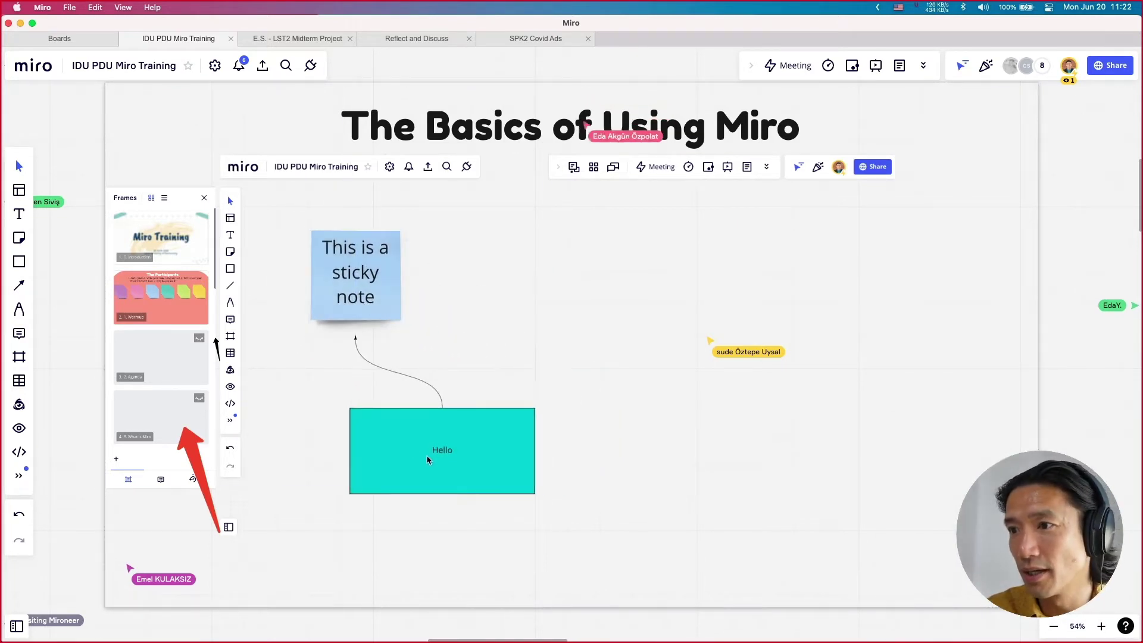
# Copy the sticky note to its right, connect the rectangle to the copy, and draw a long diagonal line
pyautogui.click(343, 260)
pyautogui.moveTo(343, 260); pyautogui.dragTo(475, 254)
pyautogui.click(472, 408)
pyautogui.moveTo(442, 408); pyautogui.dragTo(487, 315)
pyautogui.press('l')
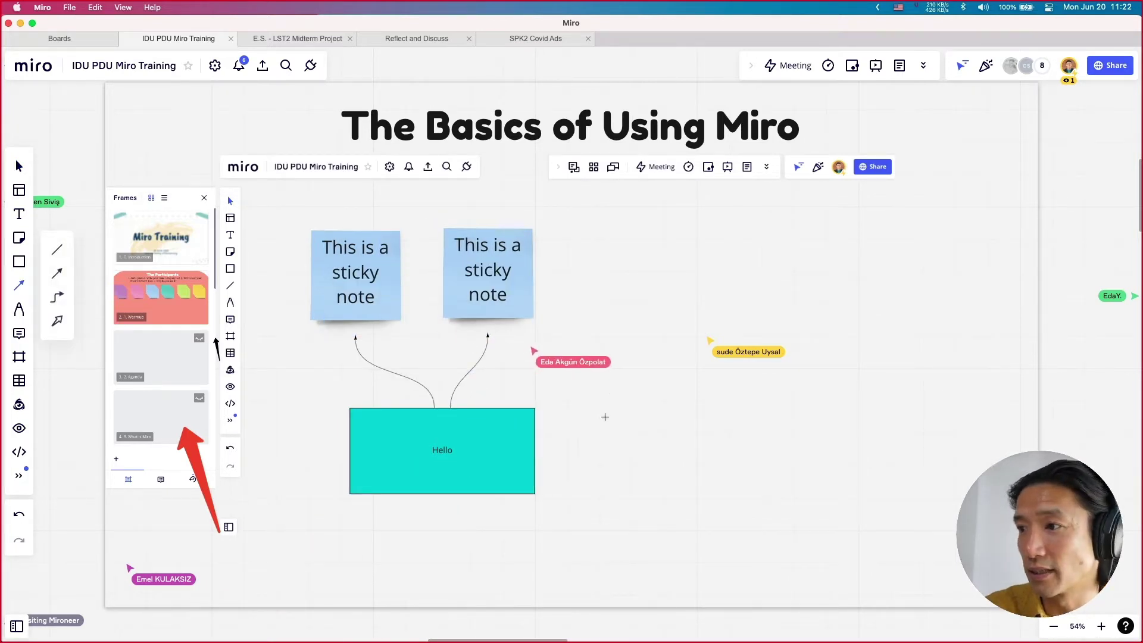
pyautogui.moveTo(602, 382); pyautogui.dragTo(946, 550)
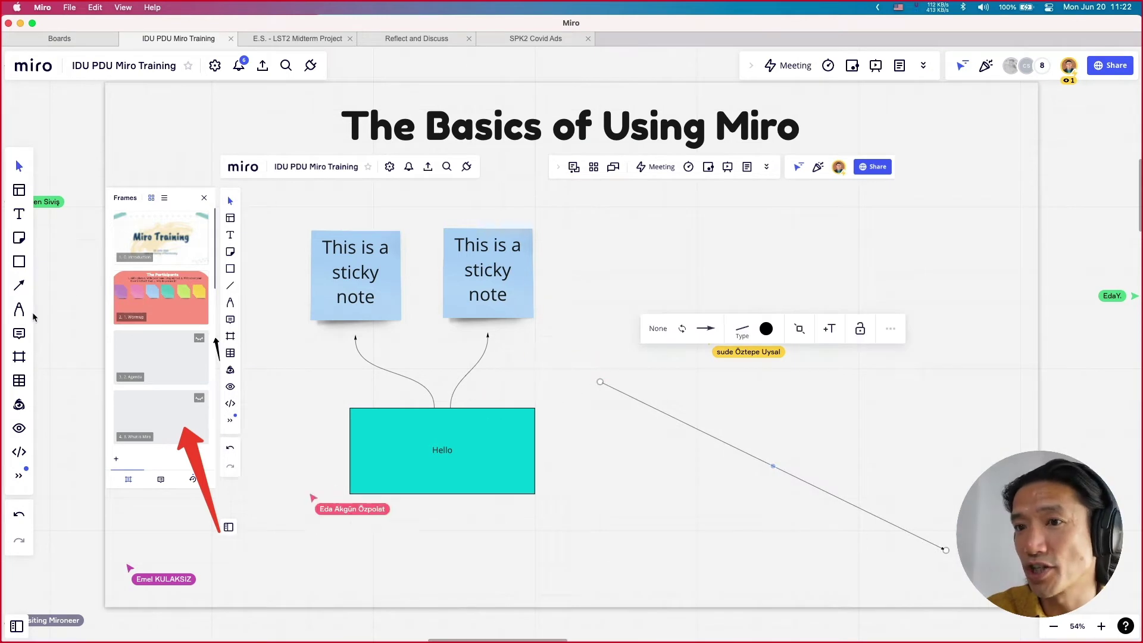
# Draw a thick black arrow pointing up and to the right beside the diagonal line
pyautogui.click(19, 286)
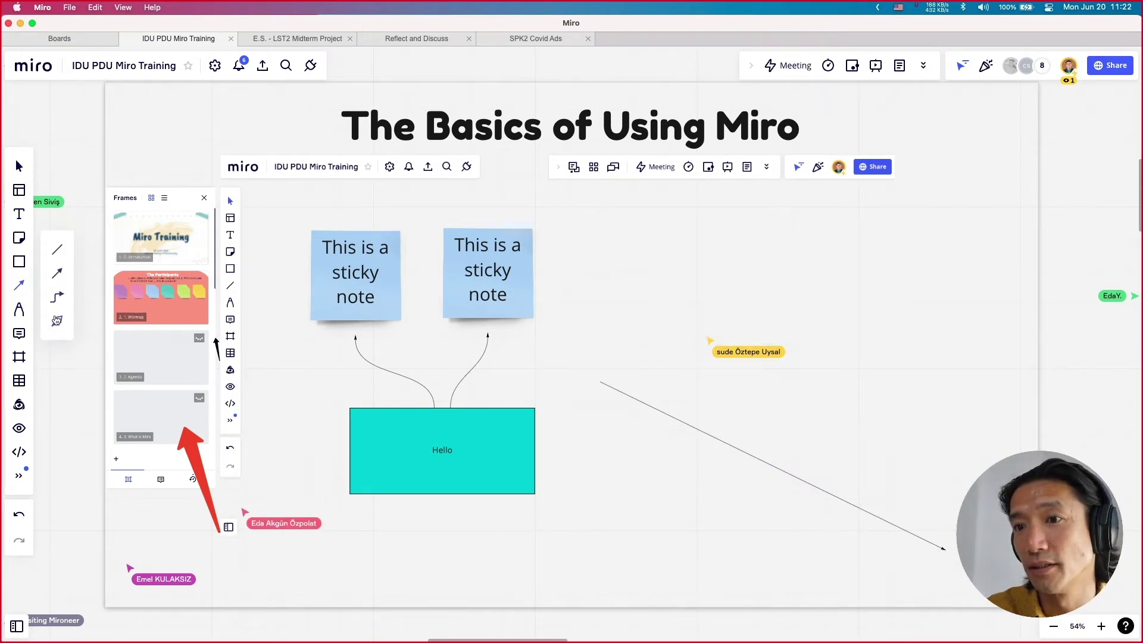
pyautogui.click(57, 321)
pyautogui.moveTo(646, 516)
pyautogui.mouseDown()
pyautogui.moveTo(825, 346)
pyautogui.moveTo(701, 384)
pyautogui.moveTo(702, 399)
pyautogui.mouseUp()
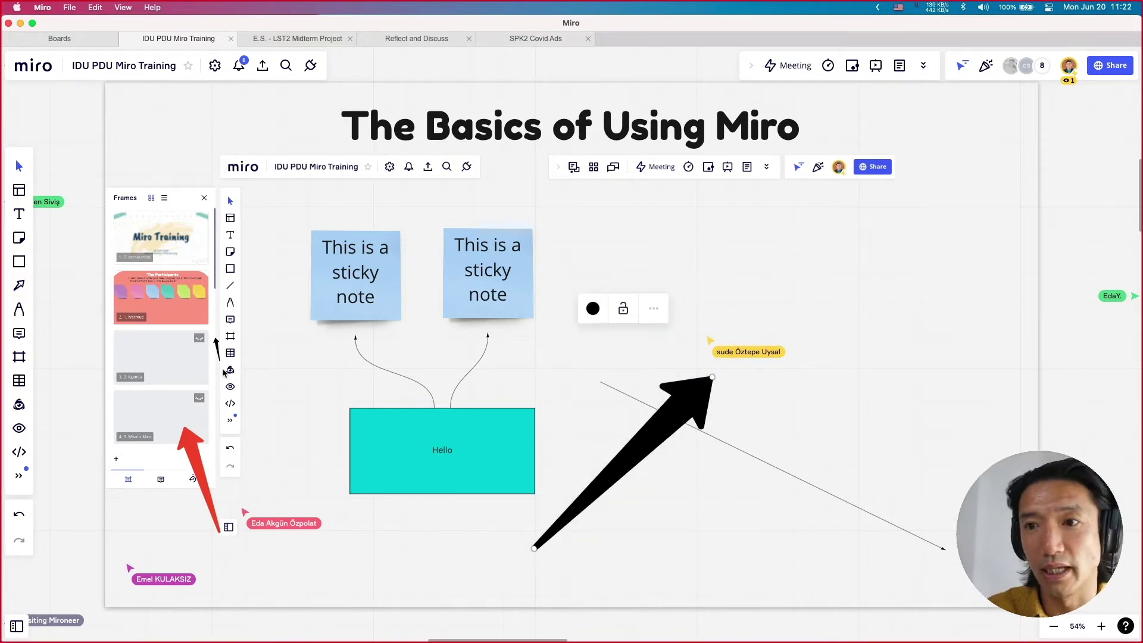
pyautogui.click(19, 309)
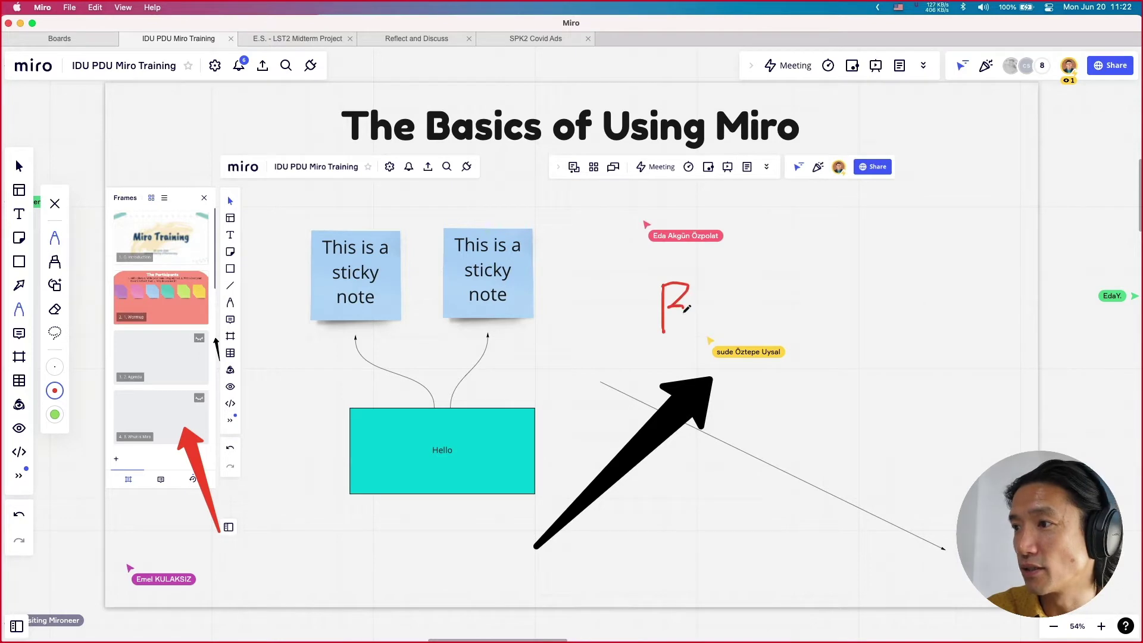
# Handwrite 'Bob' in red, then sketch a vertical line, a four-sided shape and a star
pyautogui.moveTo(700, 282); pyautogui.dragTo(703, 320)
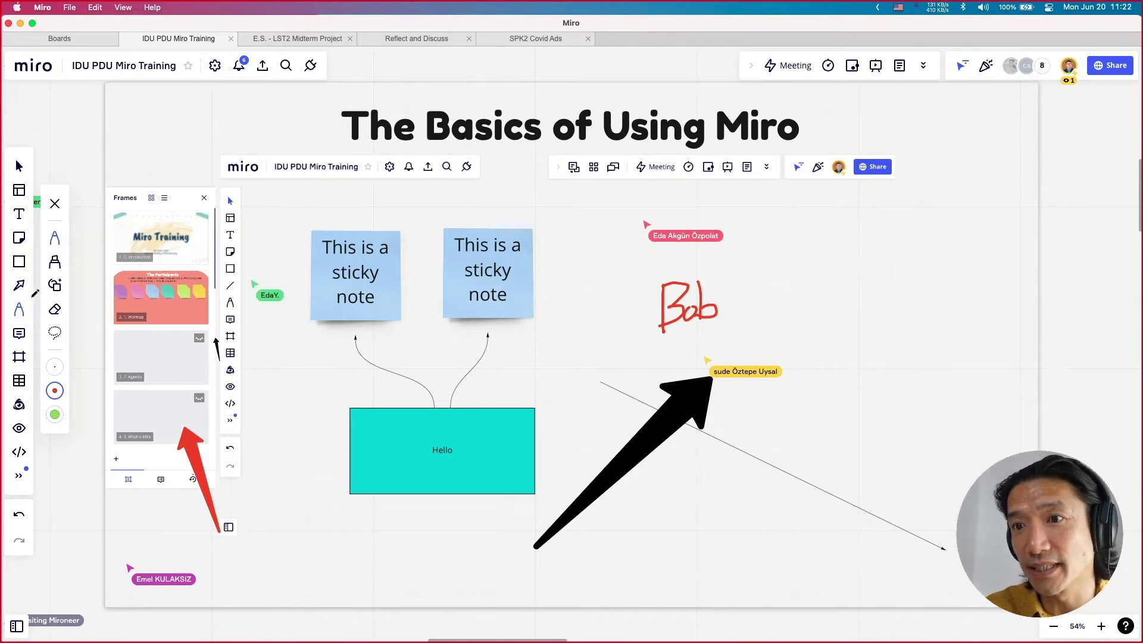
pyautogui.click(55, 285)
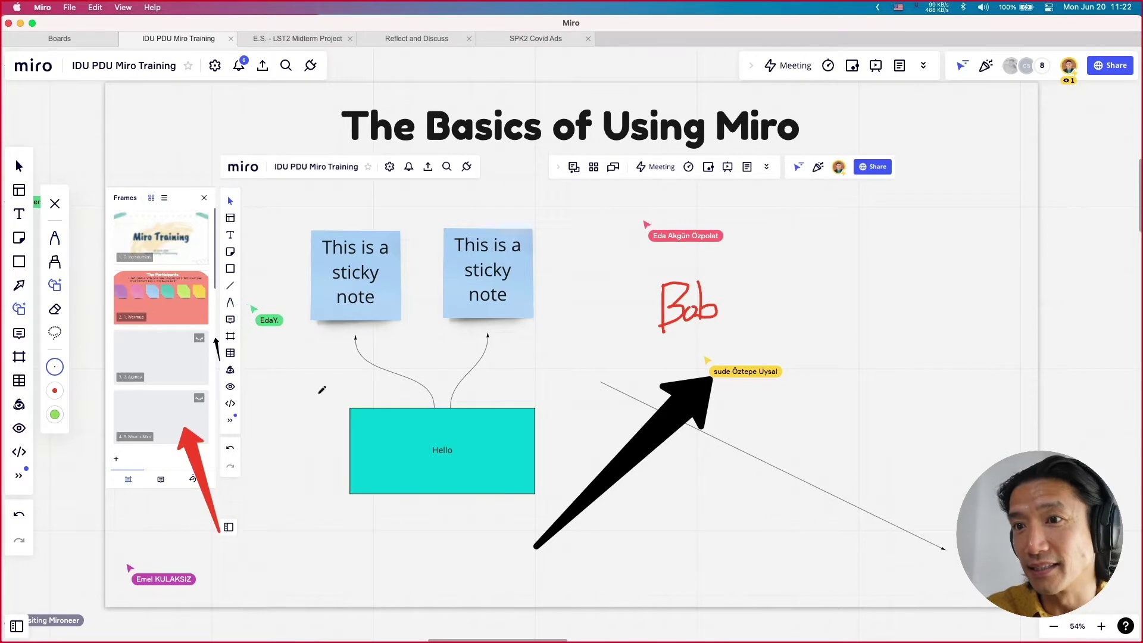
pyautogui.moveTo(805, 260); pyautogui.dragTo(810, 351)
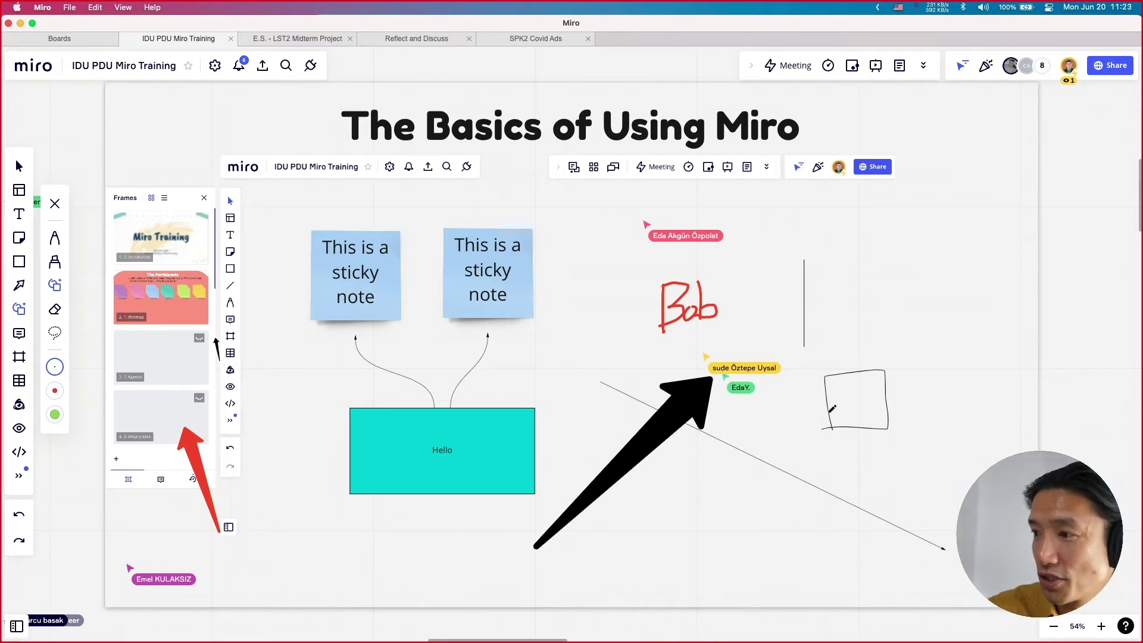
pyautogui.moveTo(663, 535)
pyautogui.mouseDown()
pyautogui.moveTo(654, 489)
pyautogui.moveTo(694, 549)
pyautogui.moveTo(657, 542)
pyautogui.mouseUp()
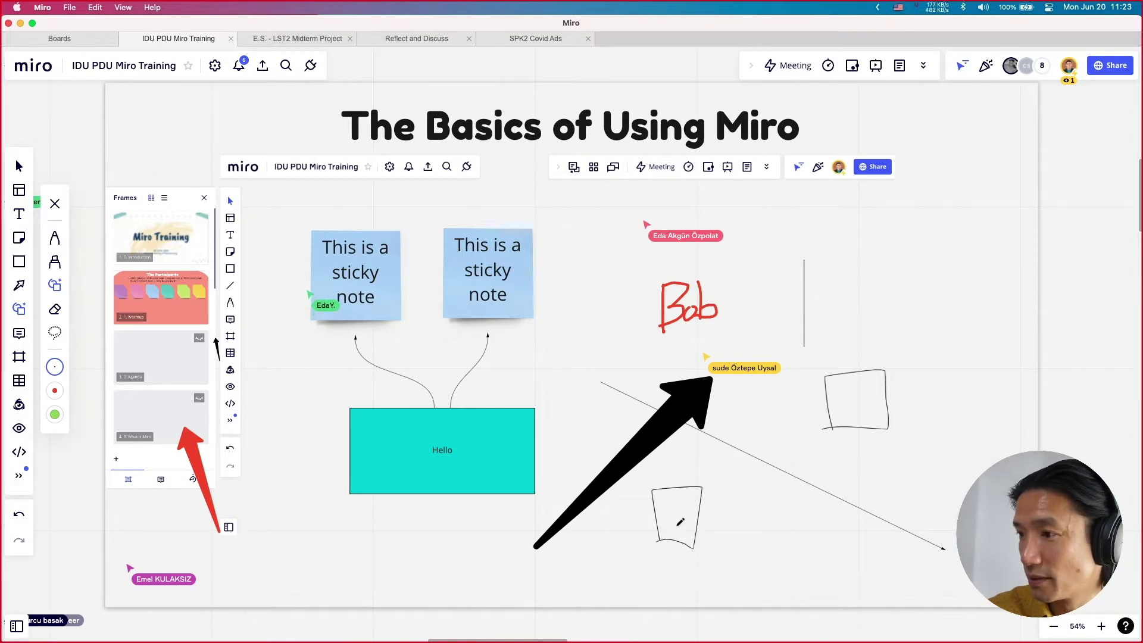
pyautogui.moveTo(879, 303); pyautogui.dragTo(960, 298)
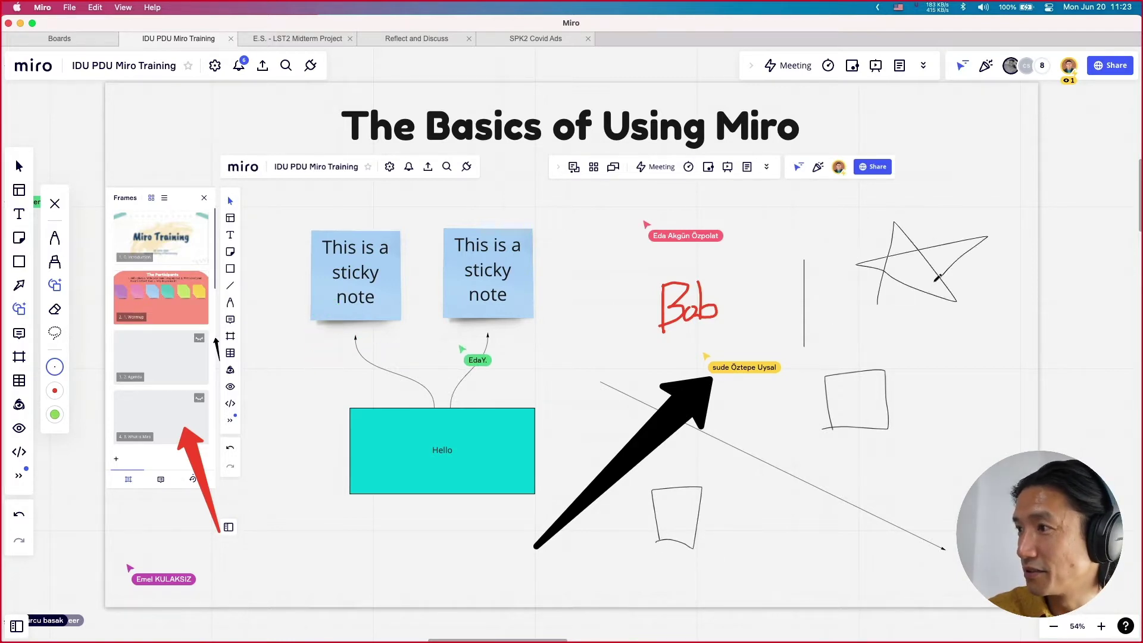
pyautogui.moveTo(868, 307); pyautogui.dragTo(864, 312)
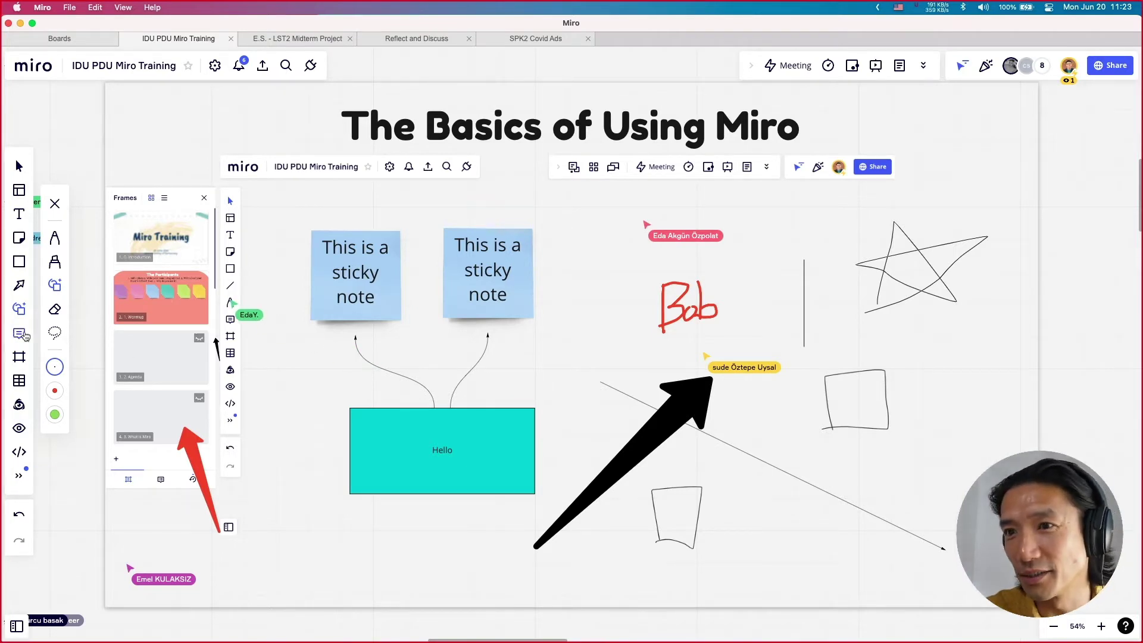
# Highlight the handwritten 'Bob' with a blue highlighter stroke
pyautogui.click(55, 262)
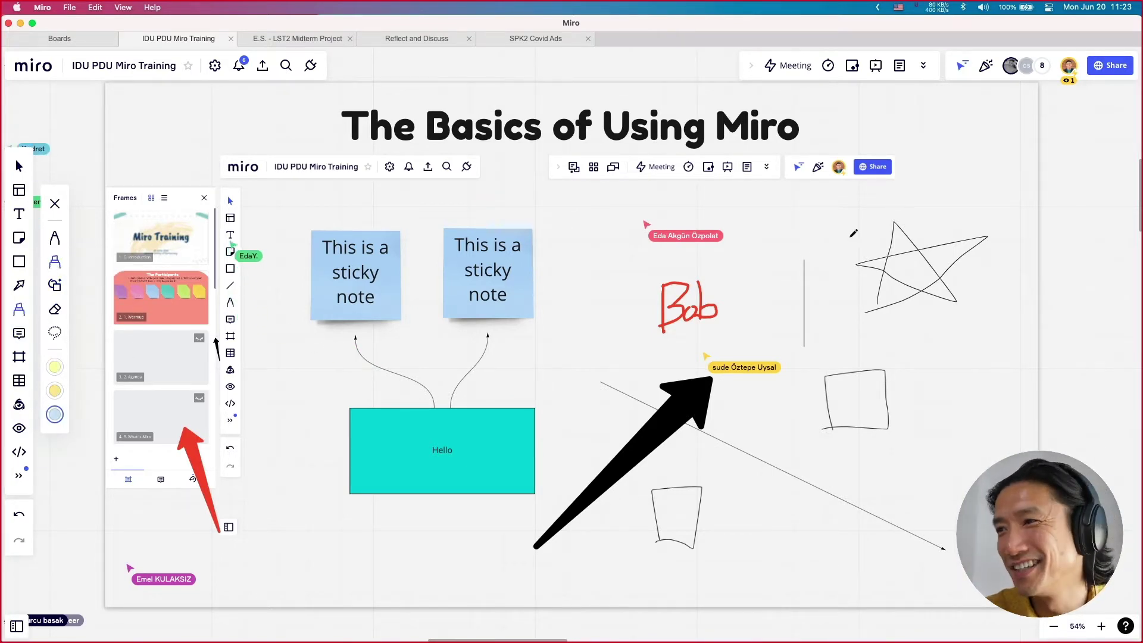
pyautogui.moveTo(652, 306); pyautogui.dragTo(691, 322)
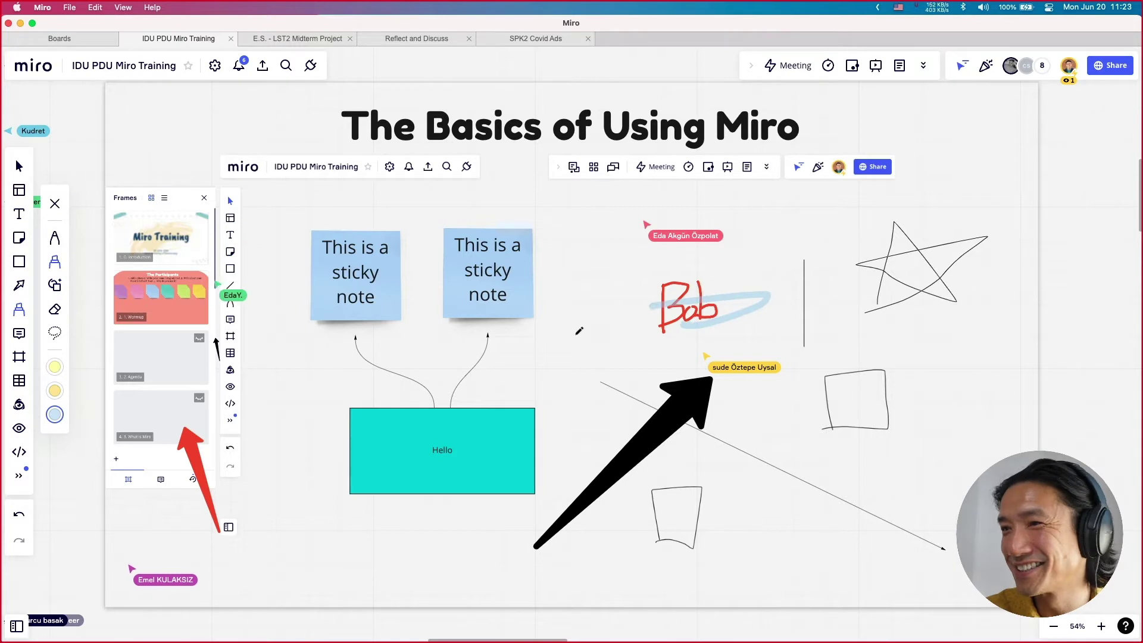
pyautogui.click(19, 334)
pyautogui.click(19, 356)
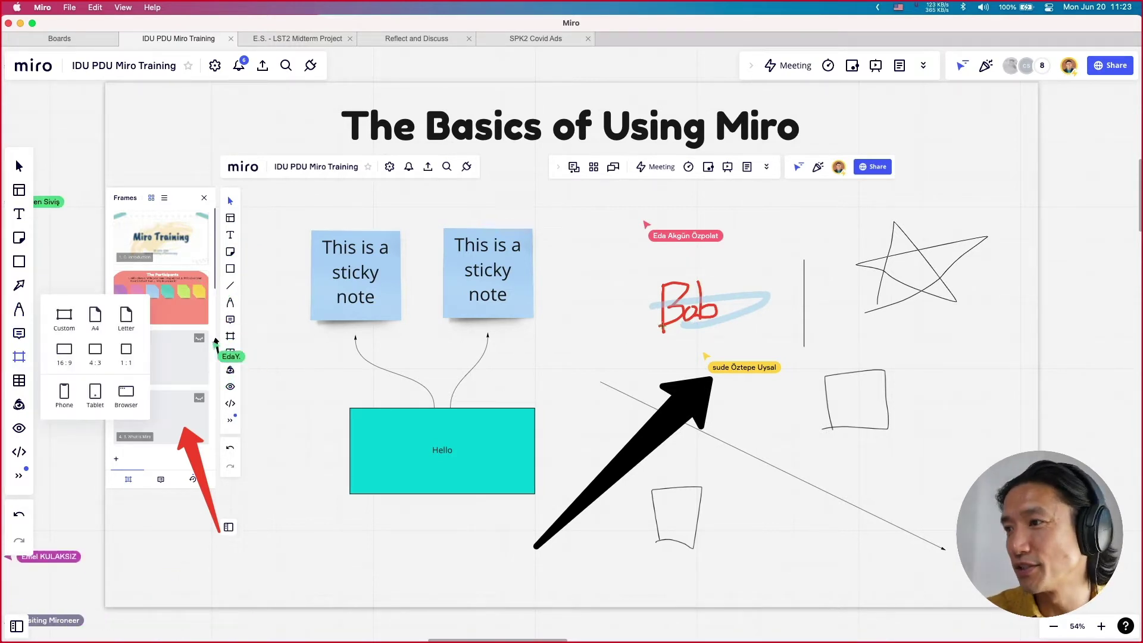
# Undo a trial frame, then drag a house icon from the icon library onto the board
pyautogui.moveTo(802, 357); pyautogui.dragTo(945, 450)
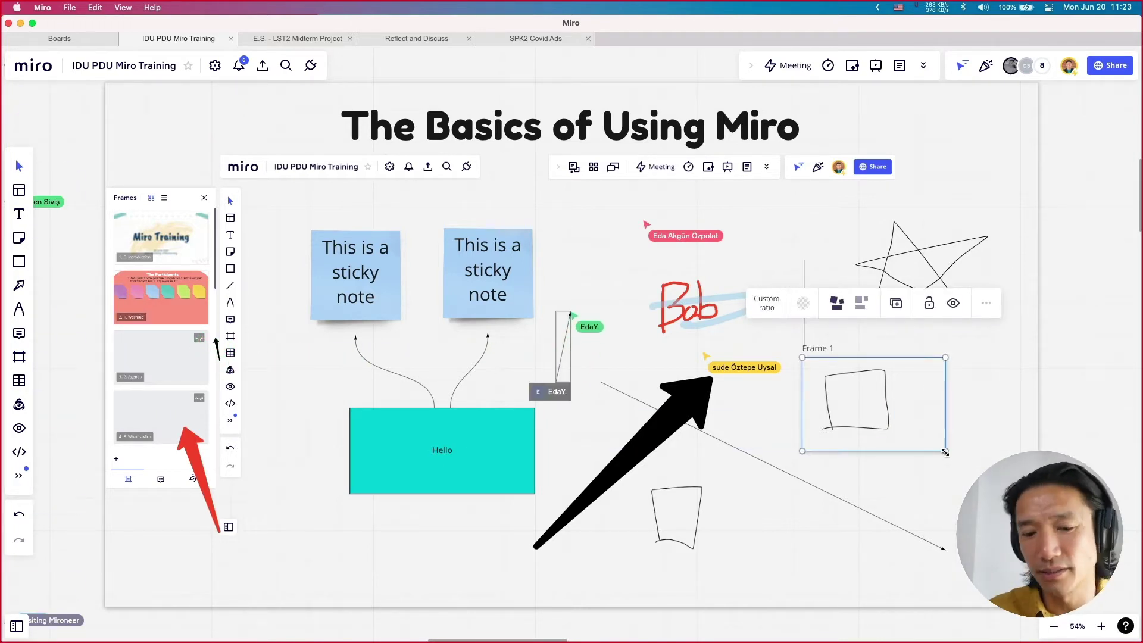
pyautogui.press('super+z')
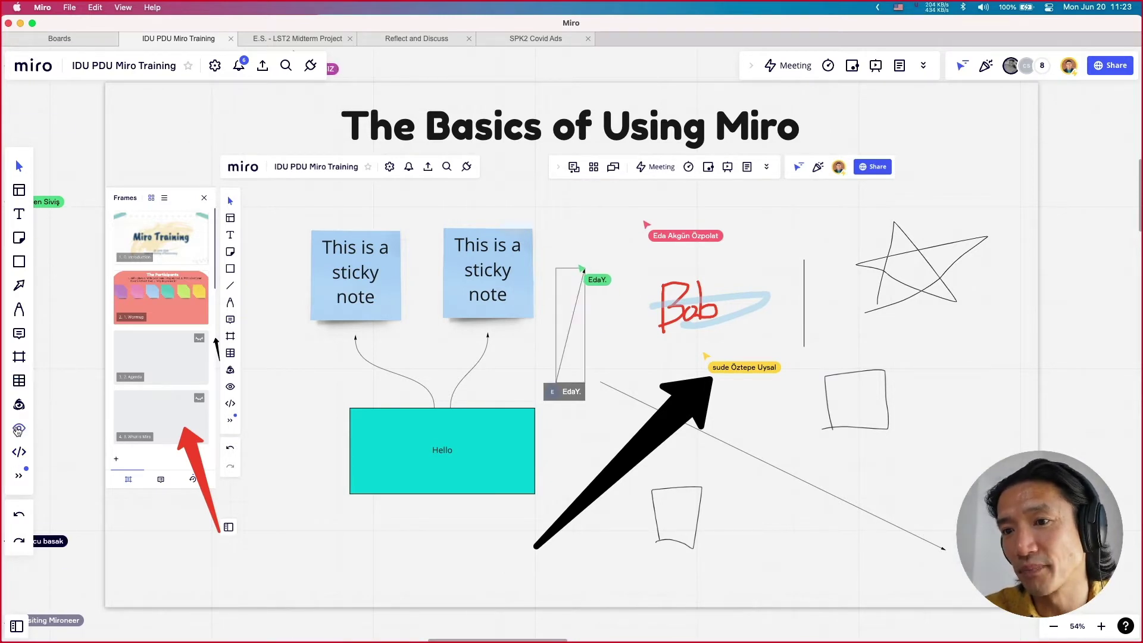
pyautogui.click(19, 405)
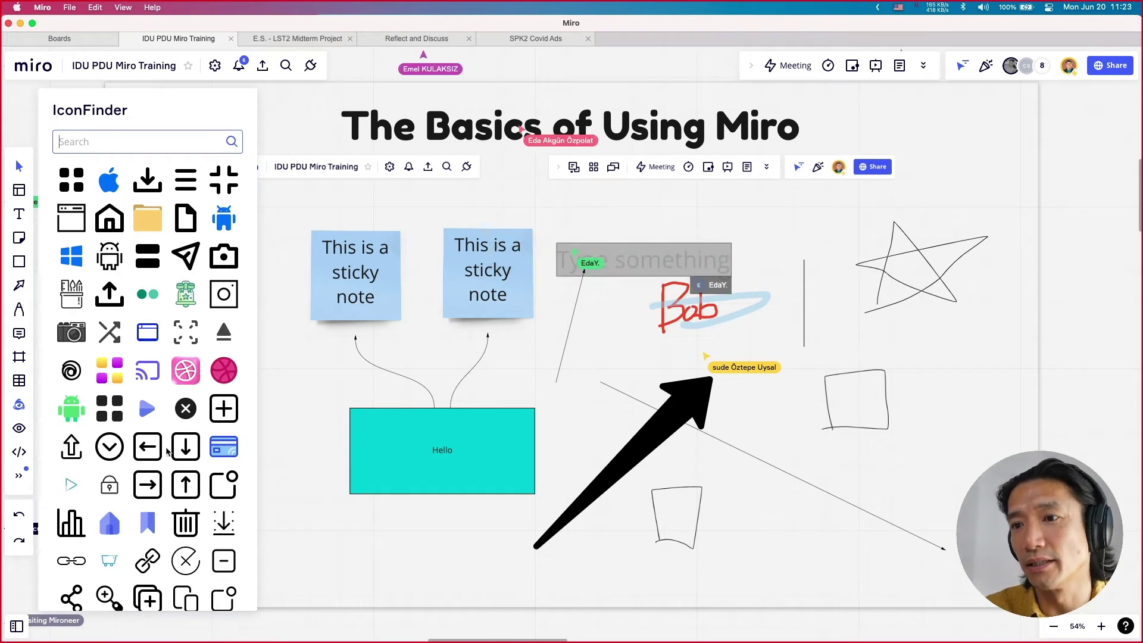
pyautogui.moveTo(109, 224); pyautogui.dragTo(571, 344)
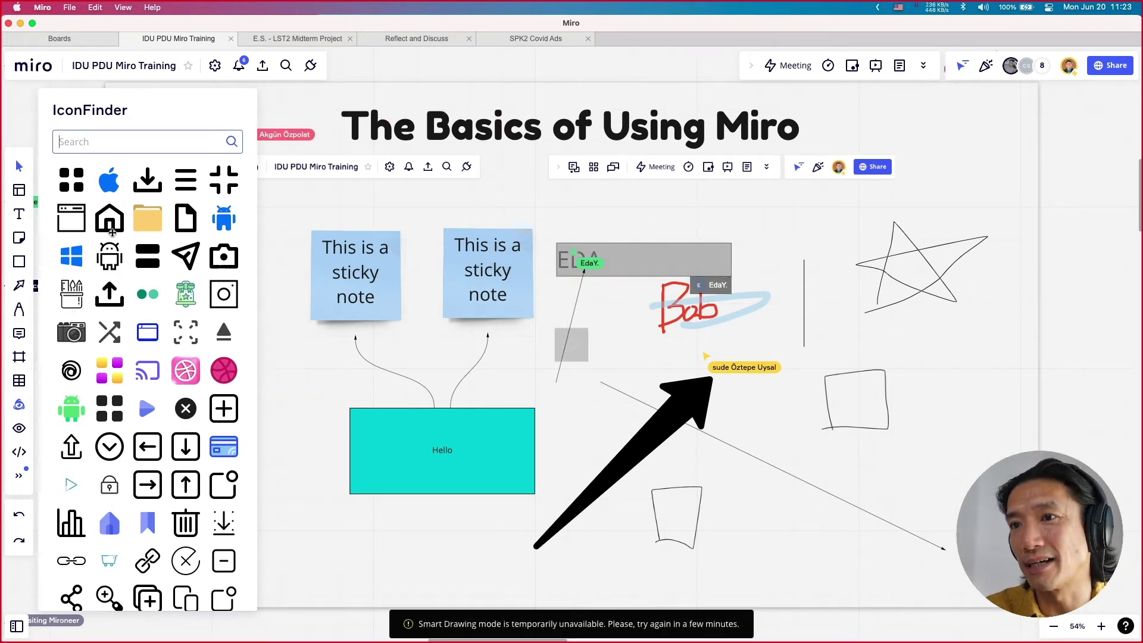
pyautogui.click(307, 392)
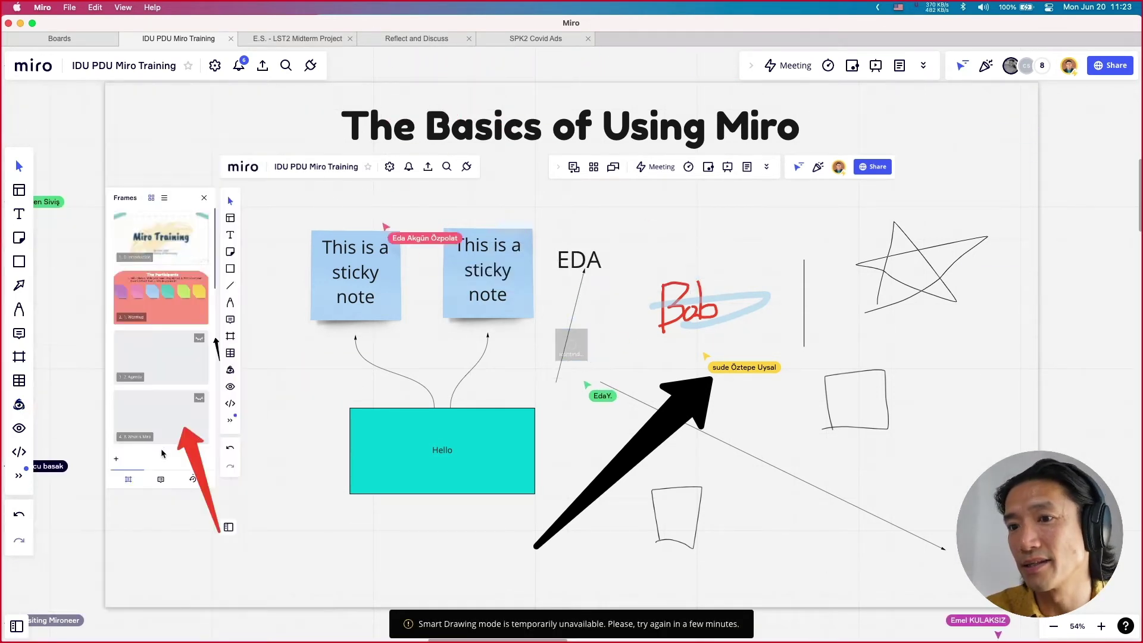
# Add the Google image search app to the toolbar, then show the Frames panel
pyautogui.click(19, 475)
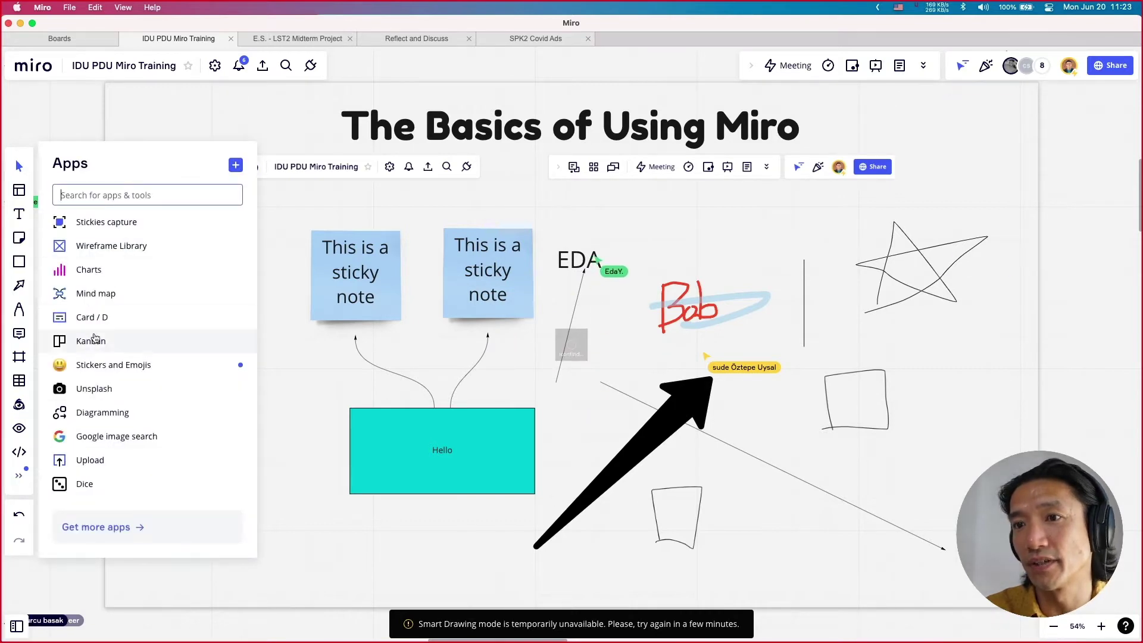
pyautogui.moveTo(120, 444); pyautogui.dragTo(78, 439)
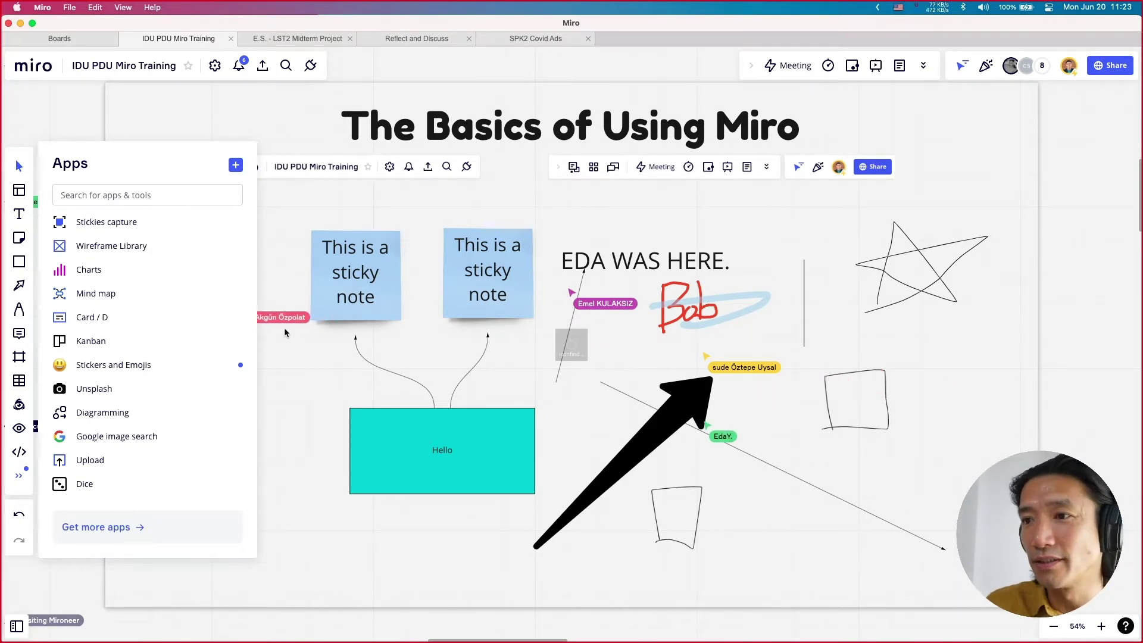
pyautogui.click(299, 357)
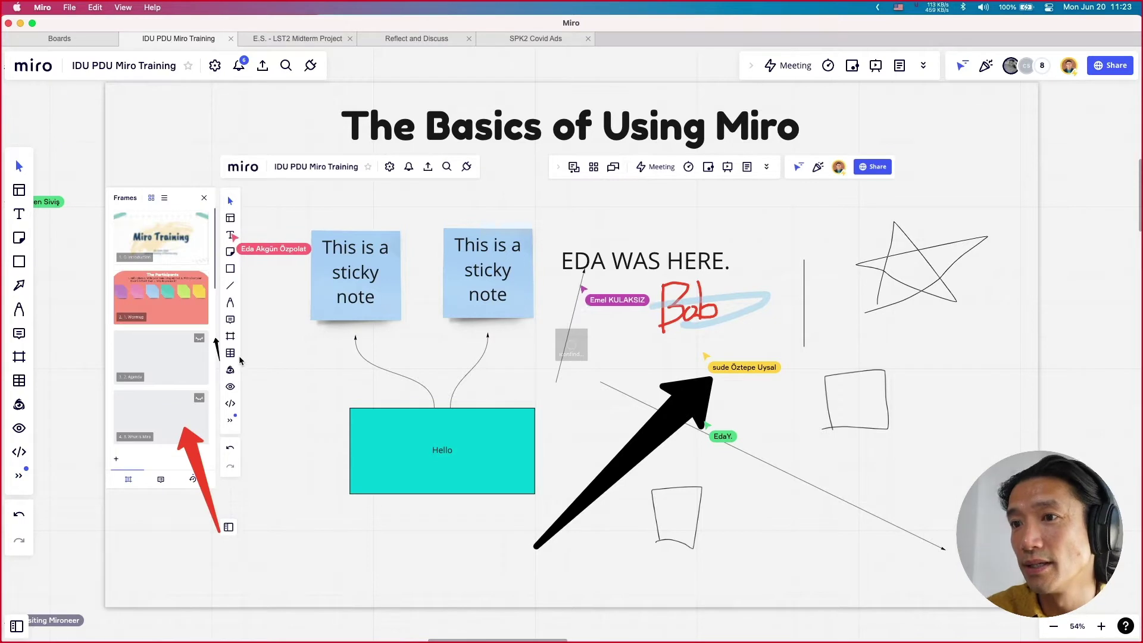
pyautogui.click(17, 626)
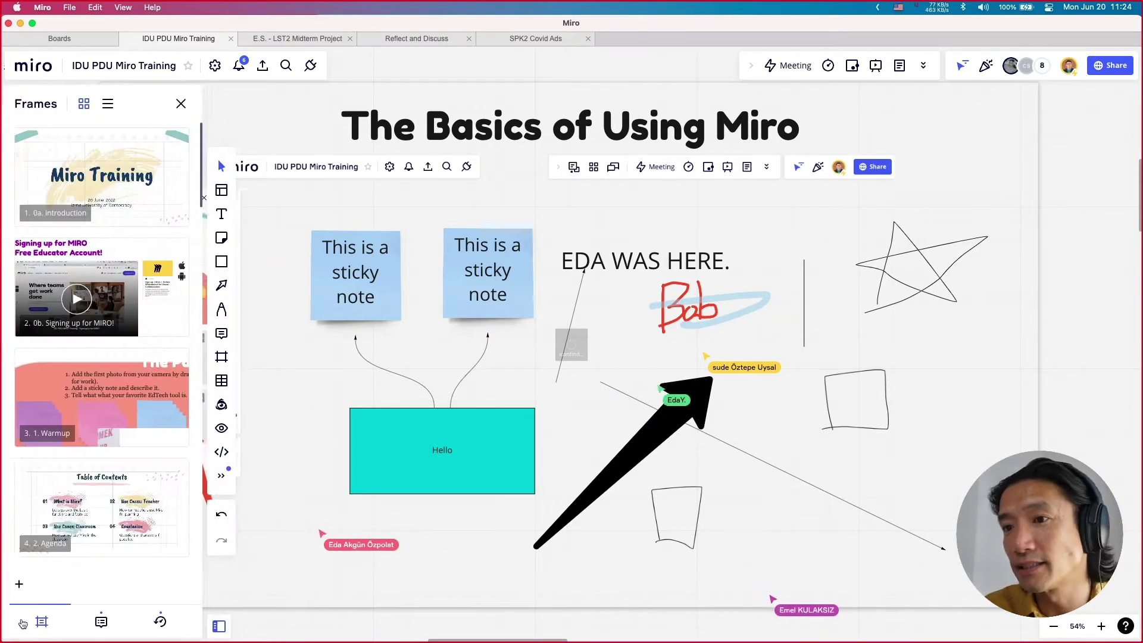
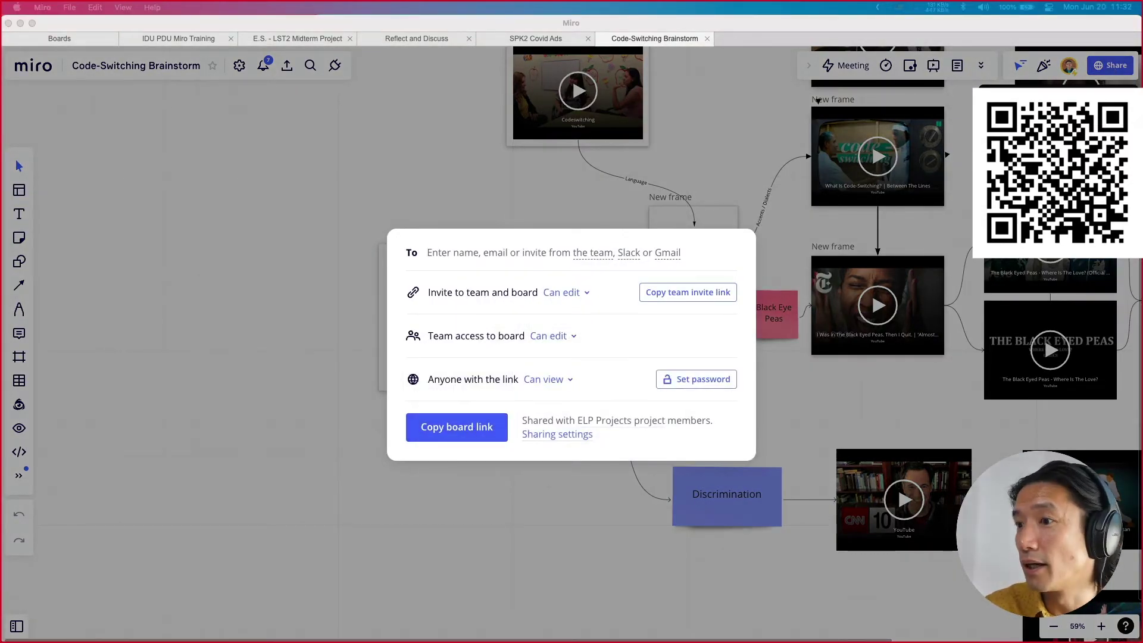
# Close the share dialog and send the copied board link as a message in the board Chat
pyautogui.click(435, 242)
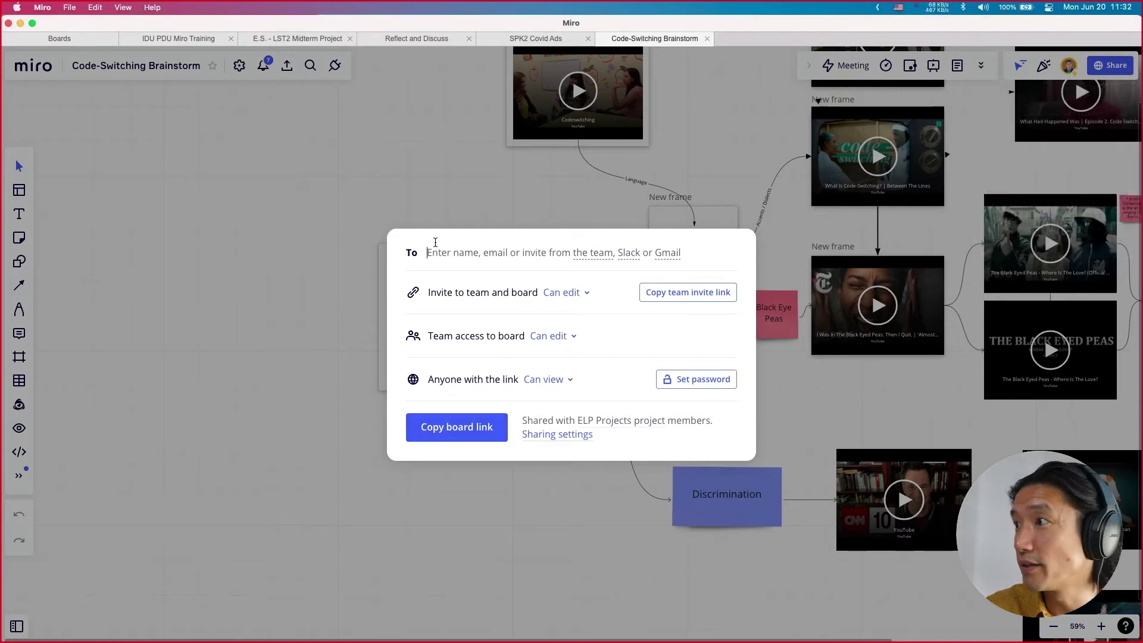
pyautogui.click(470, 188)
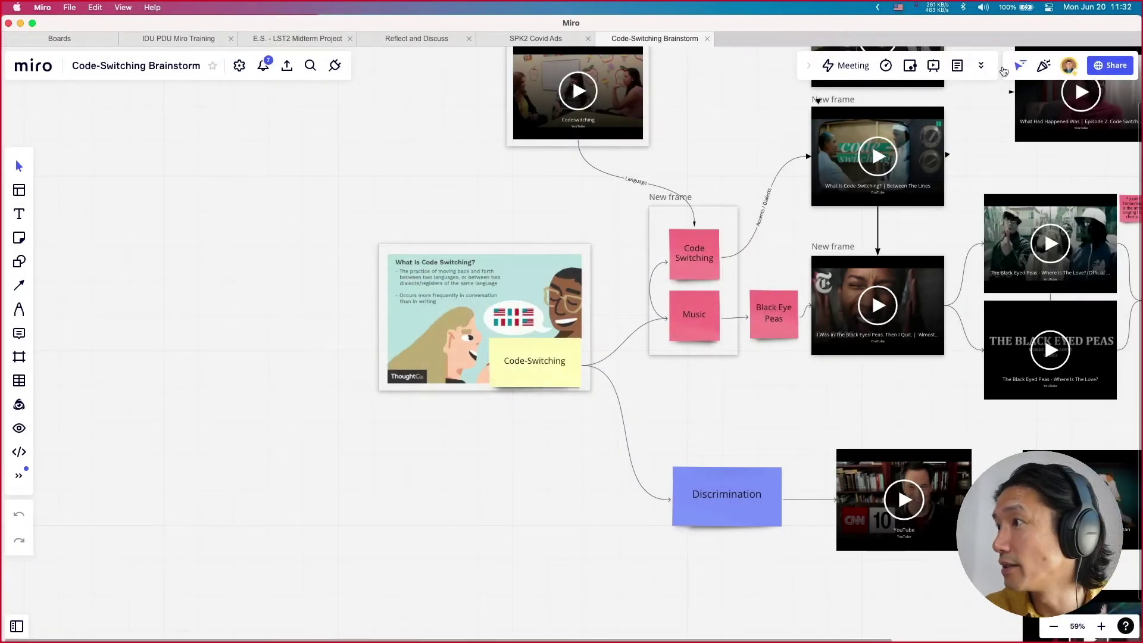
pyautogui.click(982, 68)
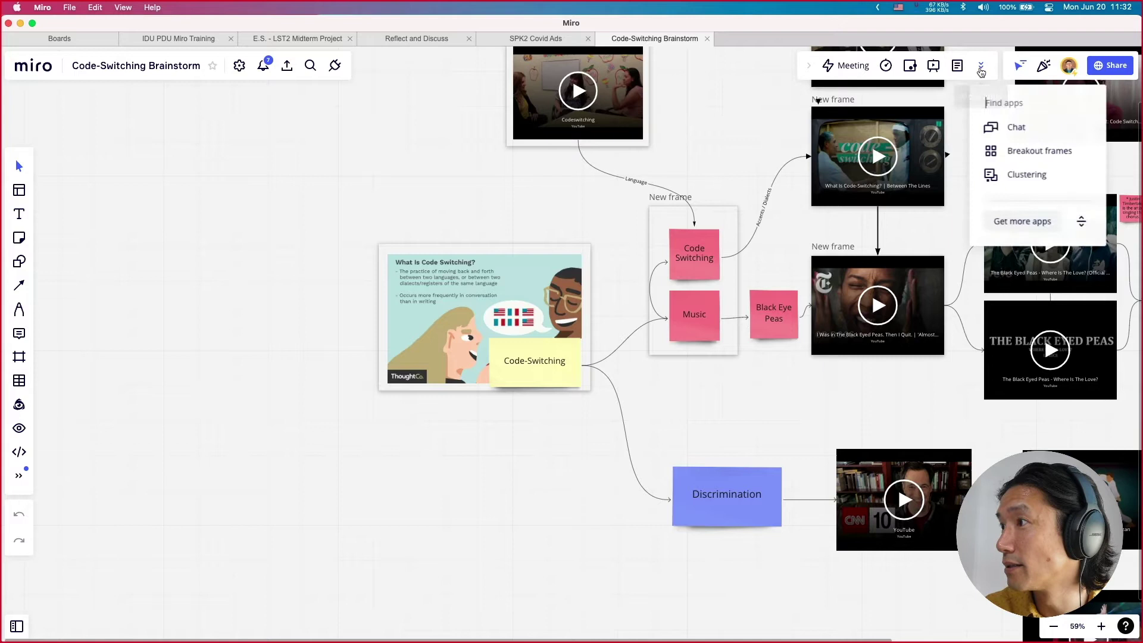
pyautogui.click(993, 127)
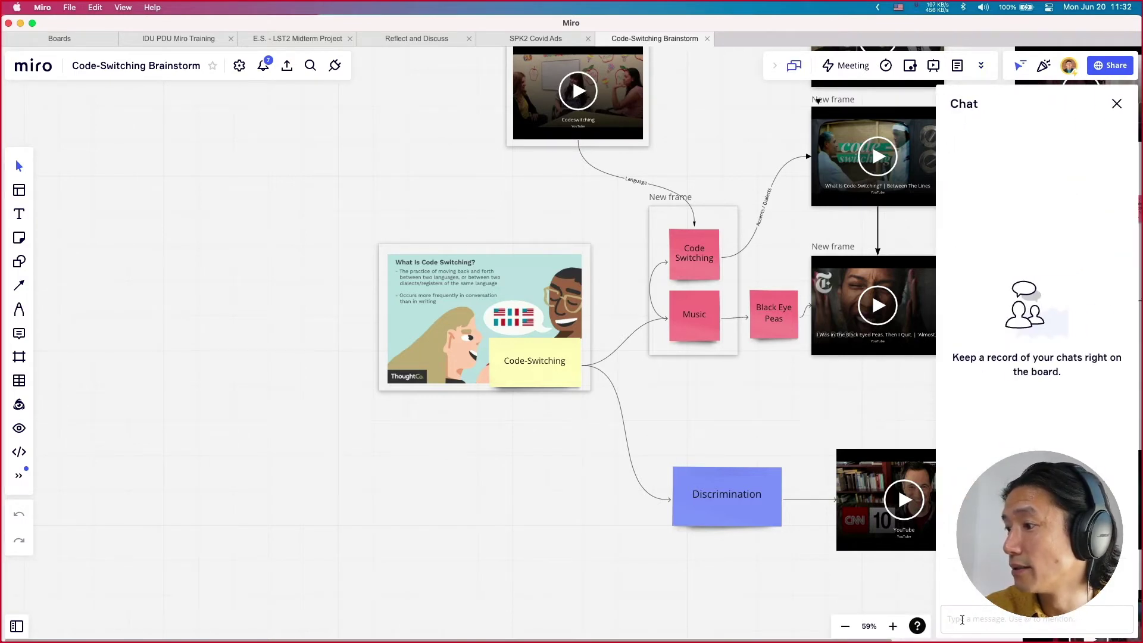
pyautogui.click(962, 620)
pyautogui.press('super+v')
pyautogui.press('Return')
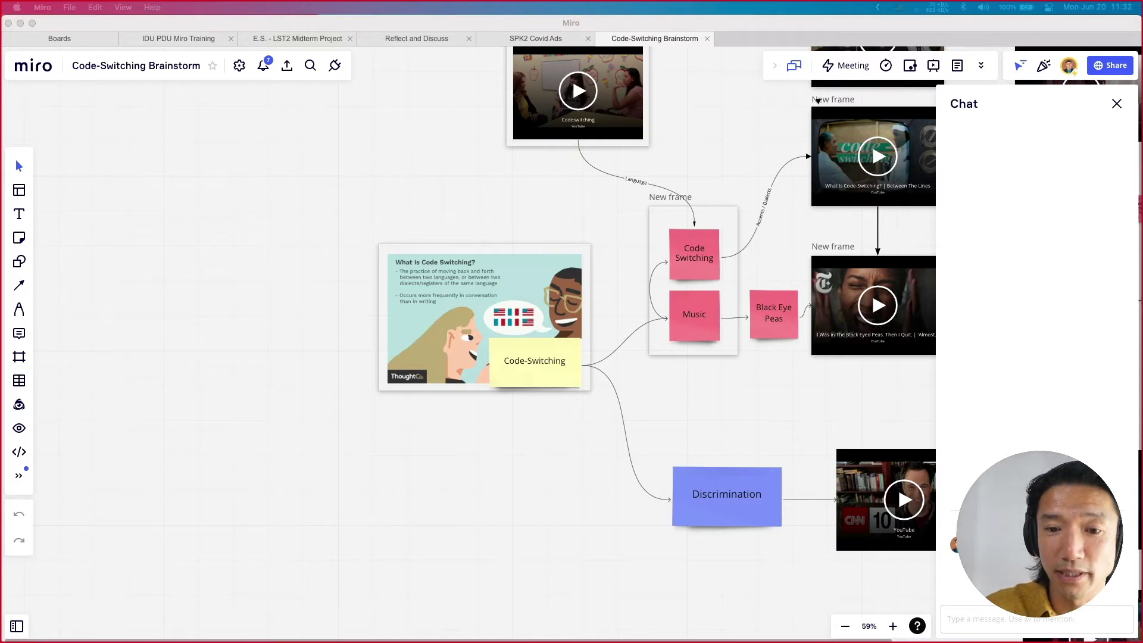
# Select the ThoughtCo code-switching image, check your collaborator options, then deselect it
pyautogui.click(281, 307)
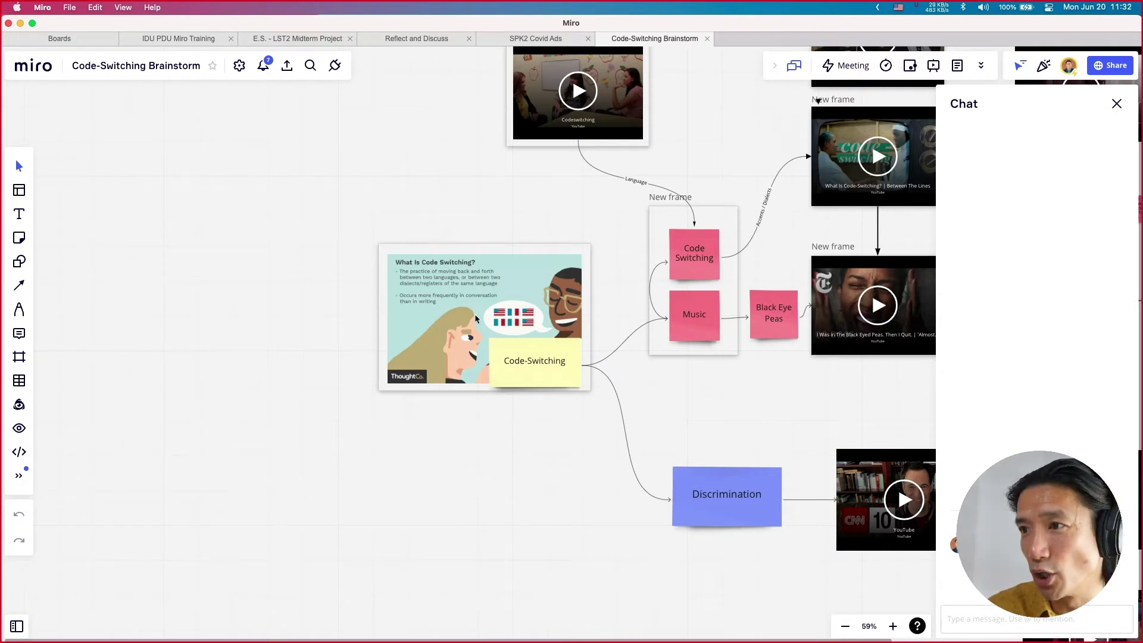
pyautogui.click(445, 300)
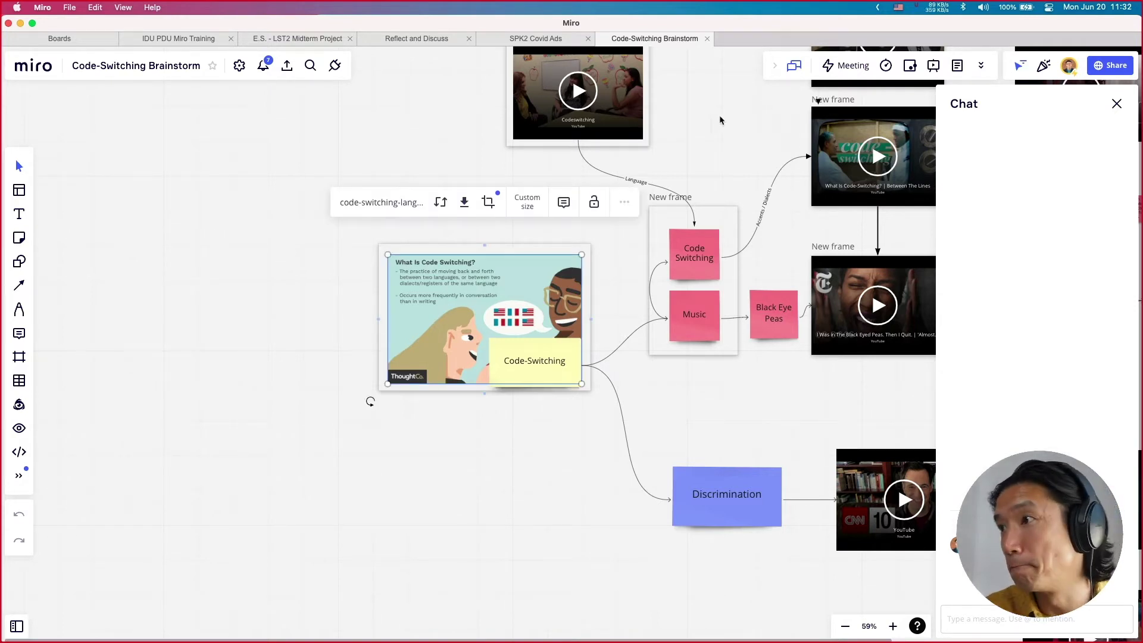
pyautogui.click(1069, 65)
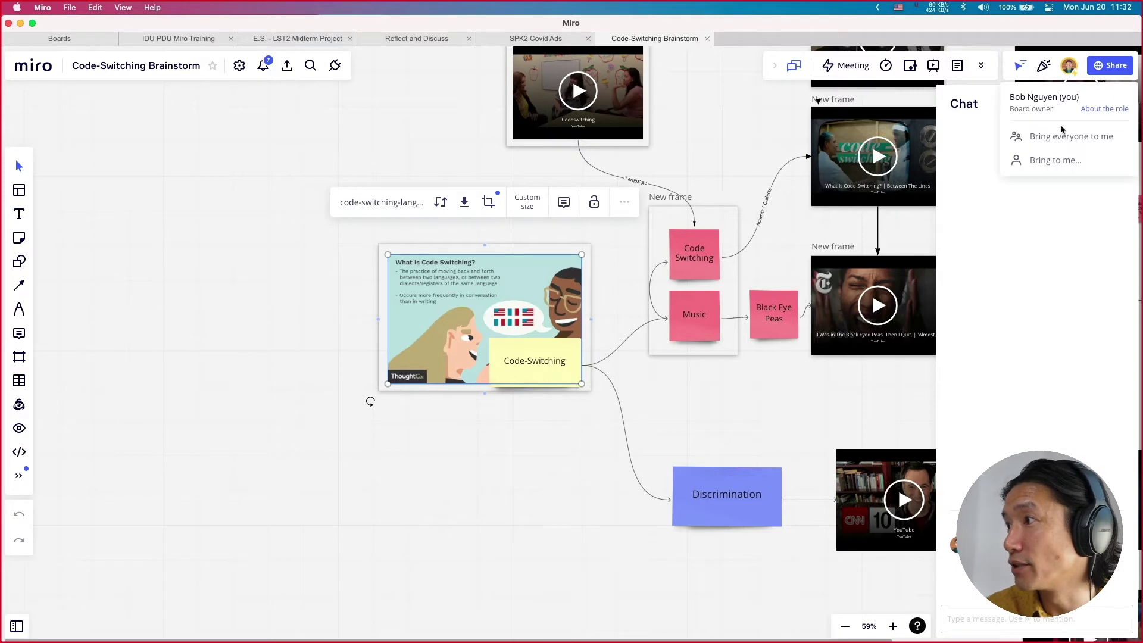
pyautogui.click(209, 287)
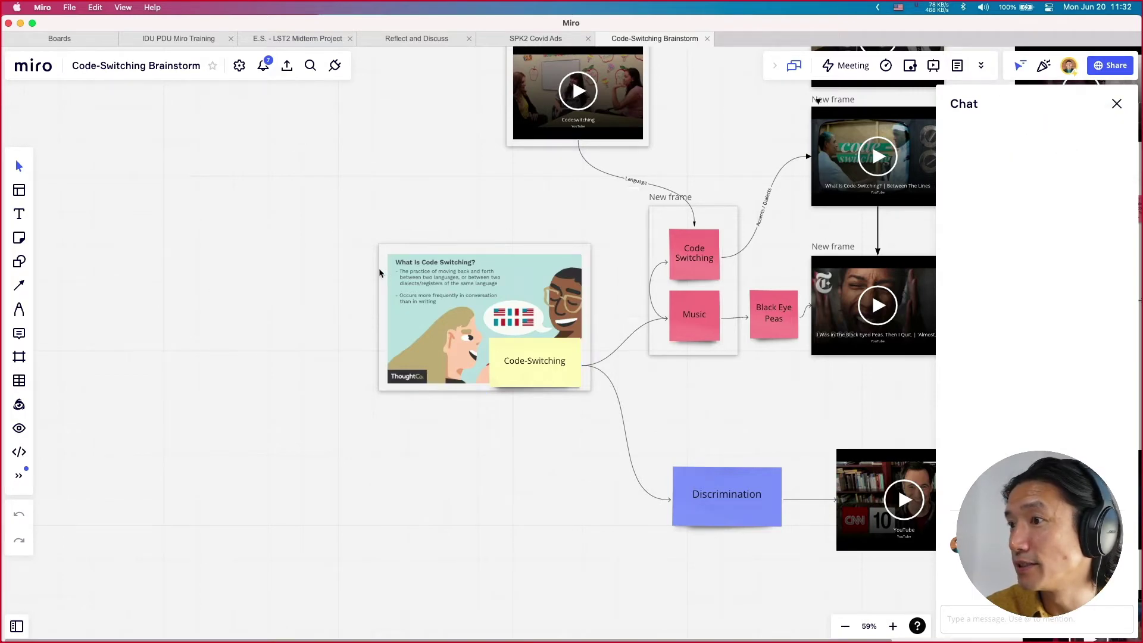
# Start playing the embedded What Is Code-Switching video on the board
pyautogui.scroll(4, 378, 268)
pyautogui.scroll(-3, 393, 257)
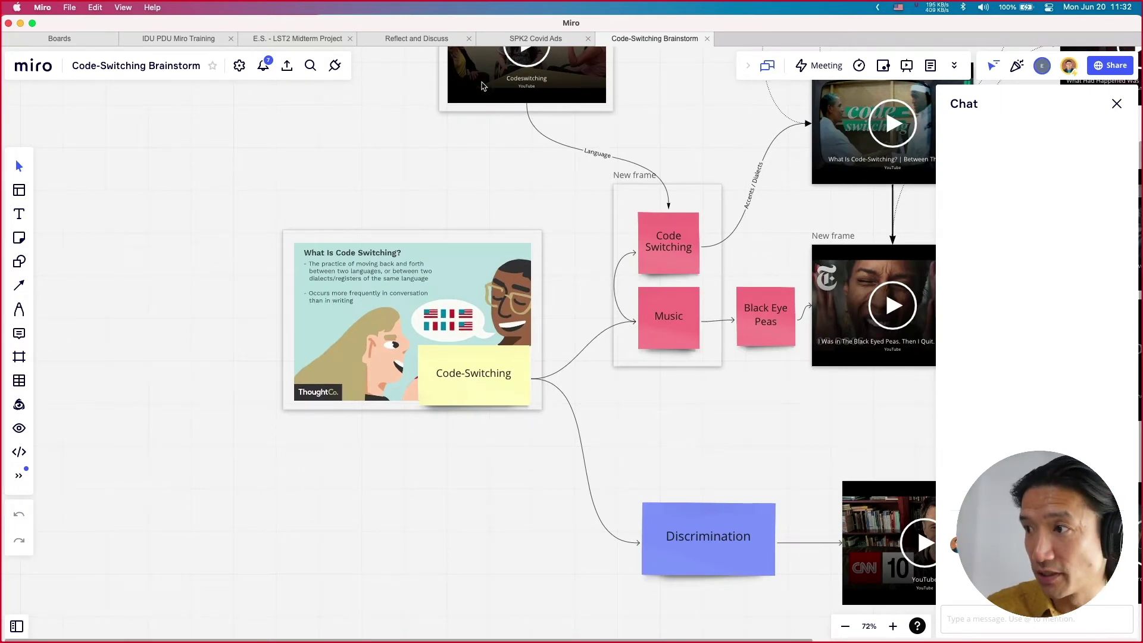
pyautogui.scroll(5, 482, 86)
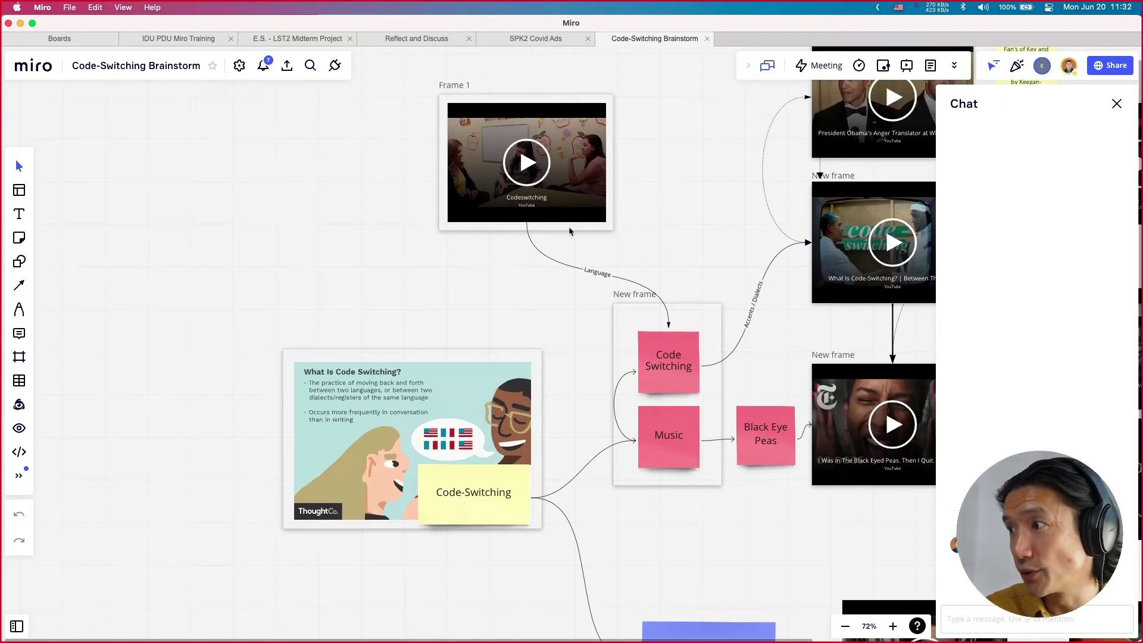
pyautogui.hscroll(5, 561, 228)
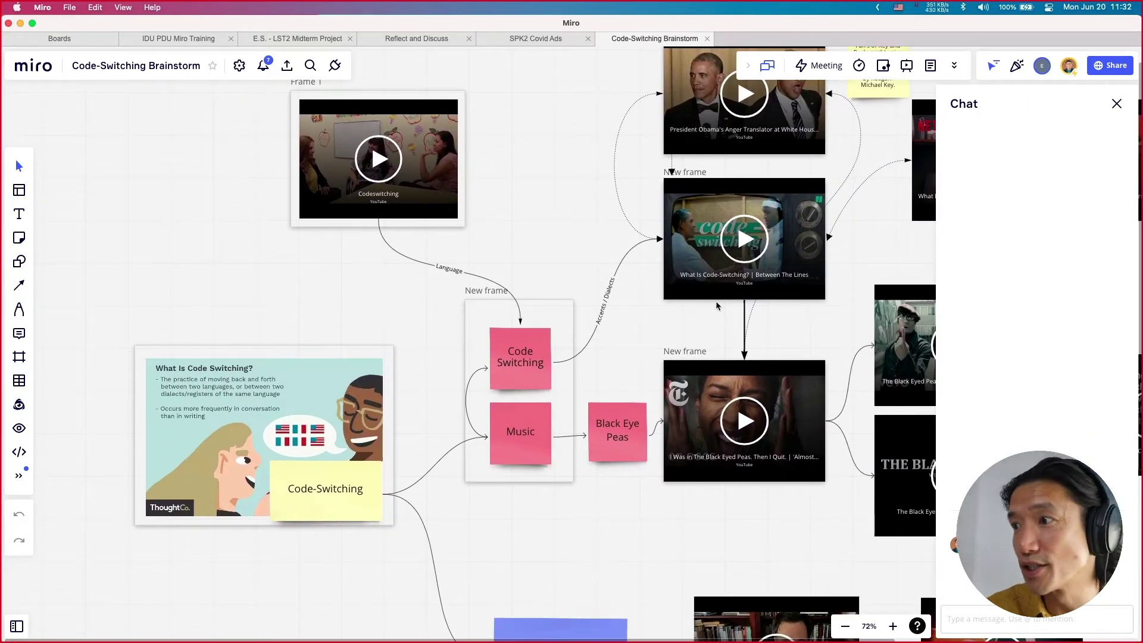
pyautogui.click(725, 249)
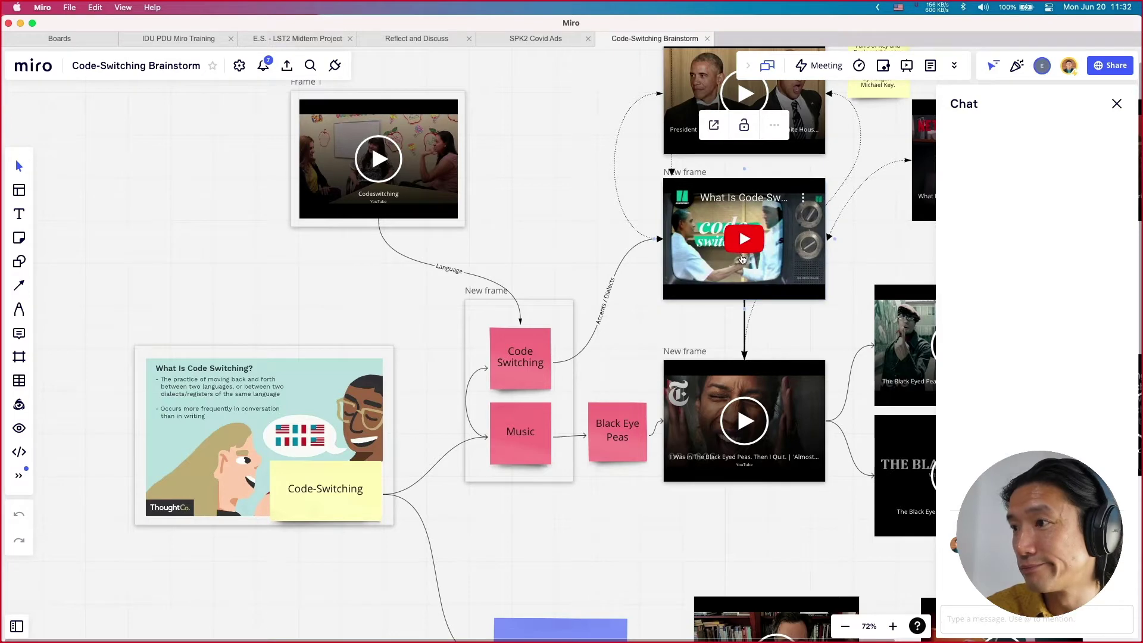
pyautogui.click(742, 240)
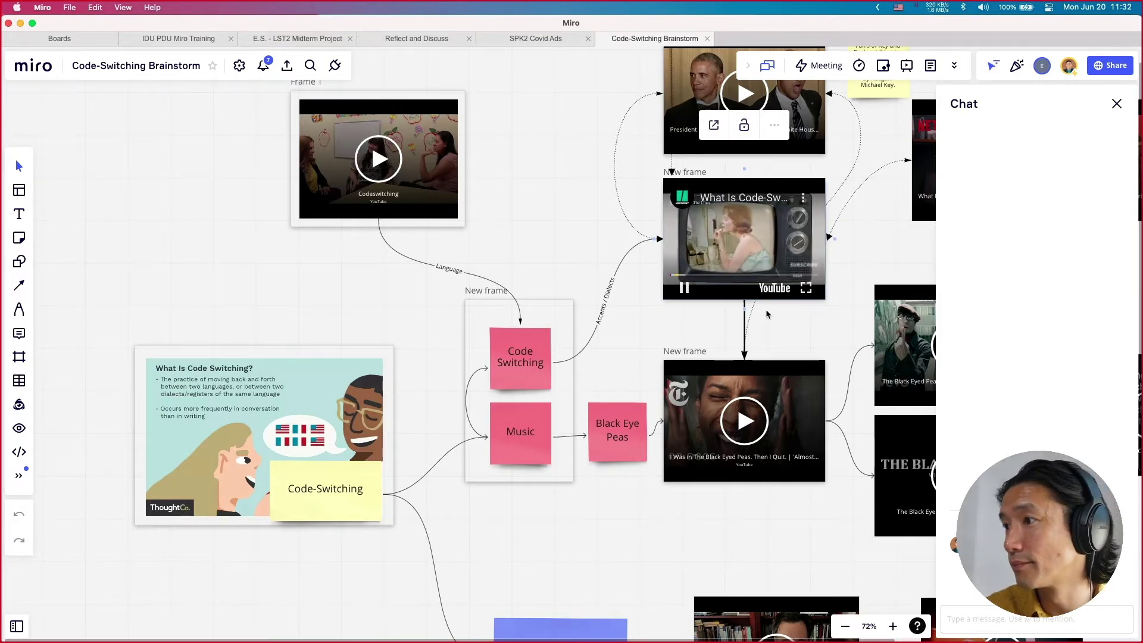
# Pause the video at 0:15, close the board Chat and zoom out
pyautogui.scroll(5, 765, 309)
pyautogui.scroll(5, 816, 317)
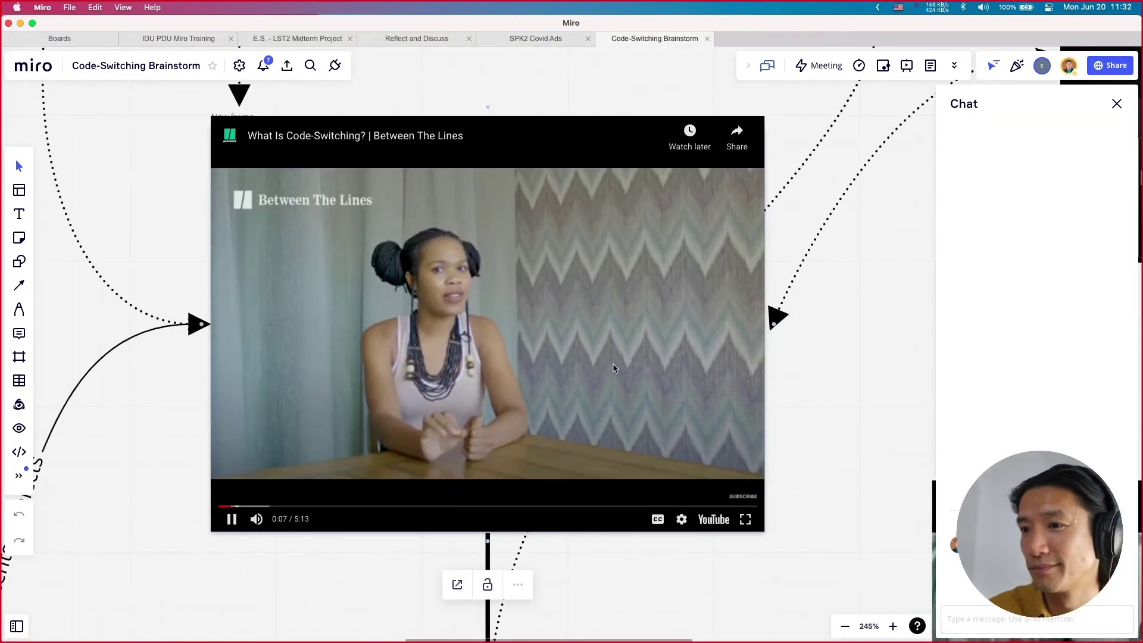
pyautogui.moveTo(232, 518)
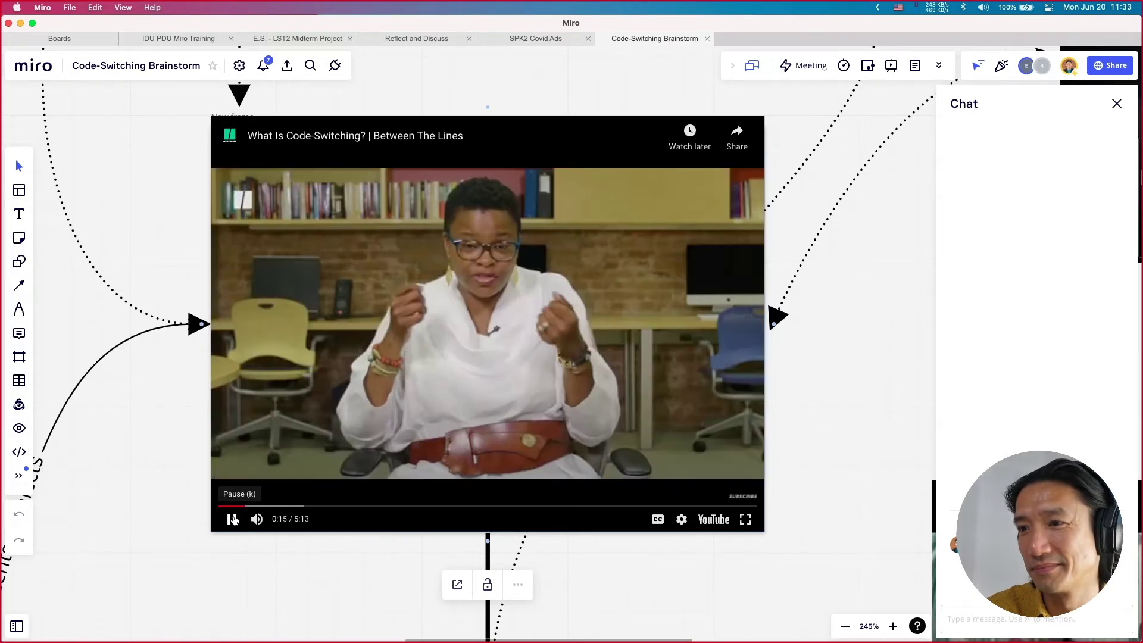
pyautogui.click(233, 520)
pyautogui.scroll(-1, 192, 498)
pyautogui.scroll(-5, 191, 498)
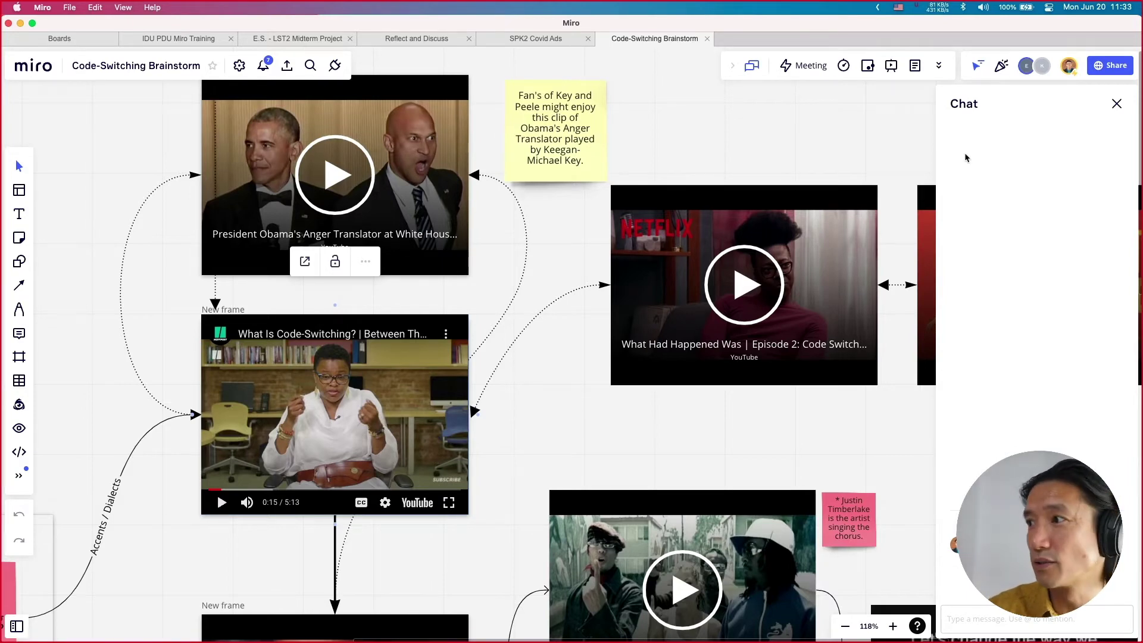
pyautogui.click(1117, 104)
pyautogui.scroll(-2, 749, 290)
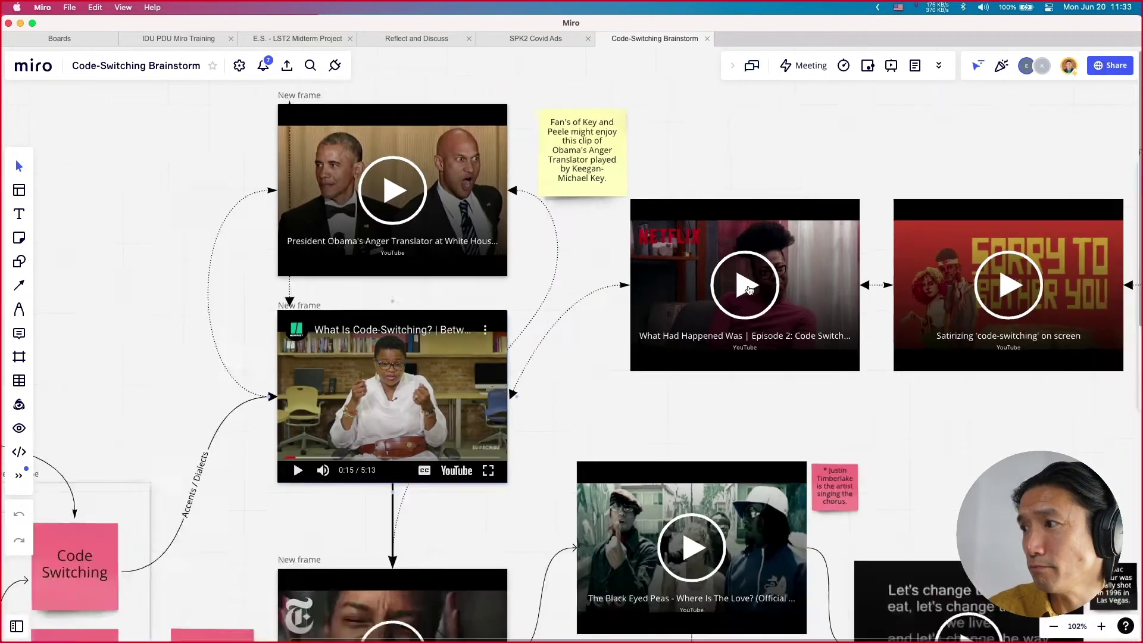
pyautogui.scroll(-3, 749, 290)
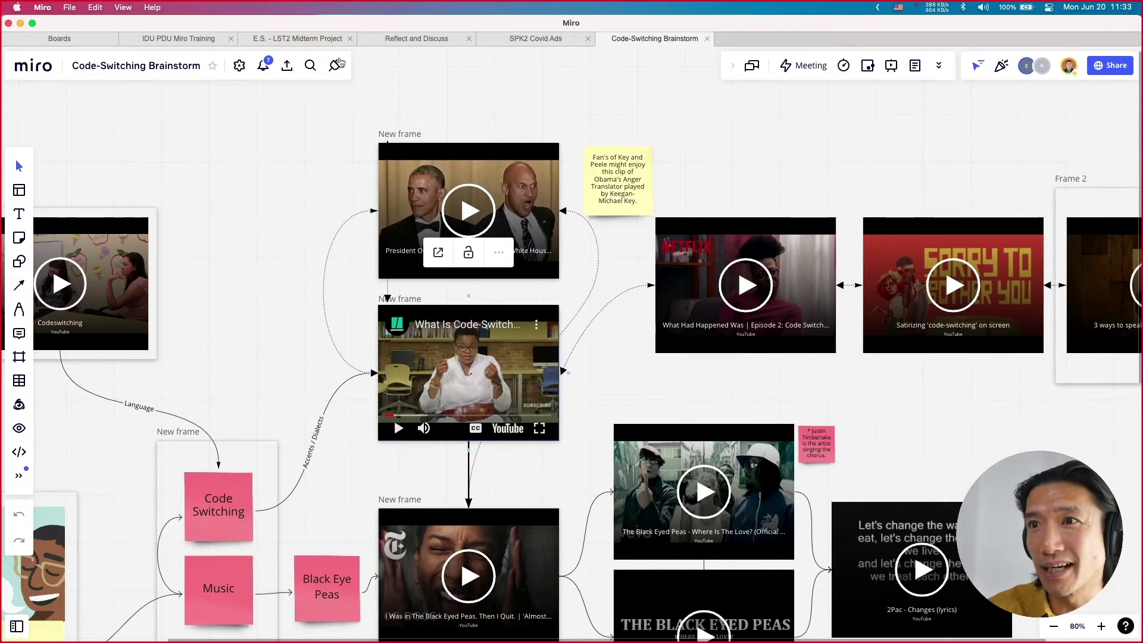
pyautogui.click(168, 39)
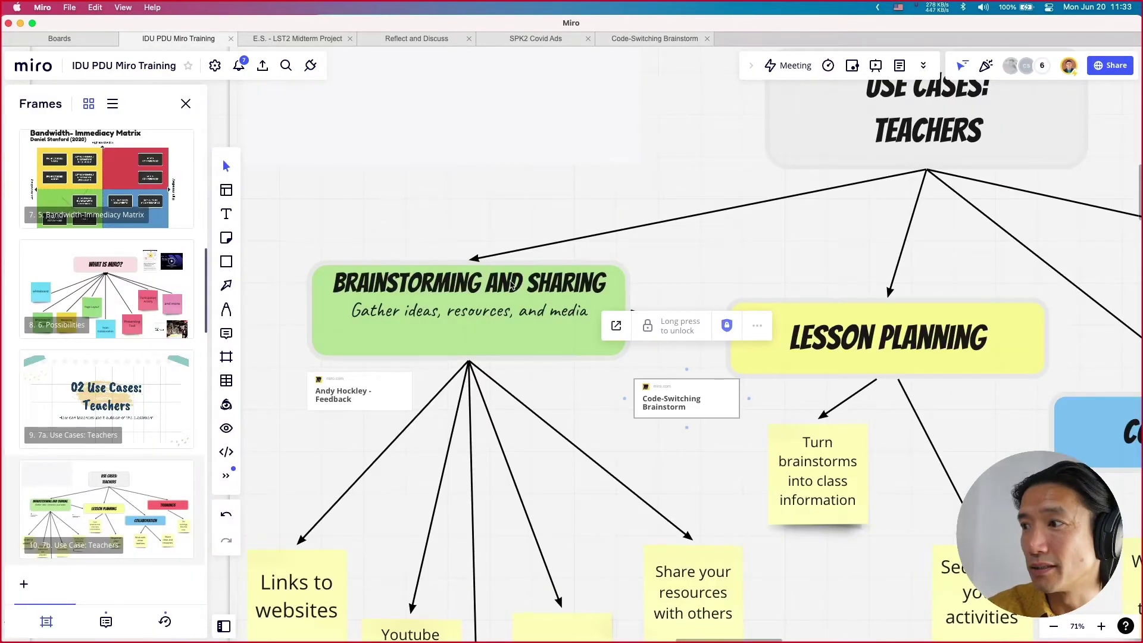
pyautogui.scroll(-3, 510, 285)
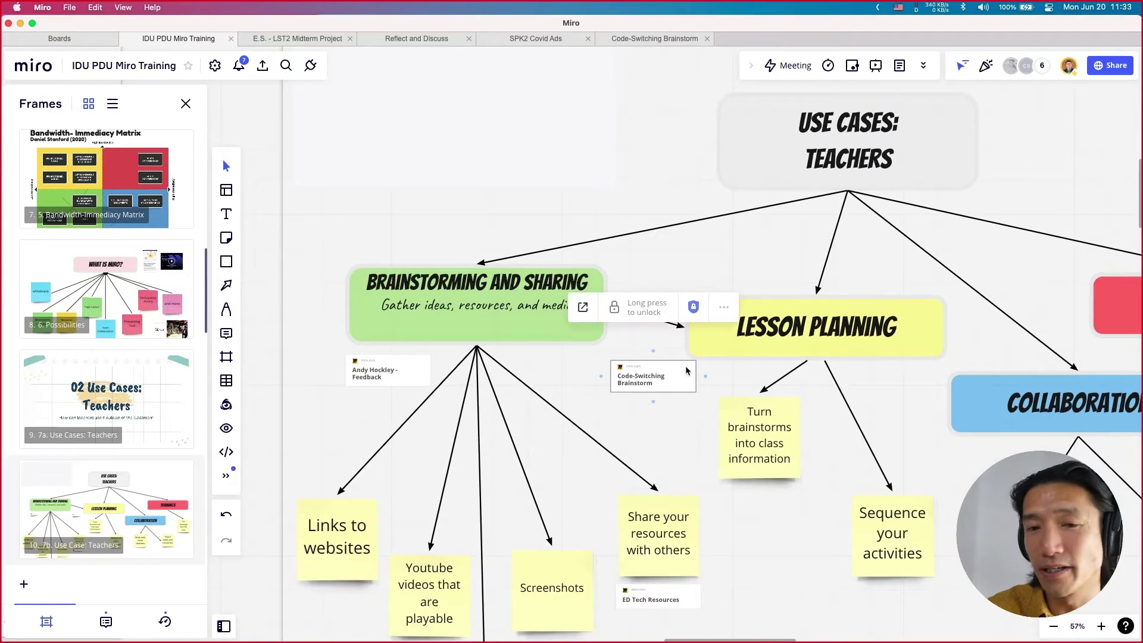
pyautogui.click(638, 39)
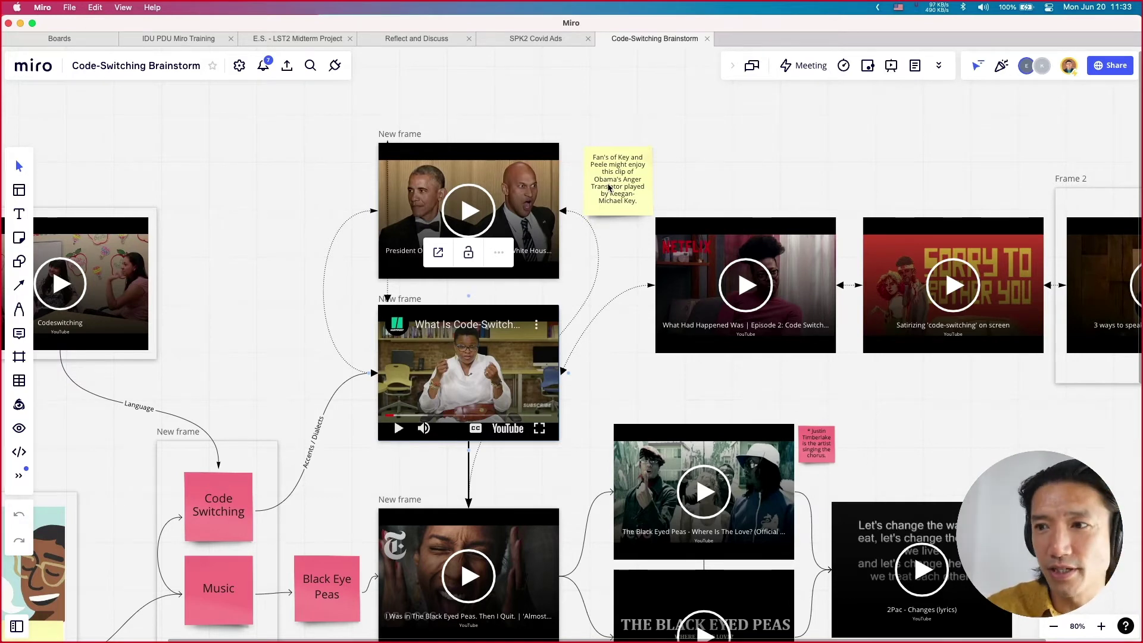
# Zoom out over the Code-Switching Brainstorm board, then return to the IDU PDU Miro Training board
pyautogui.scroll(-3, 590, 327)
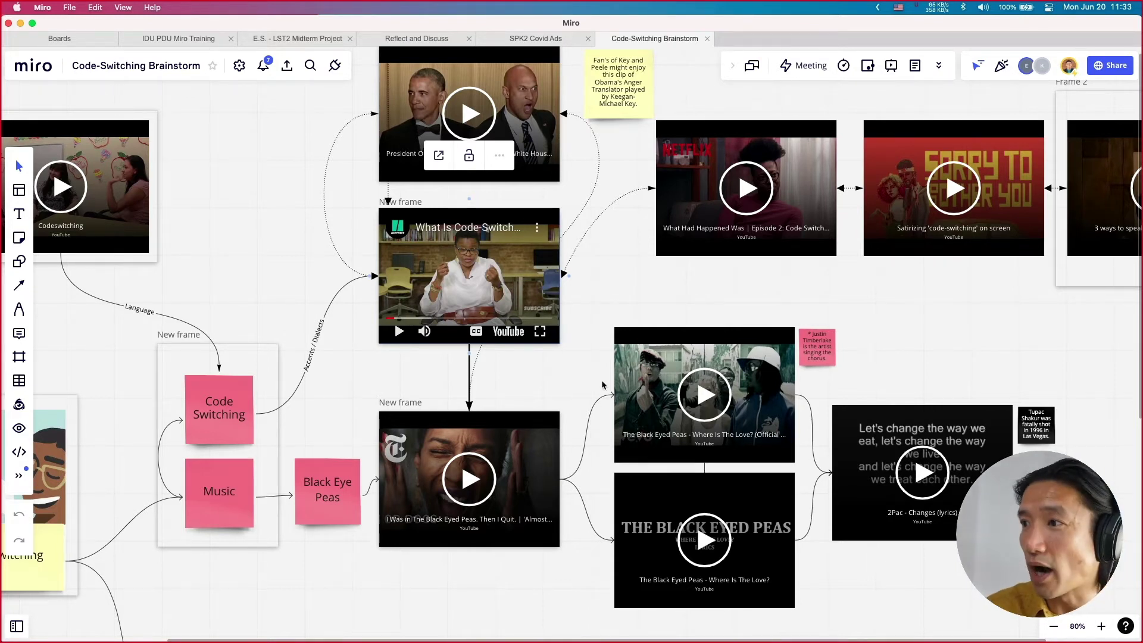
pyautogui.scroll(-5, 577, 361)
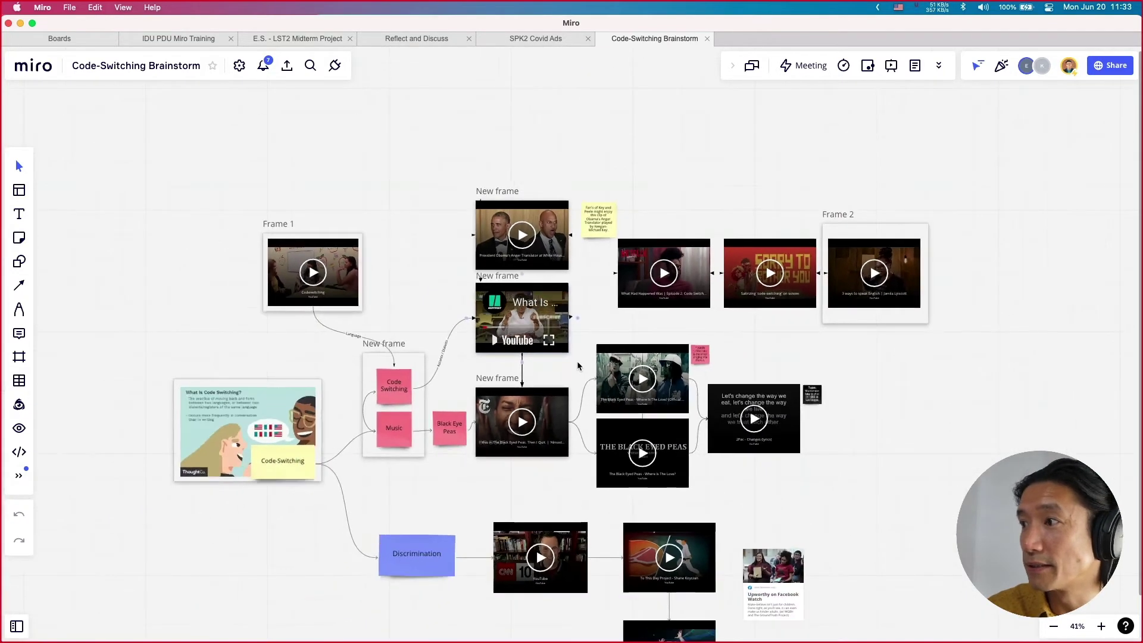
pyautogui.scroll(-2, 572, 393)
pyautogui.scroll(-2, 567, 421)
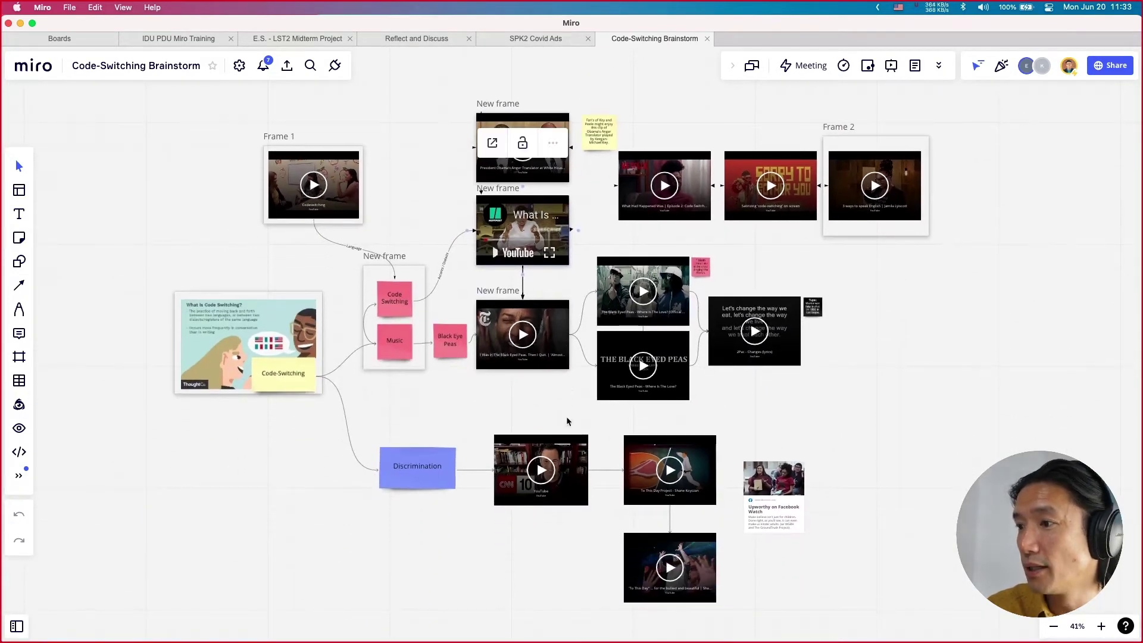
pyautogui.scroll(3, 566, 415)
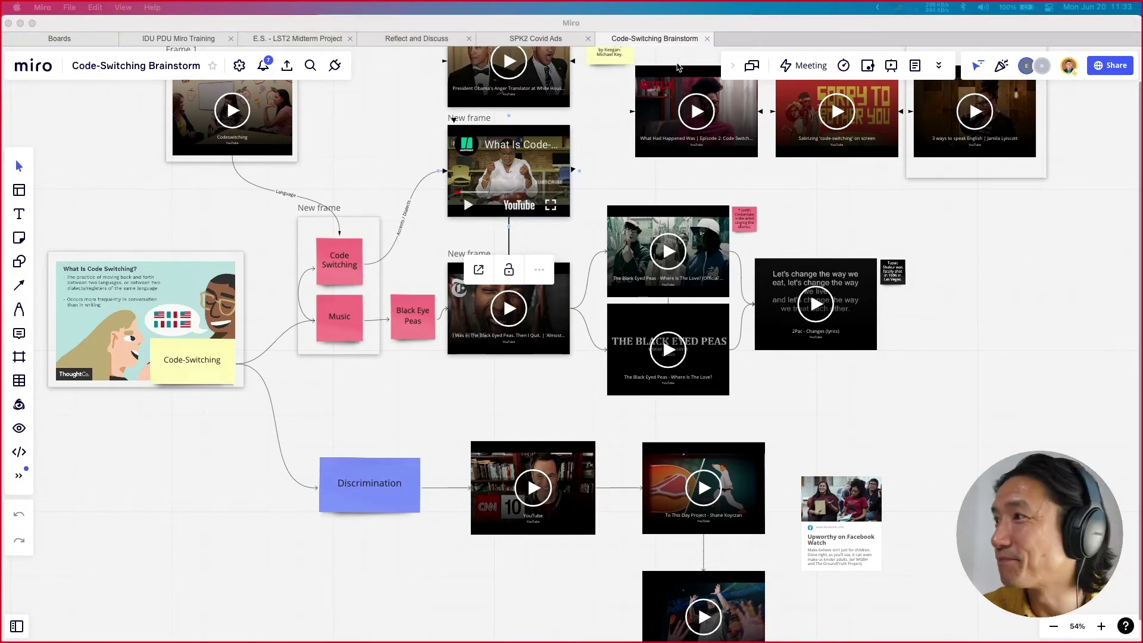
pyautogui.click(156, 38)
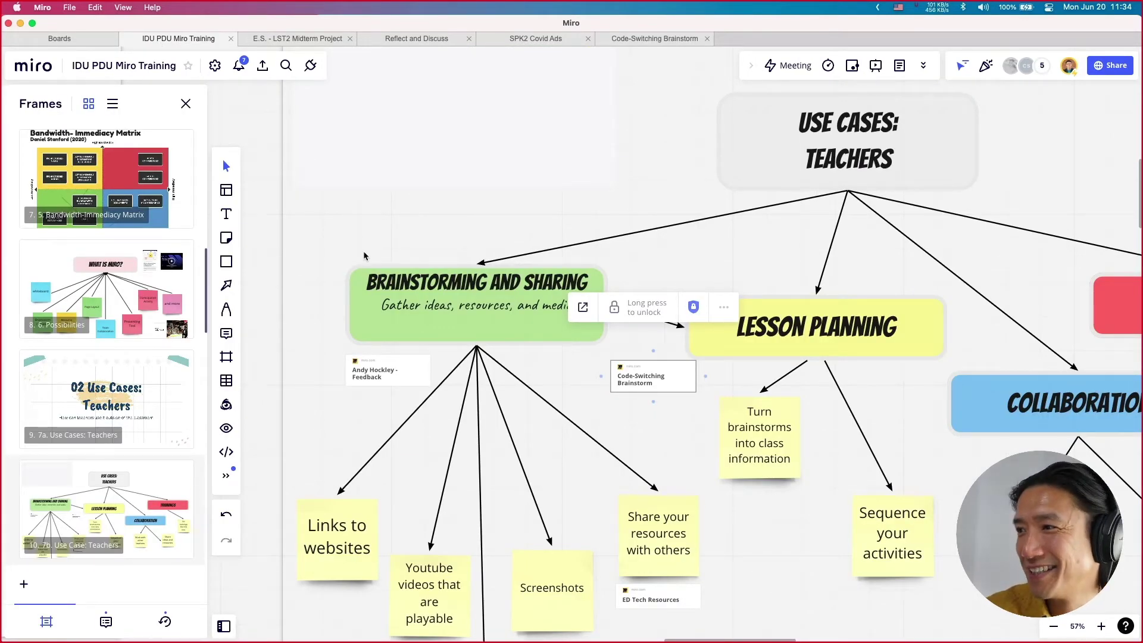
# Select the ED Tech Resources board card and open that board in a new tab
pyautogui.scroll(-3, 441, 297)
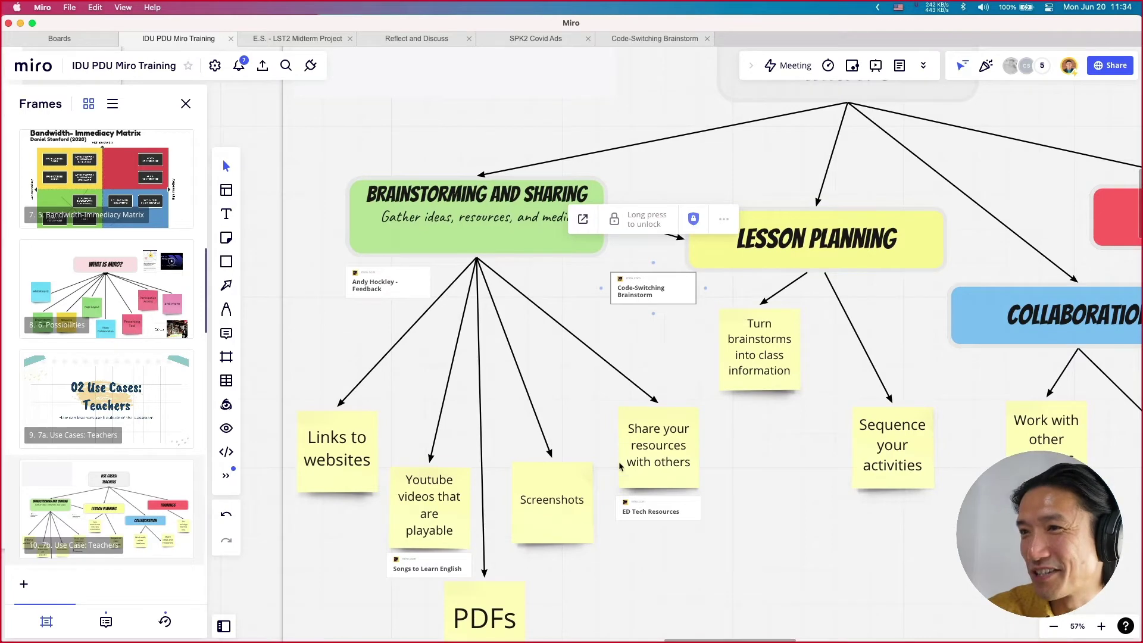
pyautogui.click(678, 516)
pyautogui.click(589, 446)
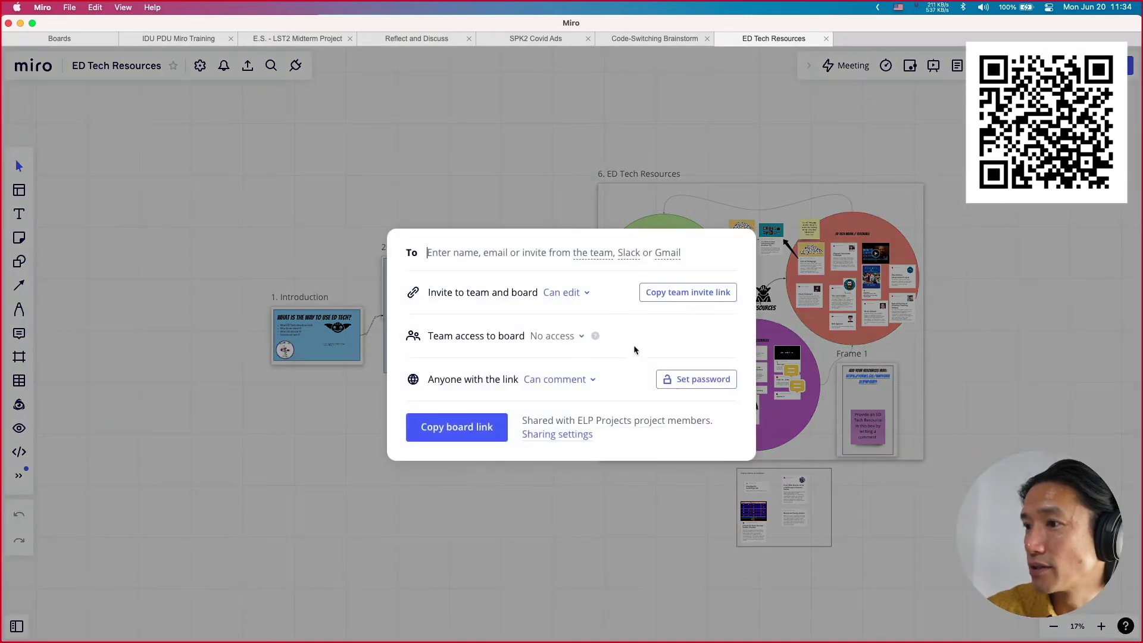
# Copy the ED Tech Resources board link and dismiss the share dialog
pyautogui.click(440, 425)
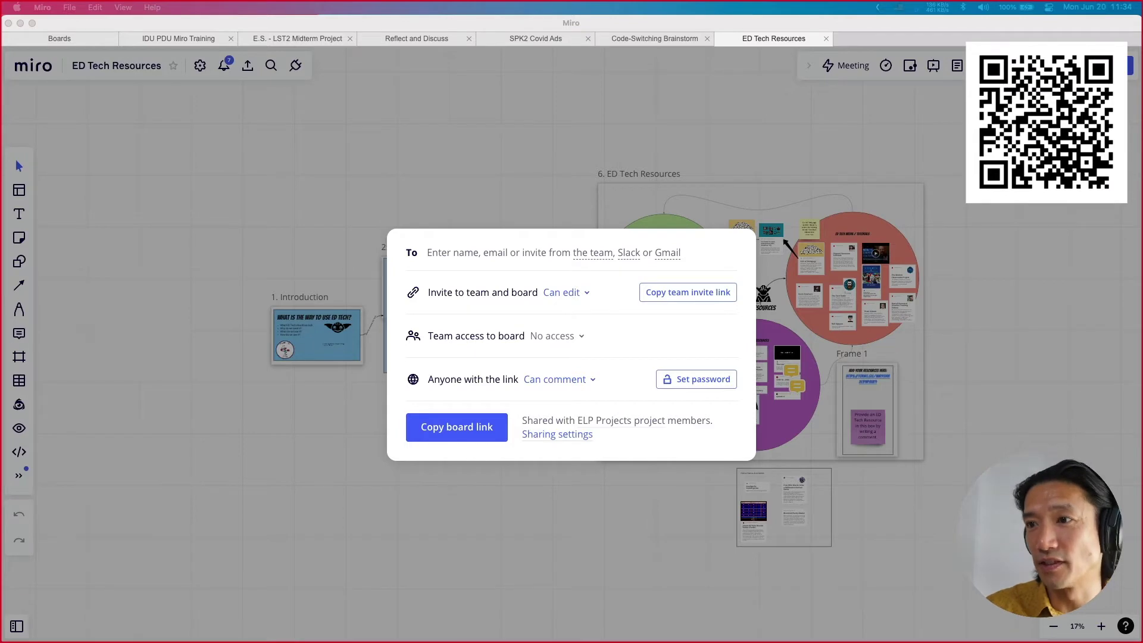
pyautogui.click(278, 198)
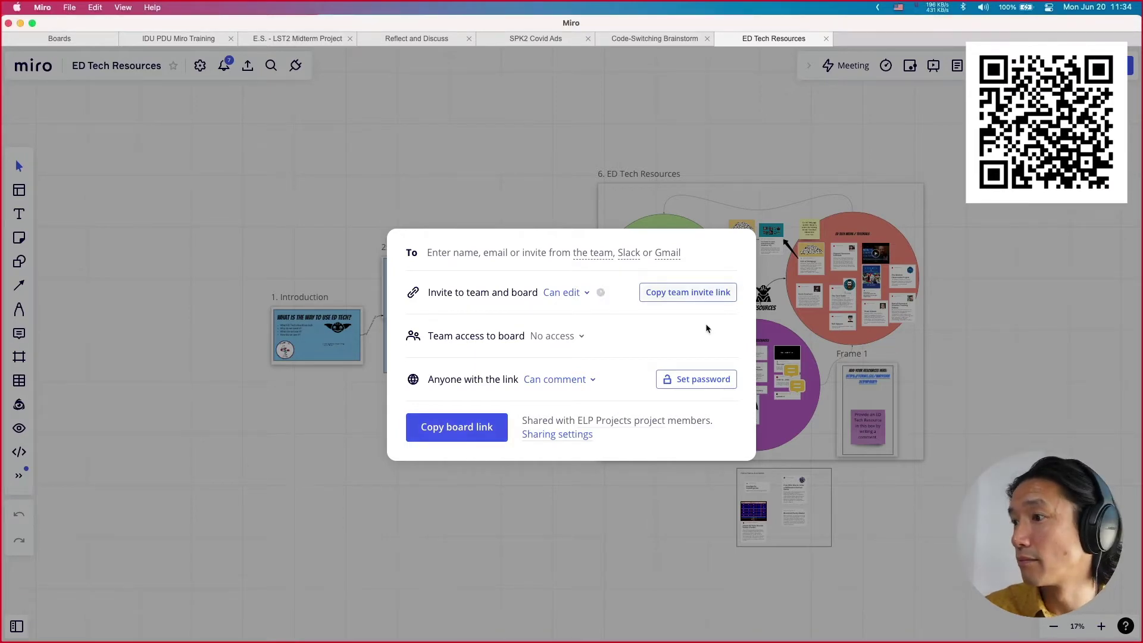
pyautogui.click(559, 110)
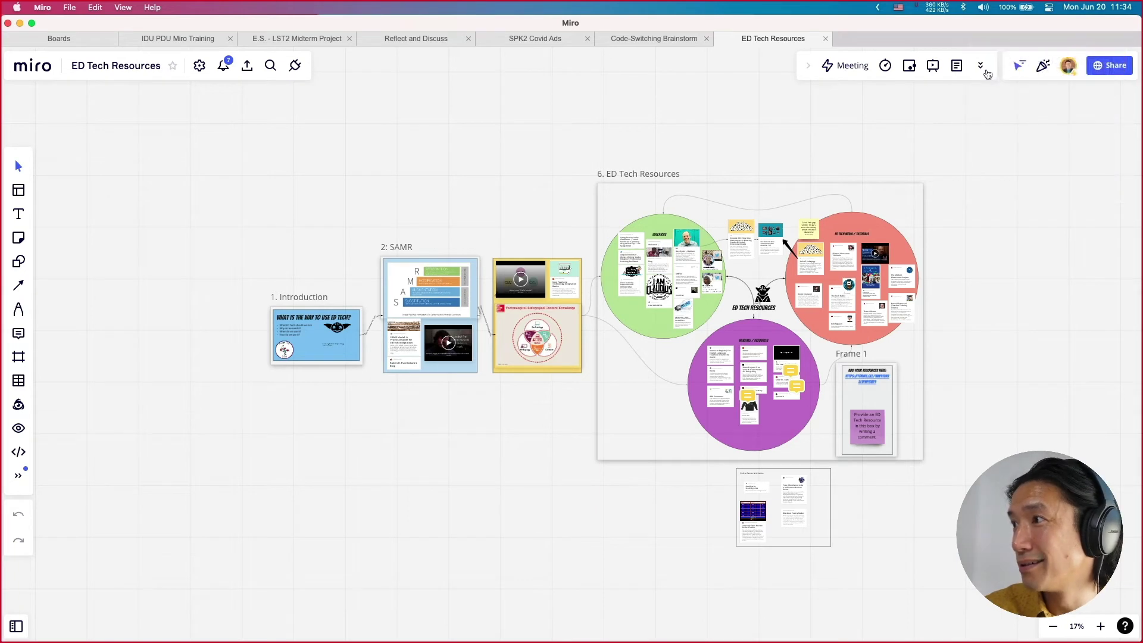
# Paste the ED Tech Resources link into the ED Tech Resources board's Chat
pyautogui.click(983, 70)
pyautogui.click(1014, 126)
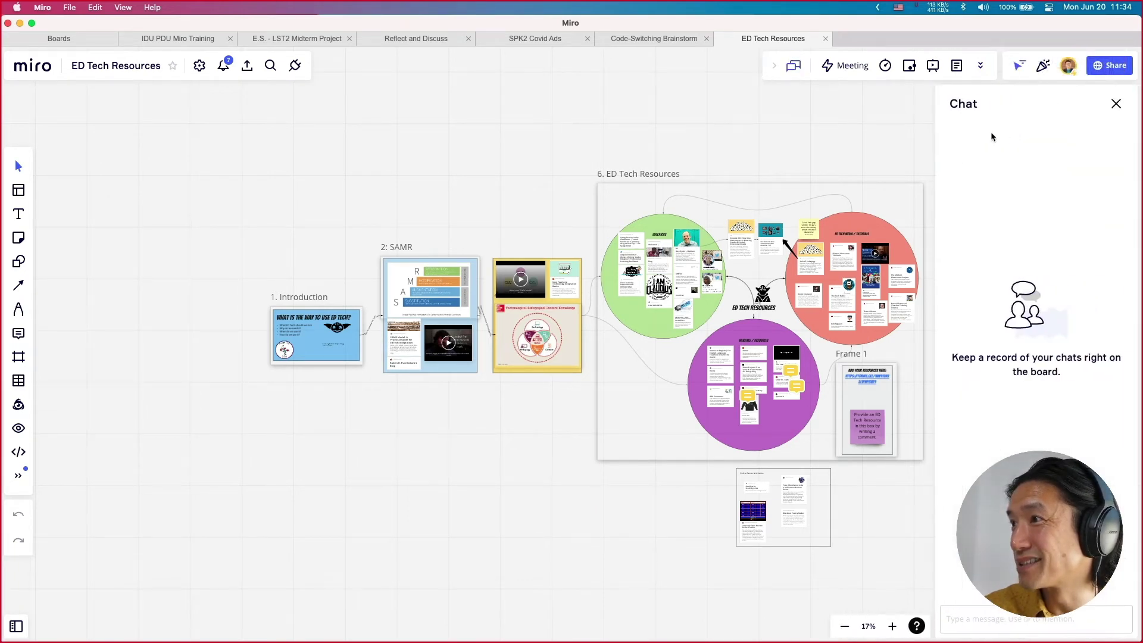
pyautogui.click(966, 620)
pyautogui.press('super+v')
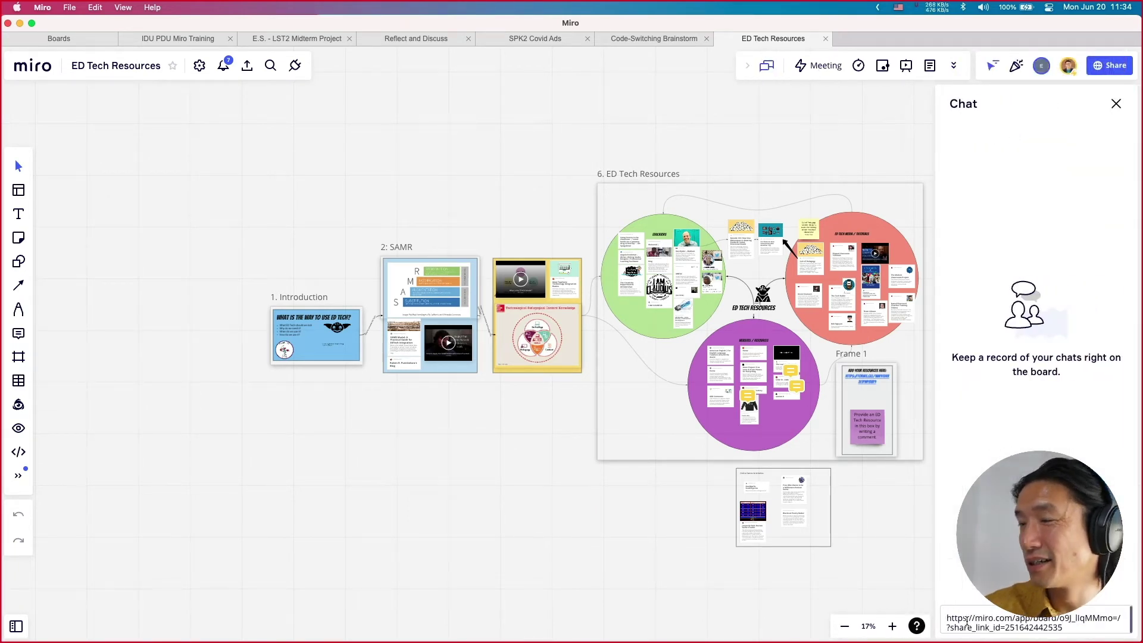
# Post the ED Tech Resources link as a message in the IDU PDU Miro Training board's Chat
pyautogui.click(173, 38)
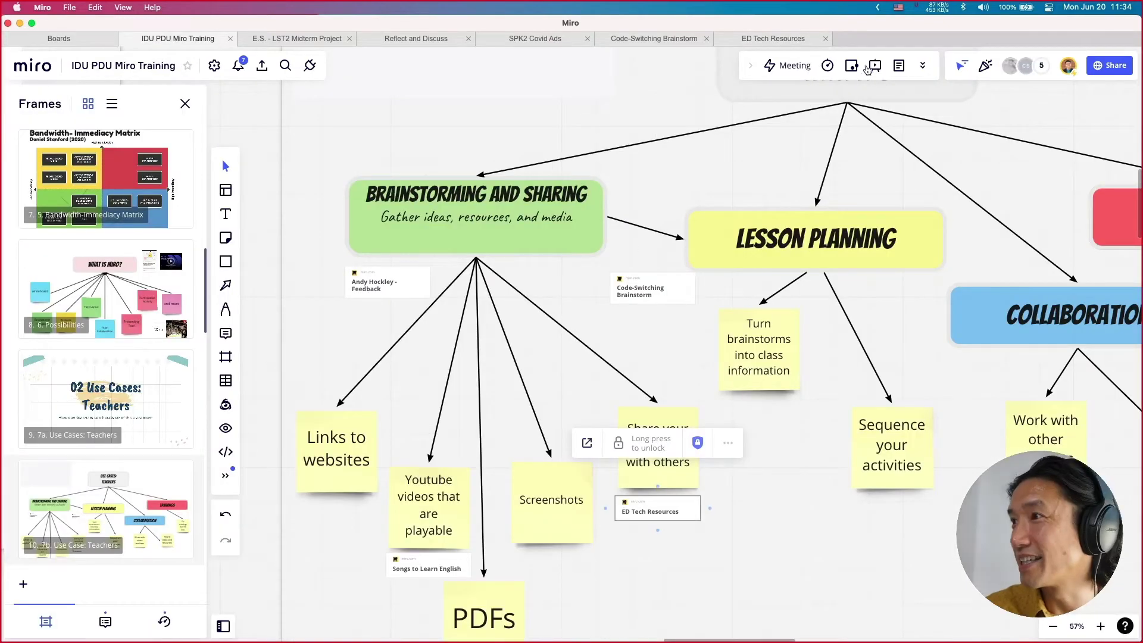
pyautogui.click(919, 70)
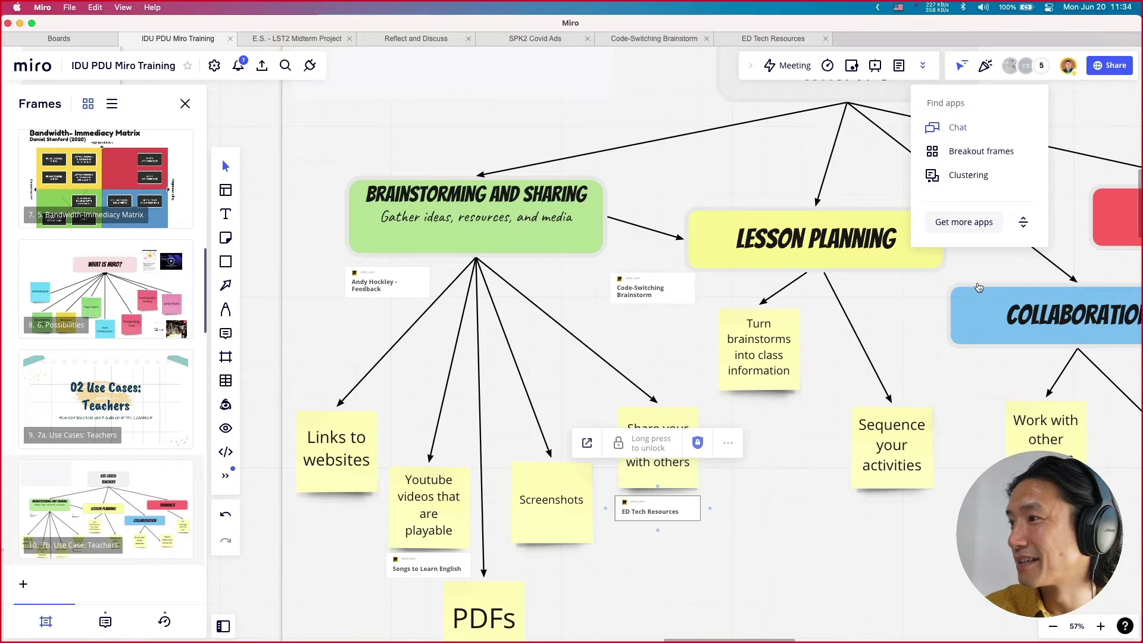
pyautogui.click(947, 127)
pyautogui.press('super+v')
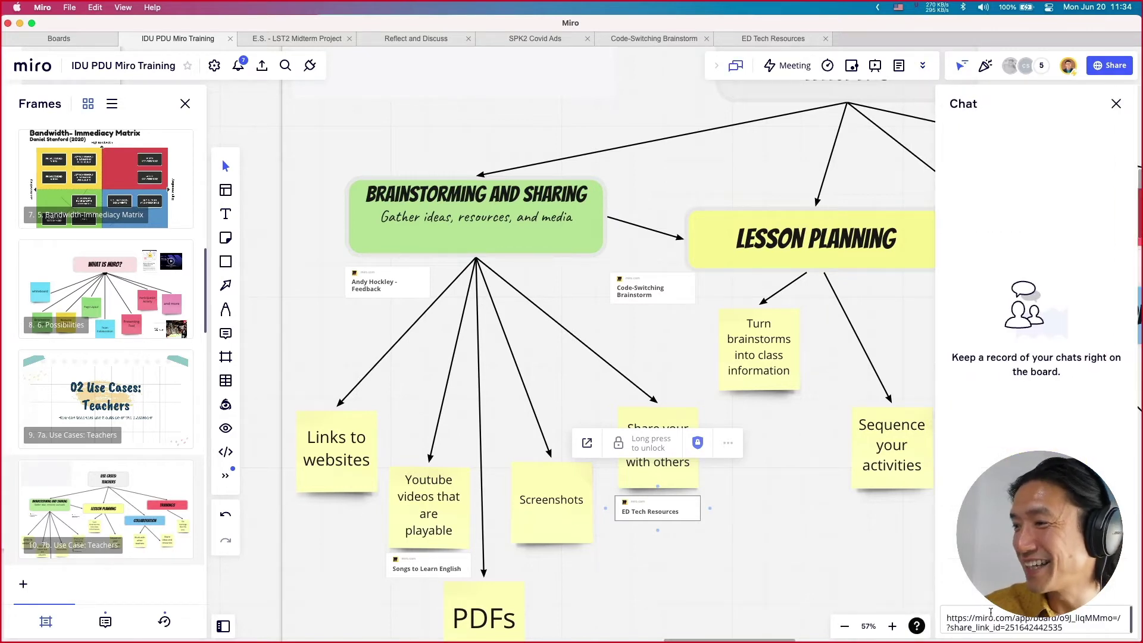
pyautogui.press('Return')
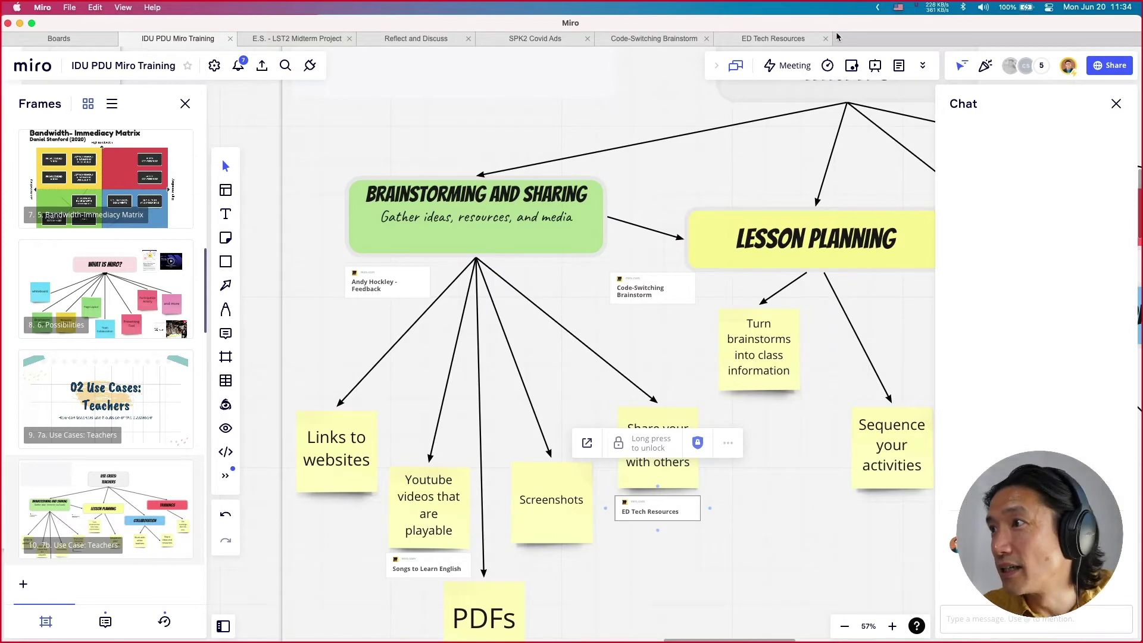
pyautogui.click(804, 42)
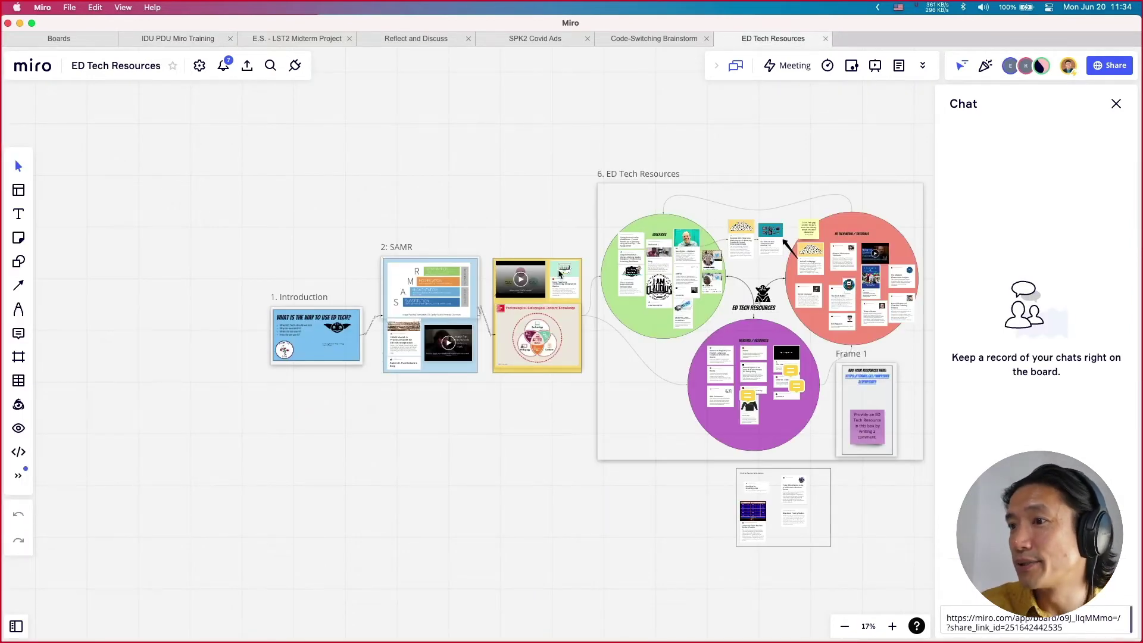
pyautogui.scroll(5, 347, 322)
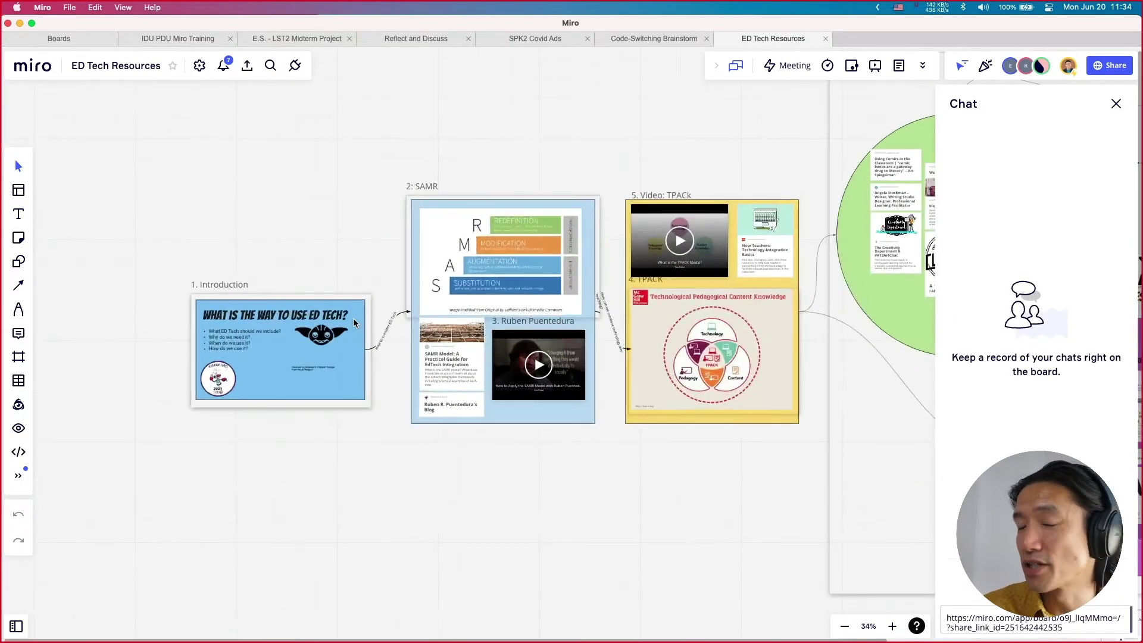
pyautogui.hscroll(5, 394, 326)
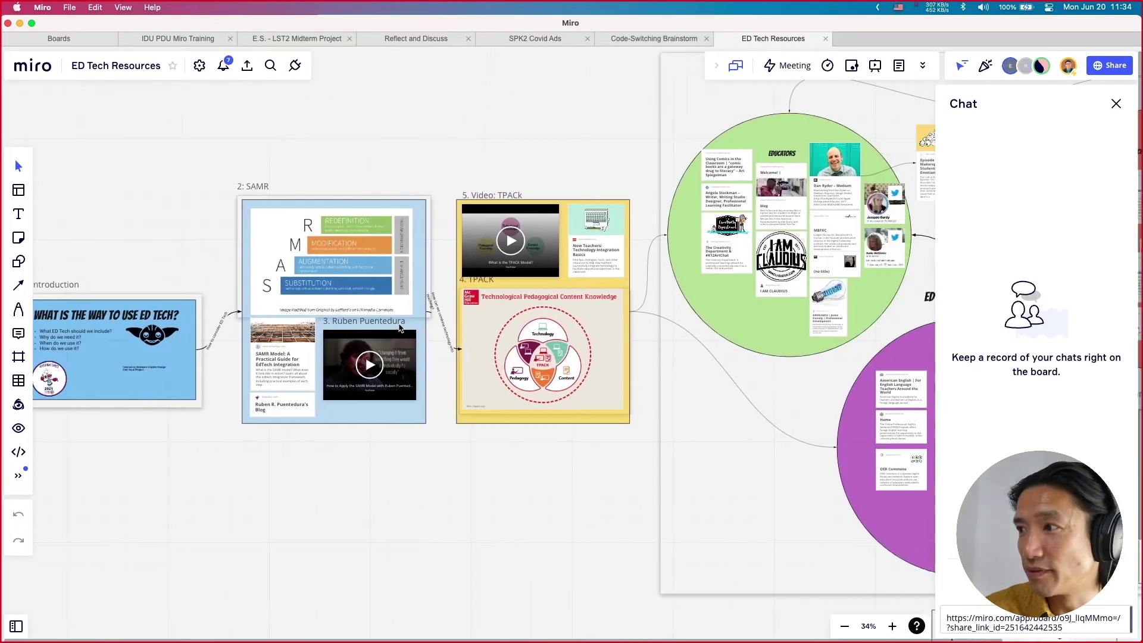
pyautogui.hscroll(5, 398, 323)
pyautogui.scroll(3, 398, 322)
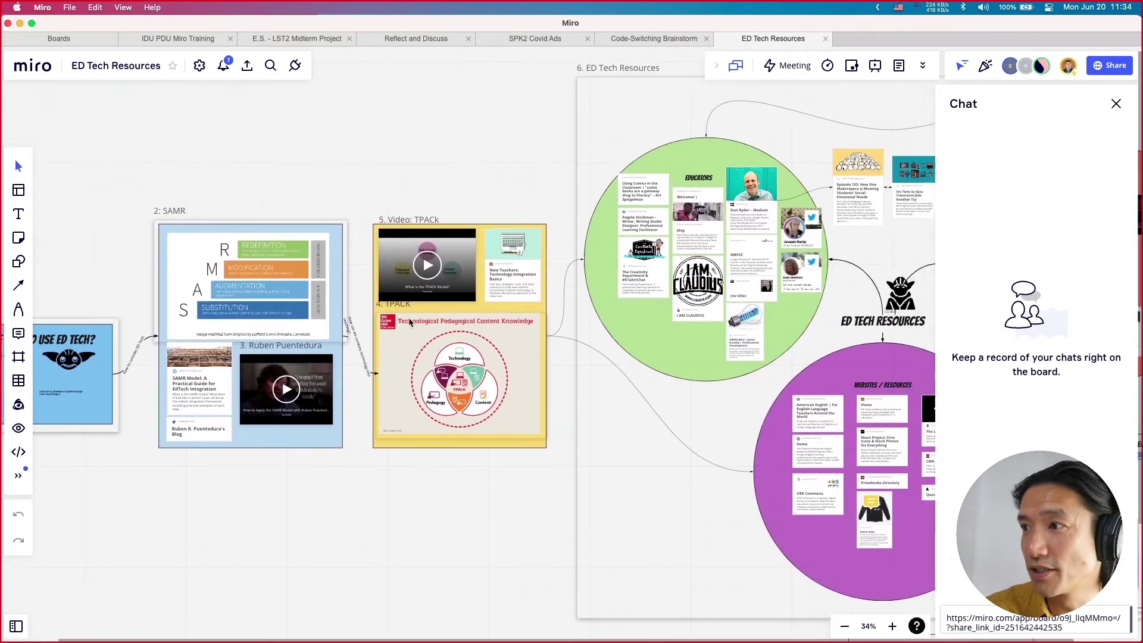
pyautogui.hscroll(5, 477, 317)
pyautogui.scroll(5, 397, 329)
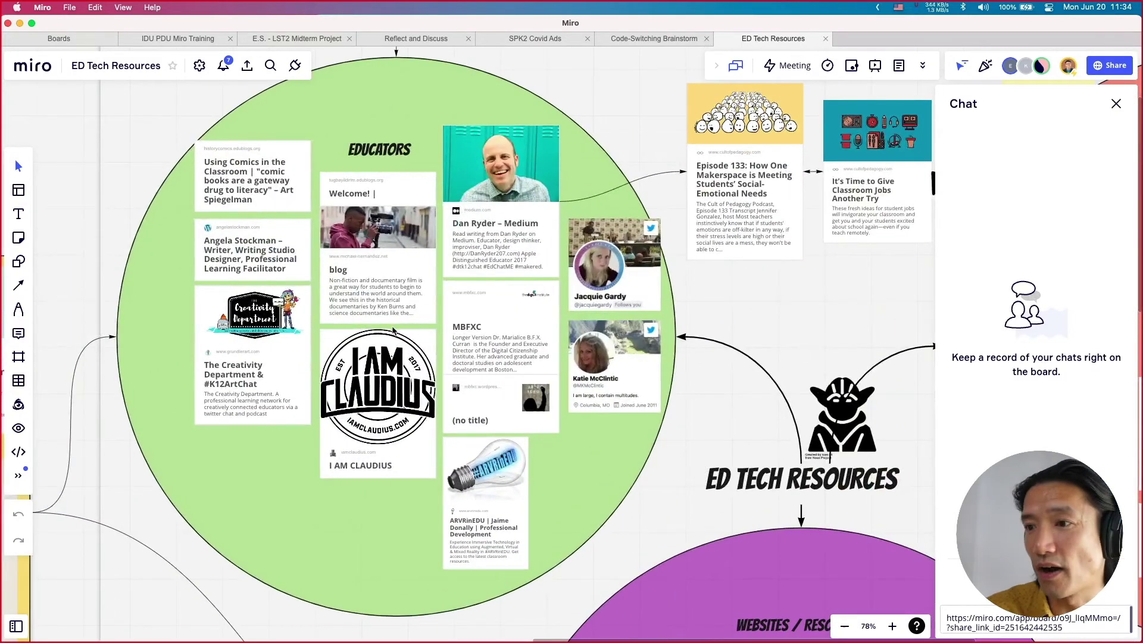
pyautogui.hscroll(10, 393, 331)
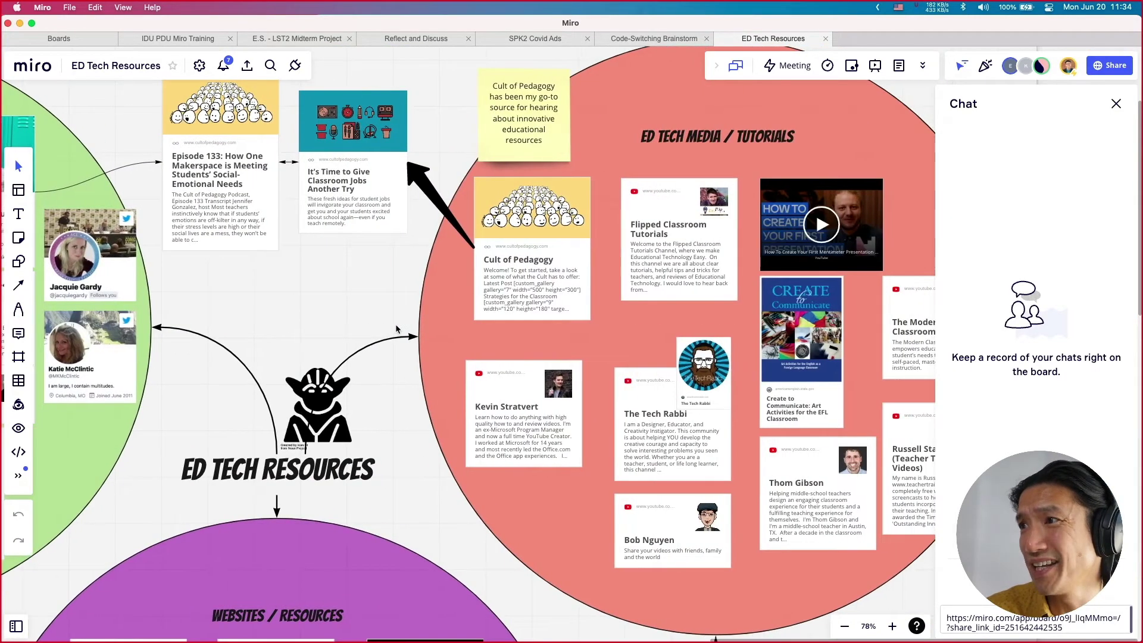
pyautogui.hscroll(5, 396, 328)
pyautogui.scroll(-2, 396, 328)
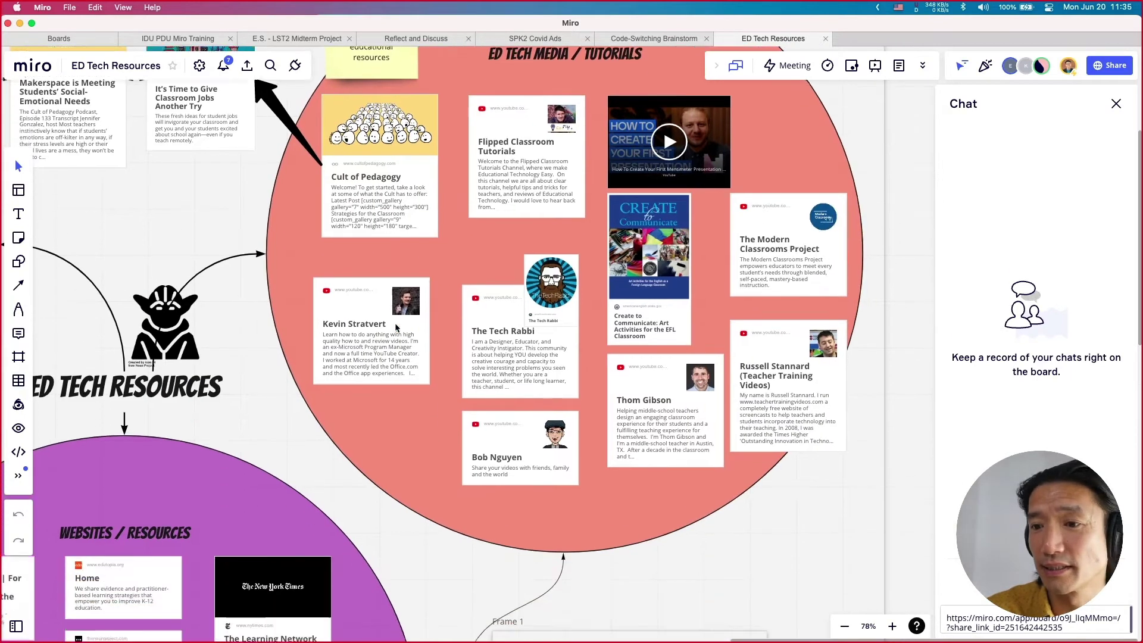
pyautogui.hscroll(-4, 396, 327)
pyautogui.scroll(-6, 396, 327)
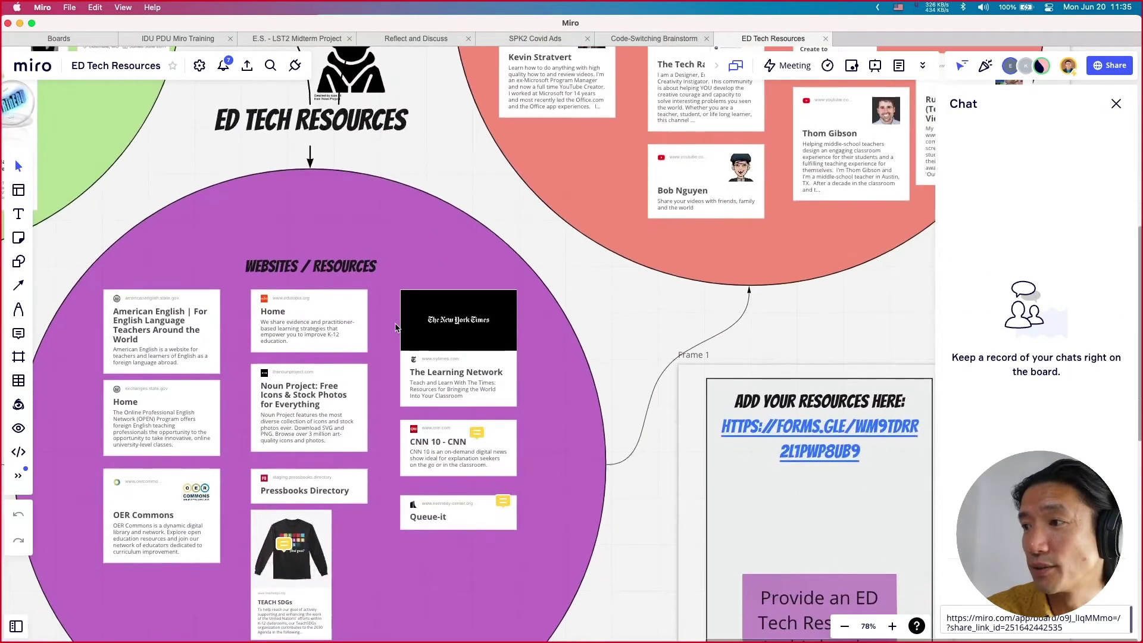
pyautogui.scroll(-2, 396, 327)
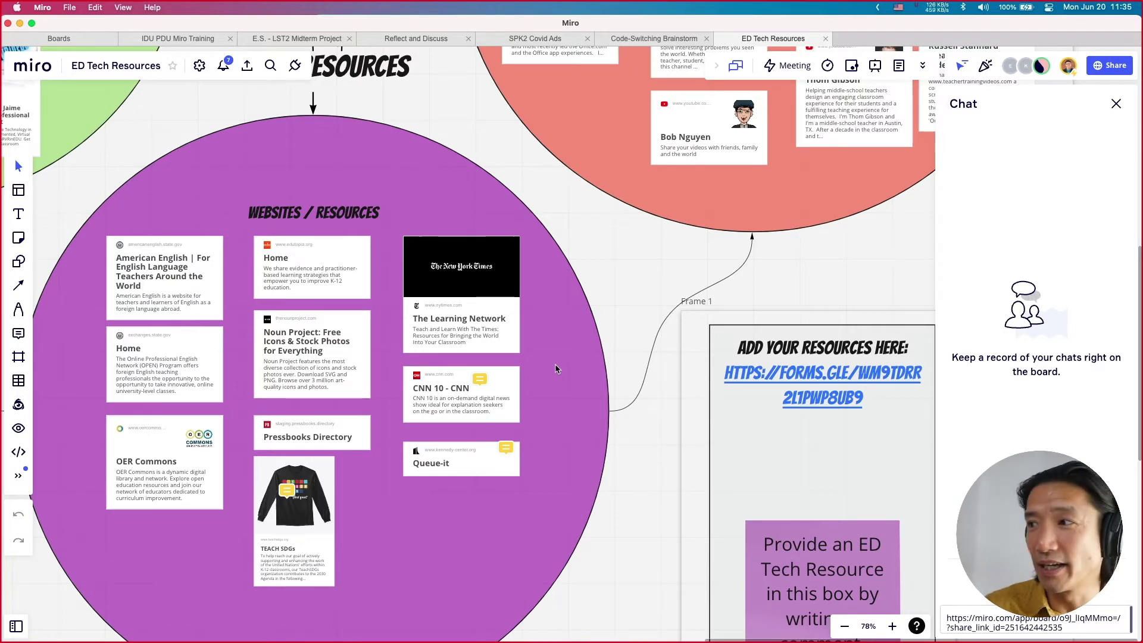
pyautogui.click(1117, 103)
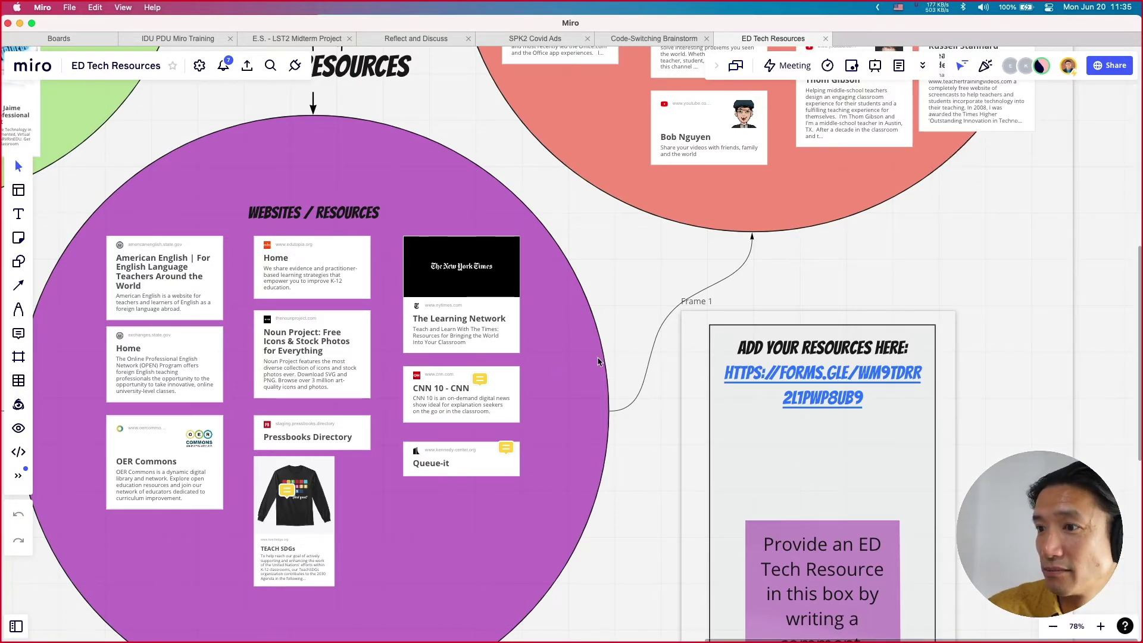
pyautogui.scroll(-3, 598, 361)
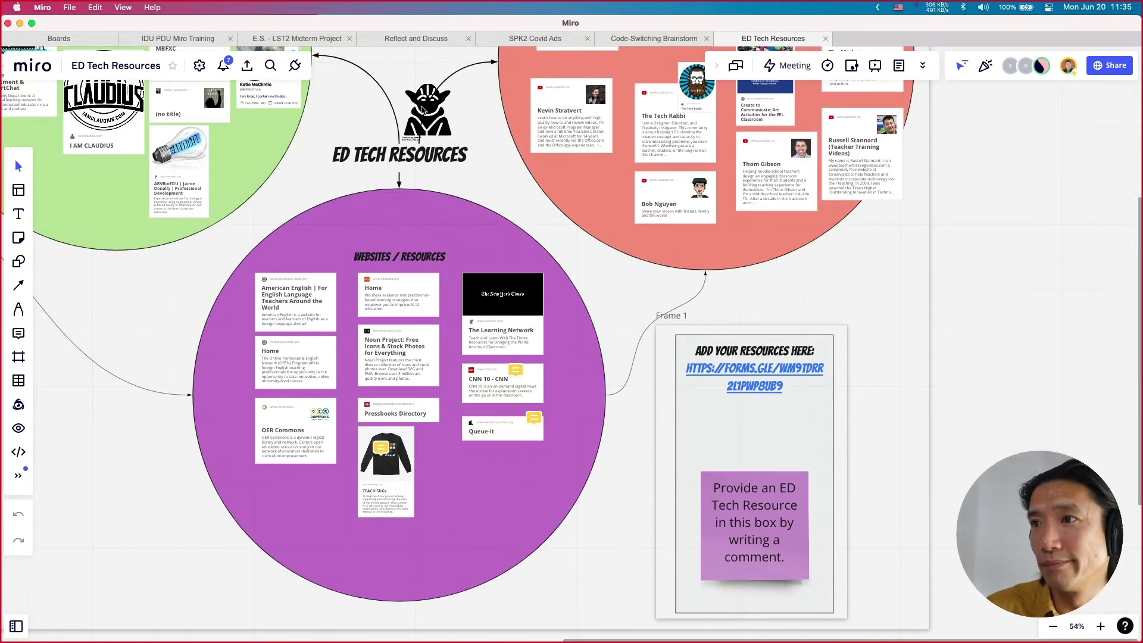
pyautogui.press('super+a')
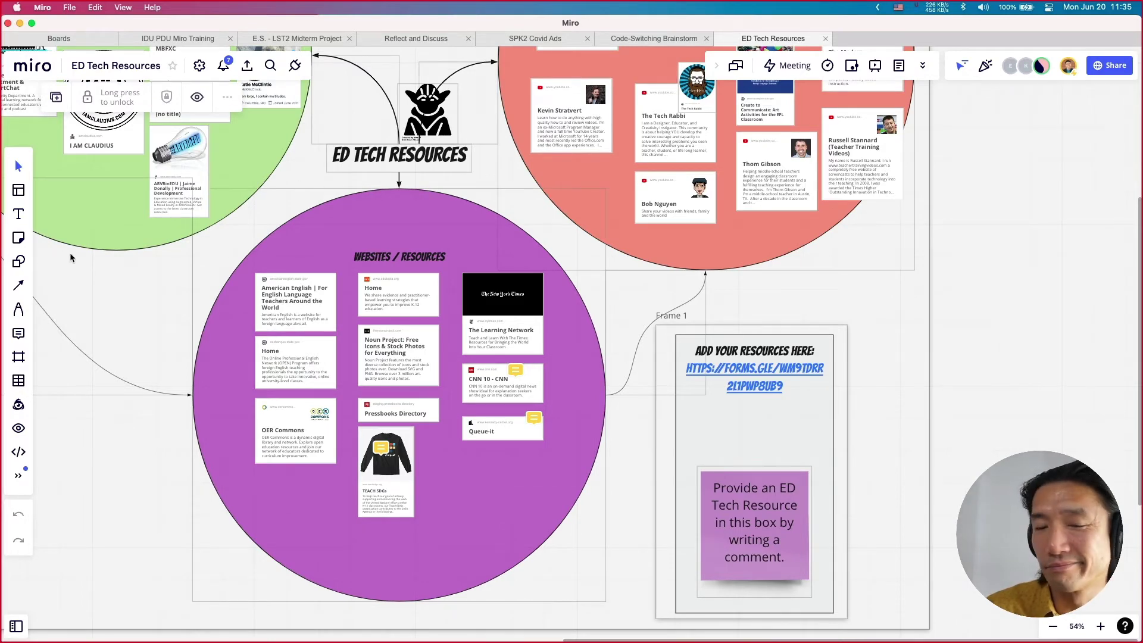
pyautogui.click(178, 38)
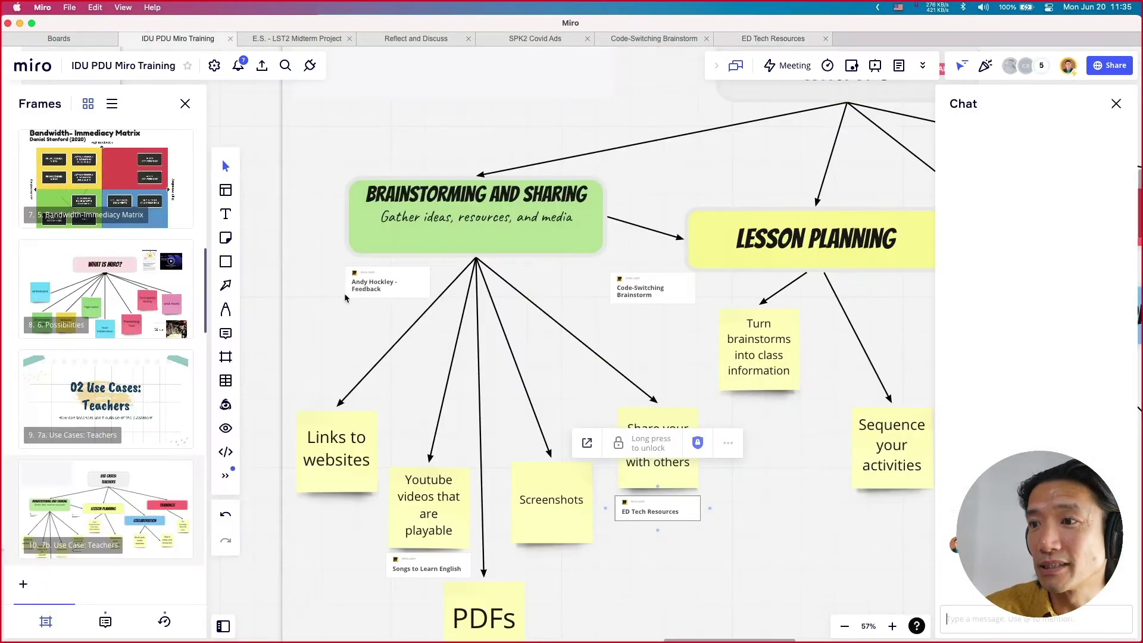
# Select the Songs to Learn English link card and open its board
pyautogui.click(632, 229)
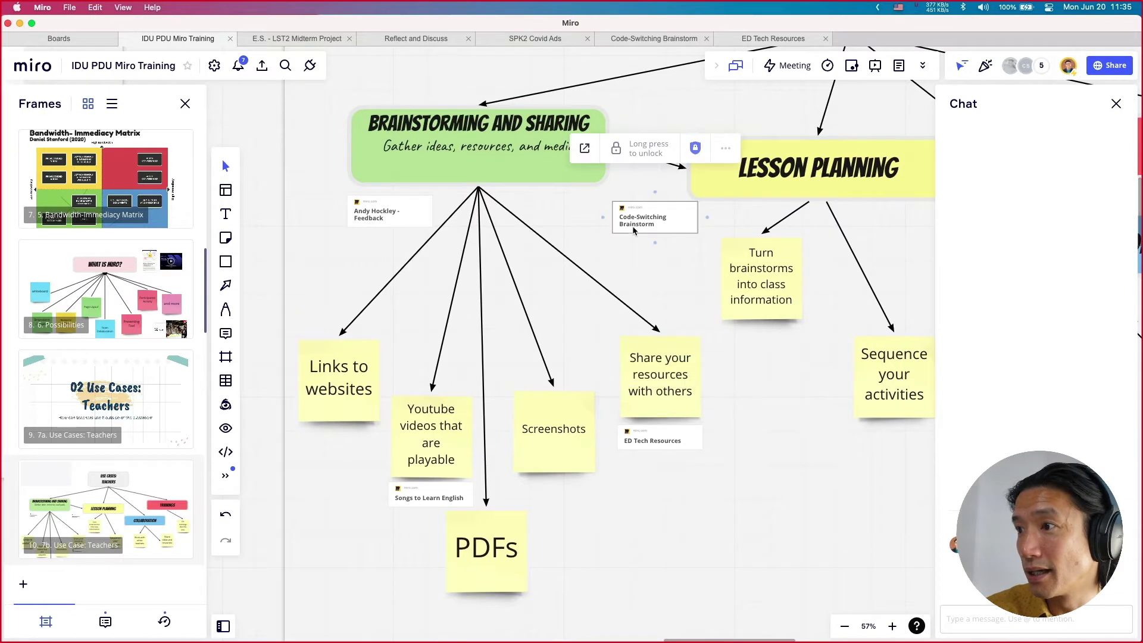
pyautogui.click(436, 499)
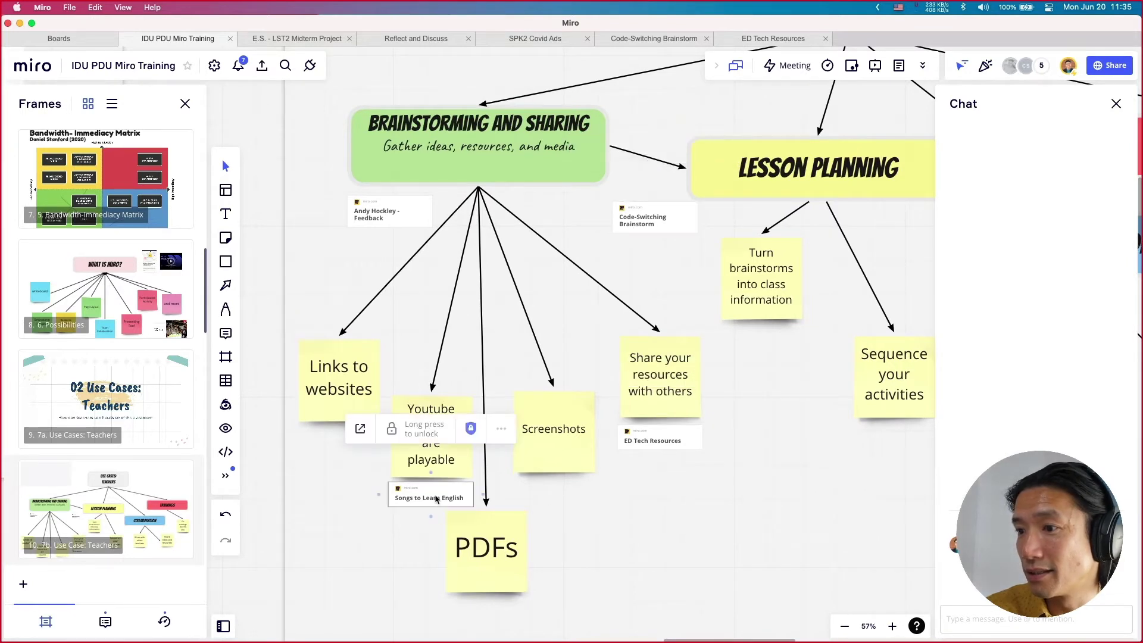
pyautogui.click(361, 430)
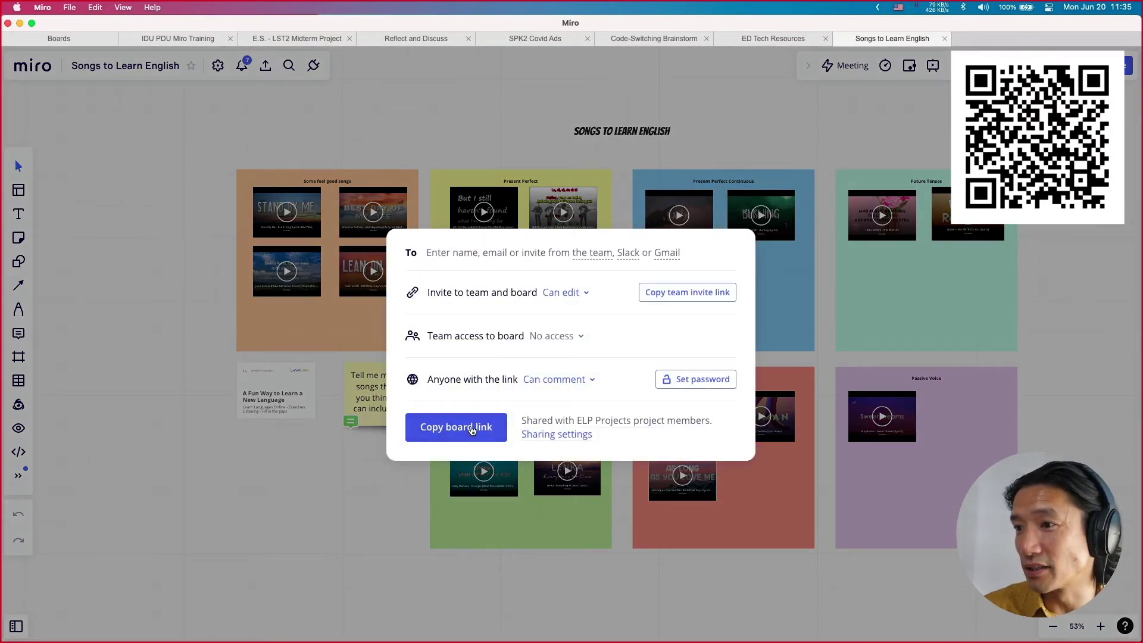
# Copy the Songs to Learn English link, return to IDU PDU Miro Training, and select the feedback board card
pyautogui.click(471, 432)
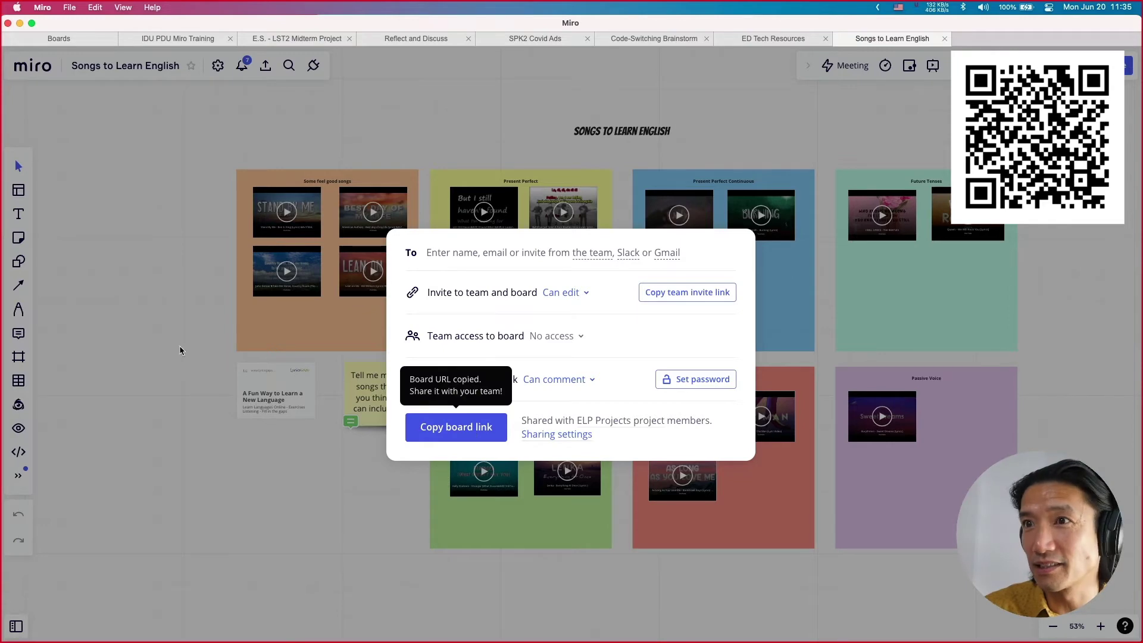
pyautogui.click(364, 158)
pyautogui.click(178, 39)
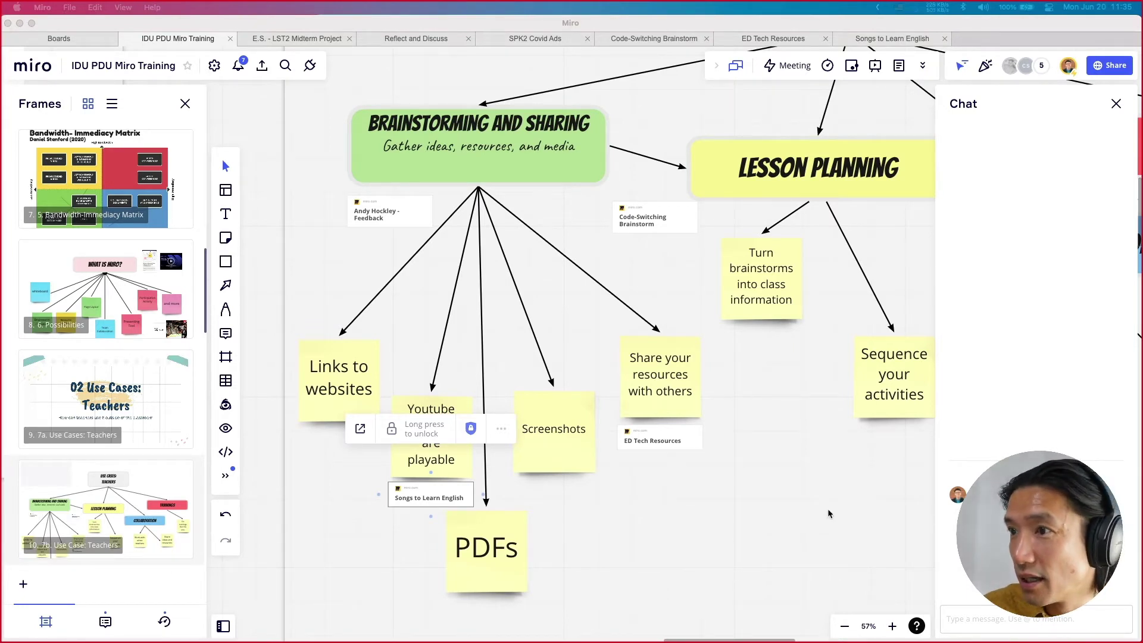
pyautogui.click(388, 217)
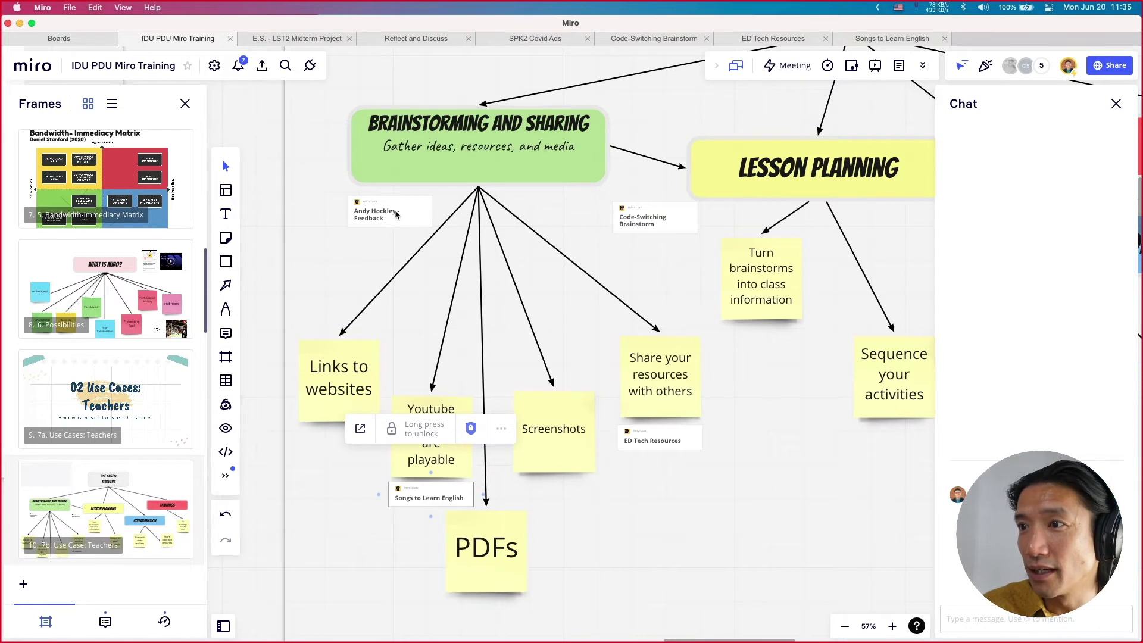
pyautogui.click(397, 214)
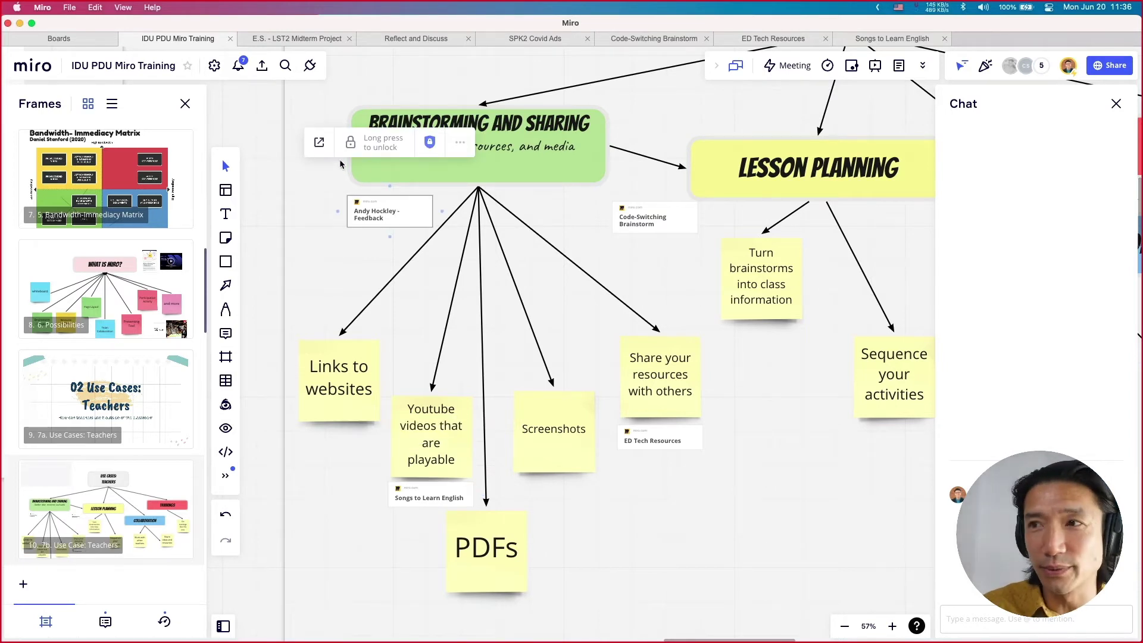
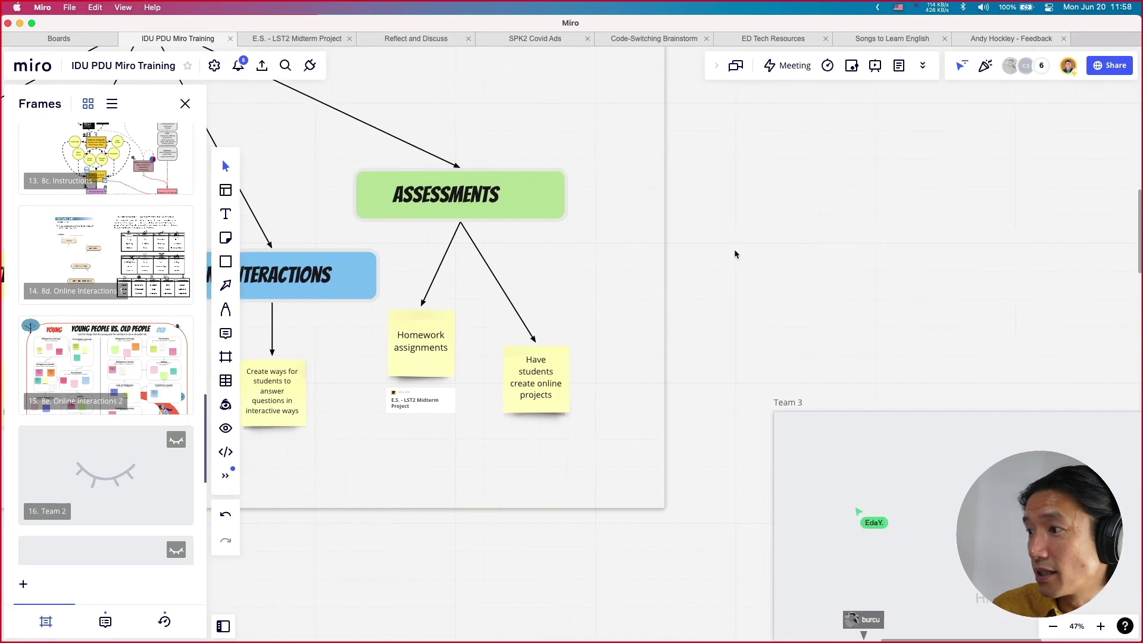
# Zoom out to 28%, nudge the hidden 10. Feedback frame, and select the hidden Team 2 frame
pyautogui.scroll(-4, 774, 286)
pyautogui.scroll(-5, 778, 302)
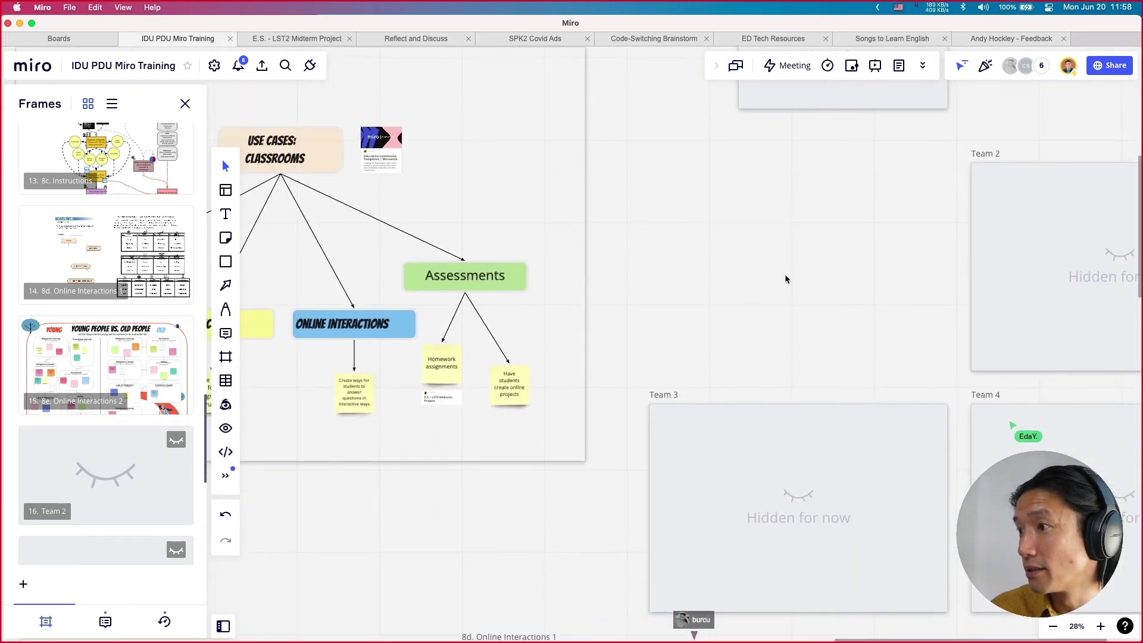
pyautogui.scroll(3, 839, 137)
pyautogui.click(825, 213)
pyautogui.moveTo(780, 221)
pyautogui.mouseDown()
pyautogui.moveTo(741, 256)
pyautogui.moveTo(706, 423)
pyautogui.moveTo(704, 398)
pyautogui.moveTo(775, 254)
pyautogui.moveTo(775, 221)
pyautogui.mouseUp()
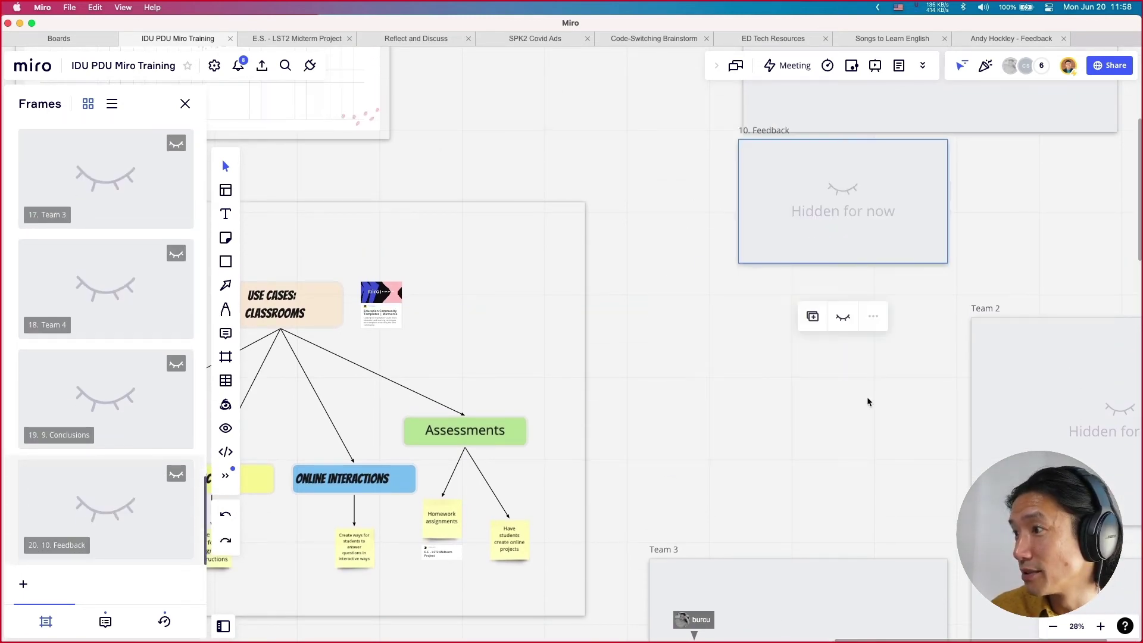
pyautogui.hscroll(6, 845, 391)
pyautogui.click(845, 391)
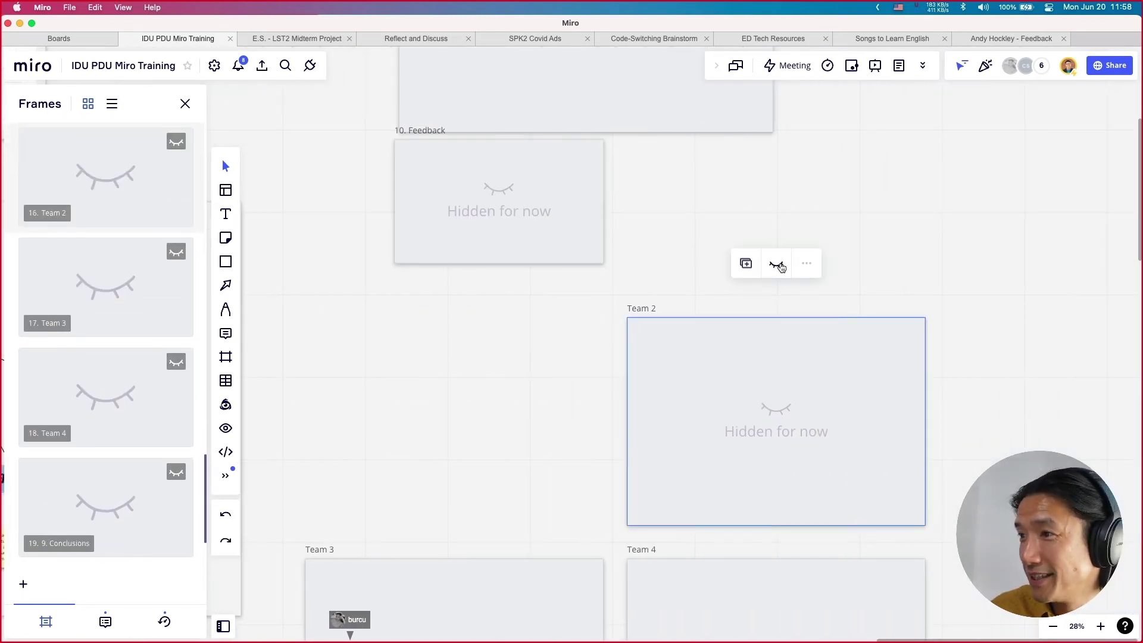
# Unhide and lock Team 2, read its Online Collaboration Assessment instructions, then jump to another hidden frame
pyautogui.click(776, 263)
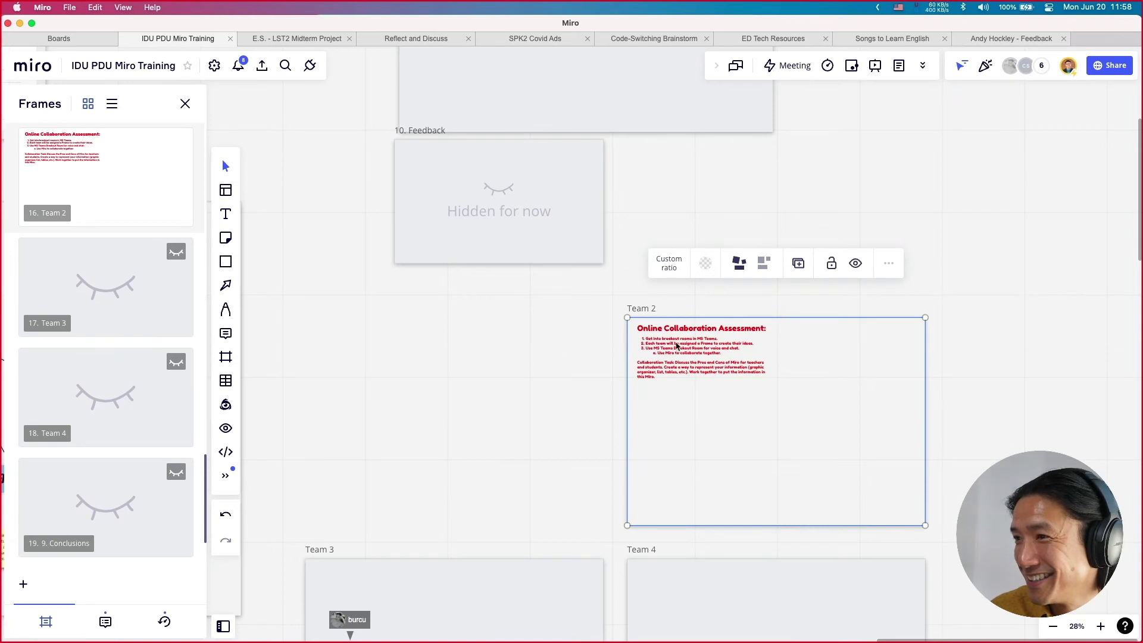
pyautogui.click(830, 264)
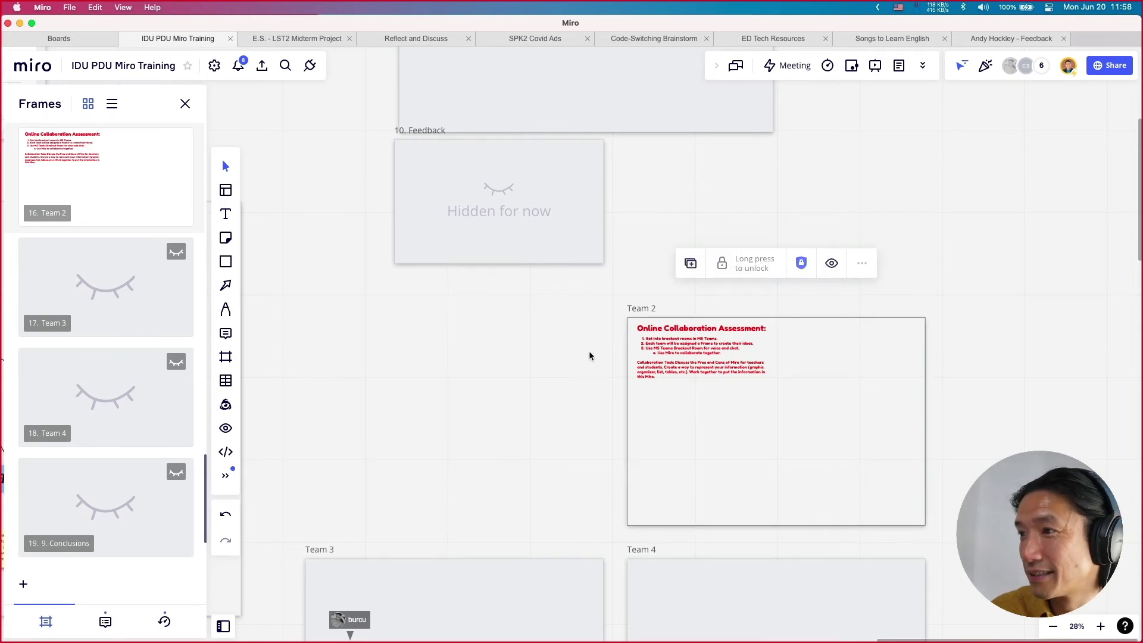
pyautogui.scroll(10, 588, 356)
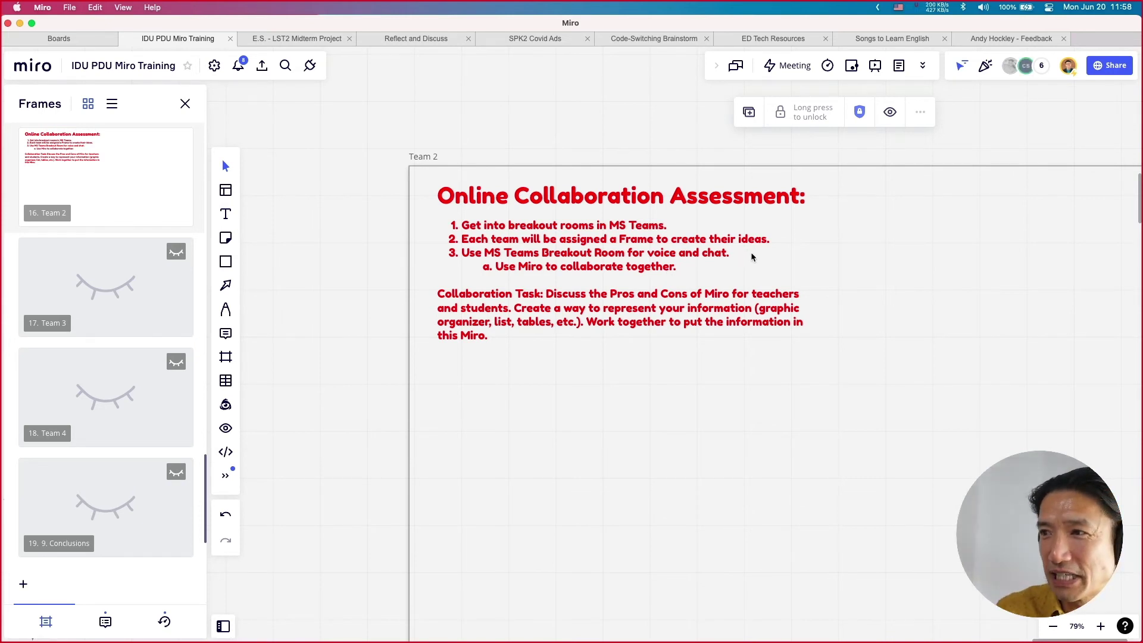
pyautogui.hscroll(5, 750, 251)
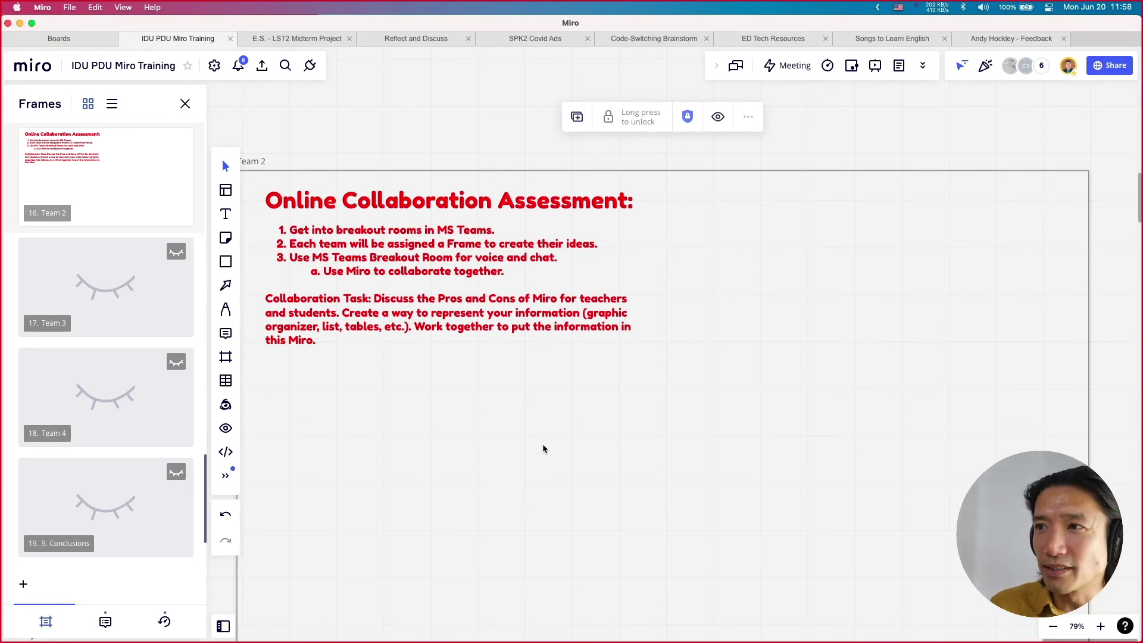
pyautogui.scroll(-2, 110, 490)
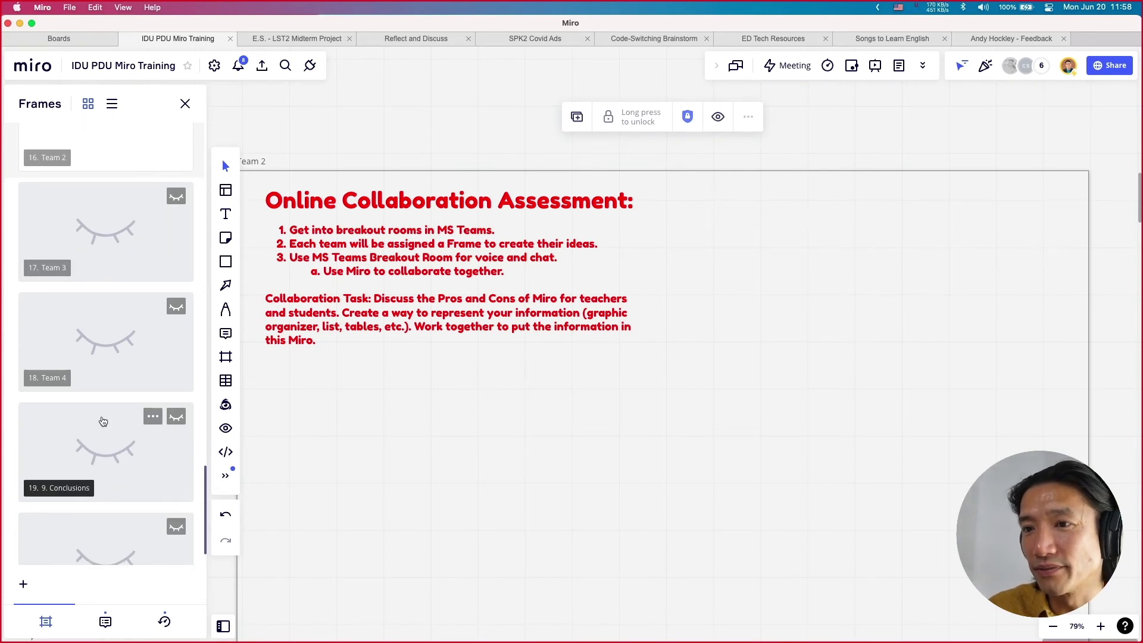
pyautogui.click(132, 381)
# Unhide the 9. Conclusions frame to reveal '04 Conclusion' and 'Any questions?'
pyautogui.scroll(-1, 113, 423)
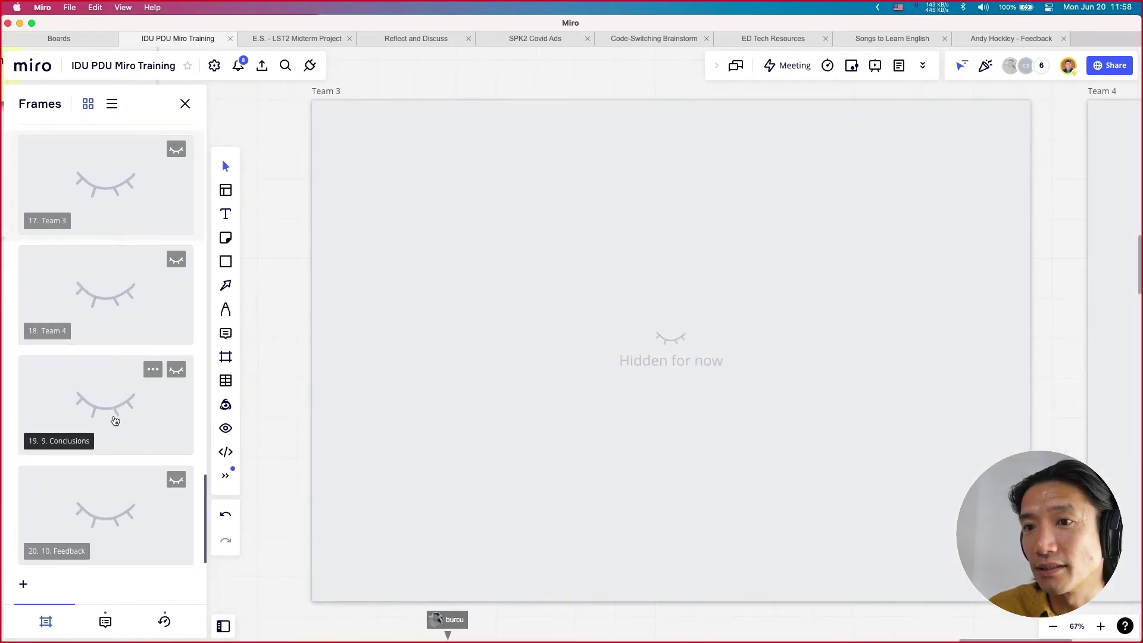
pyautogui.click(157, 444)
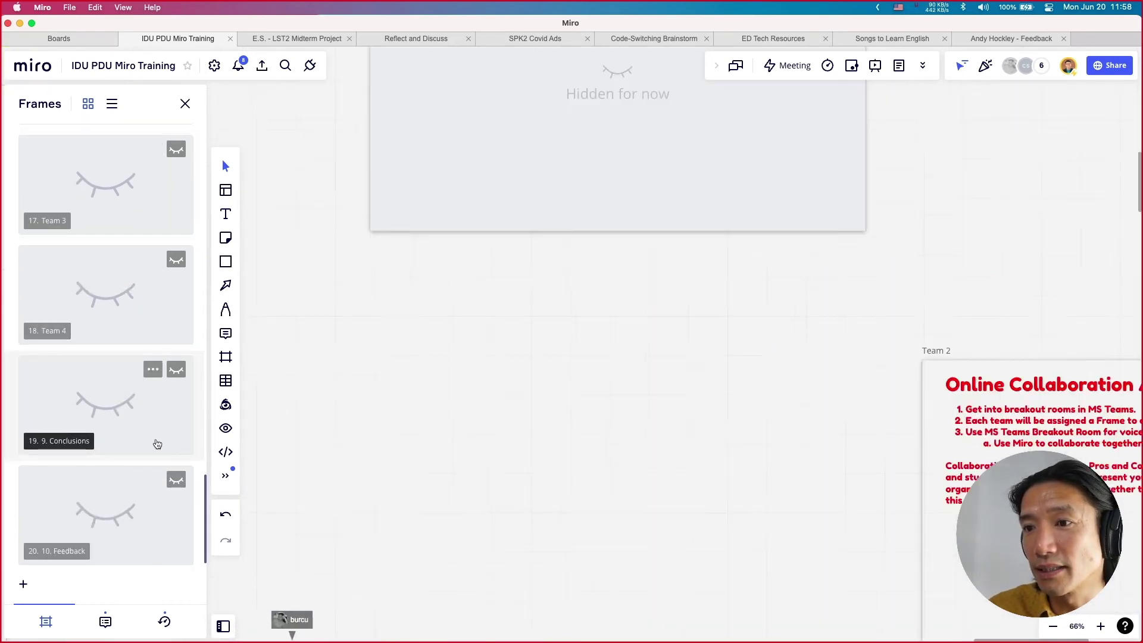
pyautogui.click(725, 145)
pyautogui.click(691, 102)
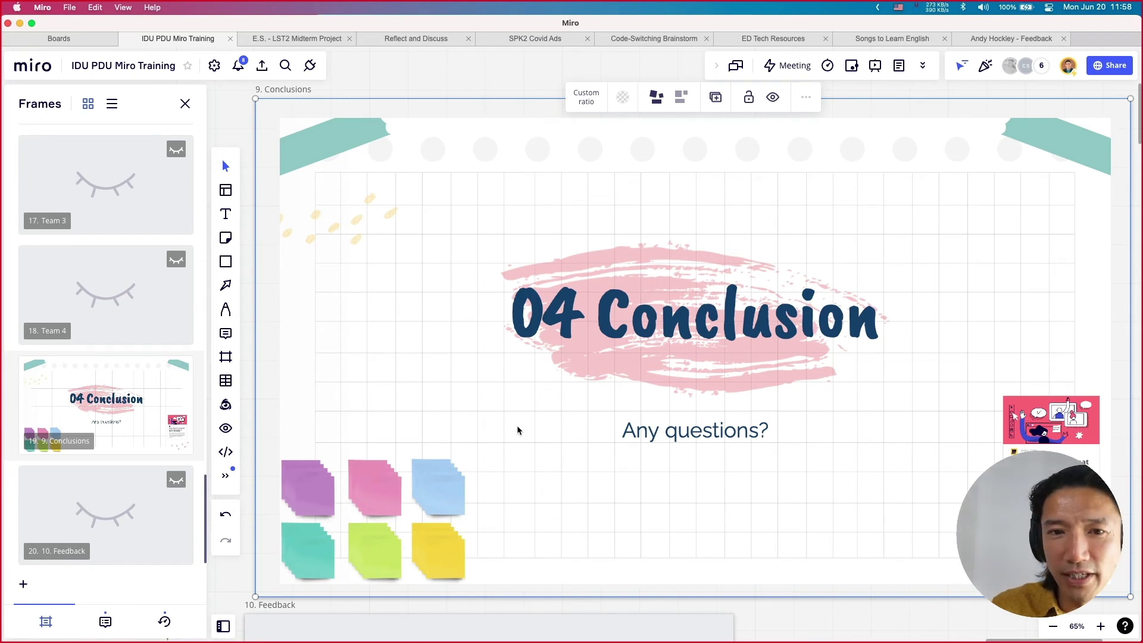
# Pull a blue sticky note off the stack and pick the Table tool
pyautogui.moveTo(444, 494); pyautogui.dragTo(506, 500)
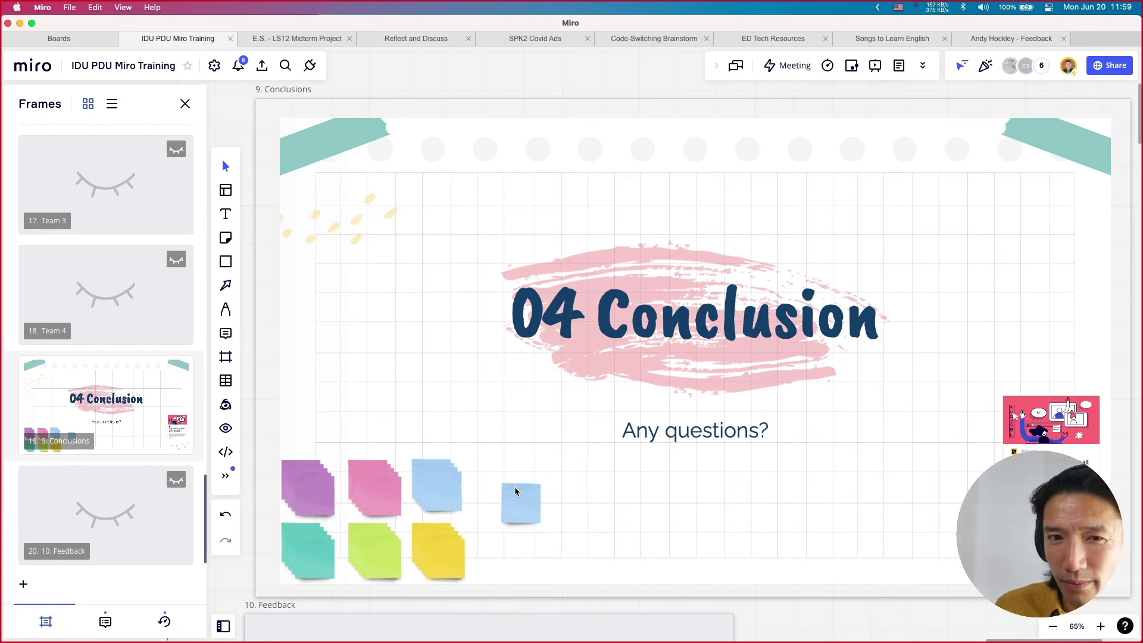
pyautogui.scroll(-5, 531, 467)
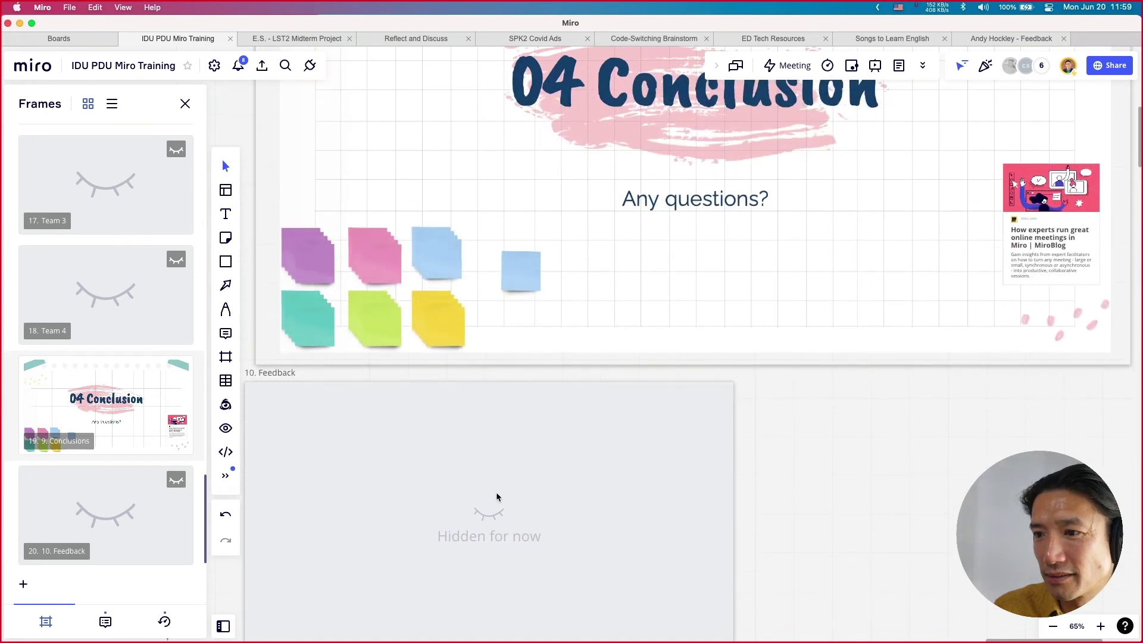
pyautogui.click(496, 496)
pyautogui.scroll(1, 596, 417)
pyautogui.hscroll(-10, 595, 417)
pyautogui.hscroll(10, 594, 420)
pyautogui.scroll(4, 594, 420)
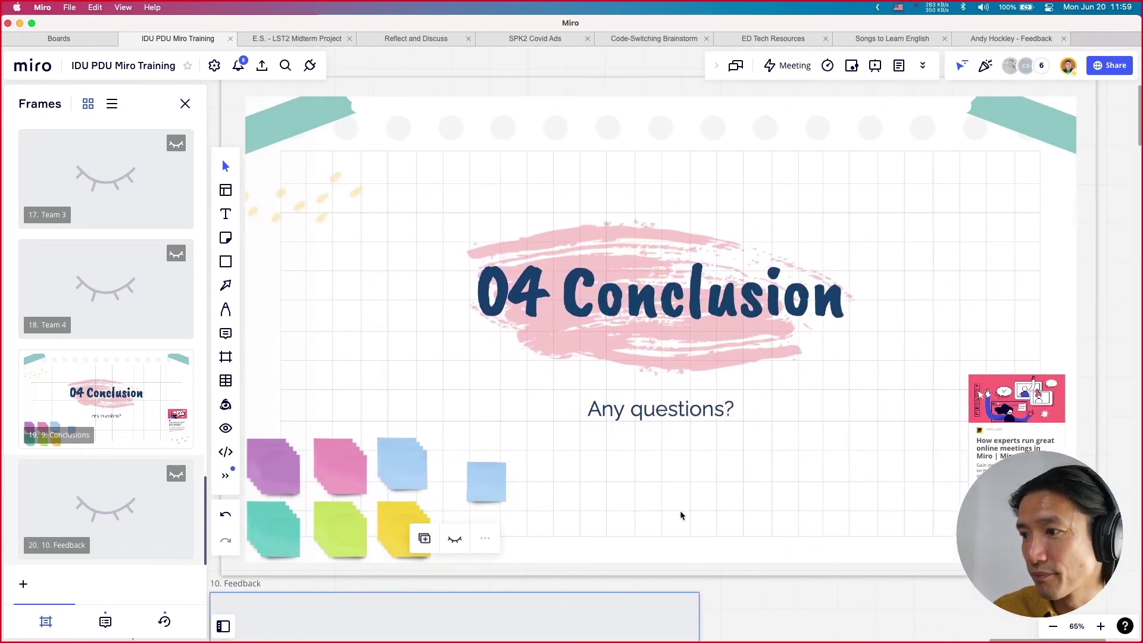
pyautogui.click(226, 381)
pyautogui.hscroll(-5, 577, 466)
pyautogui.scroll(3, 576, 467)
pyautogui.hscroll(7, 712, 506)
pyautogui.scroll(-4, 712, 505)
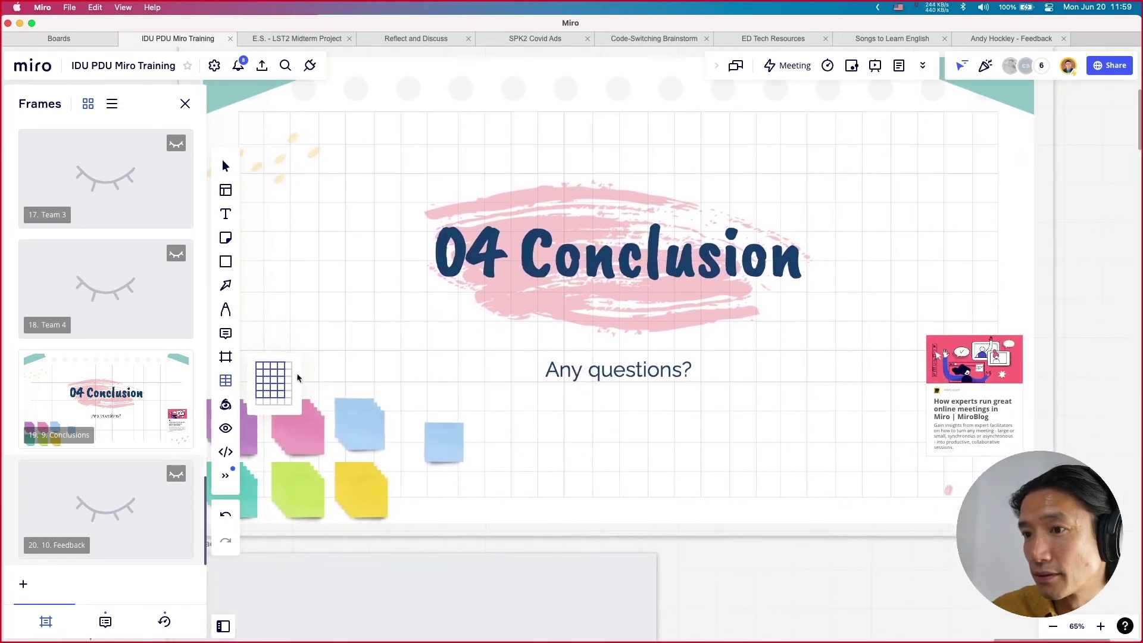
# Place a two-column table below 'Any questions?' and add a small 'Pro' heading in the first column
pyautogui.click(563, 424)
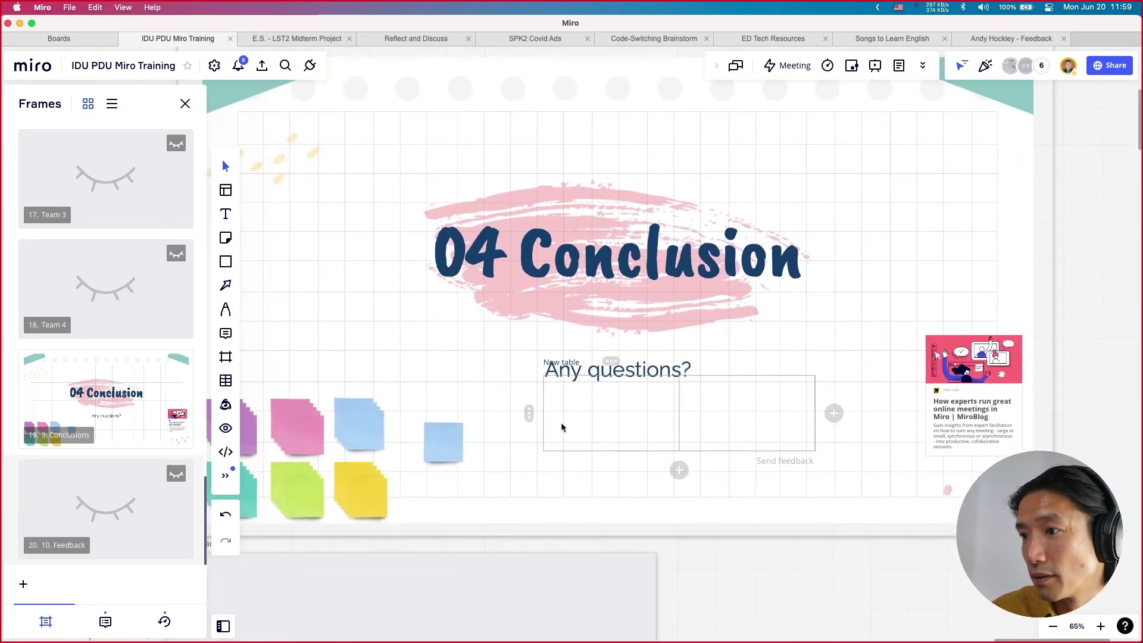
pyautogui.moveTo(620, 451); pyautogui.dragTo(610, 477)
pyautogui.moveTo(708, 385); pyautogui.dragTo(681, 406)
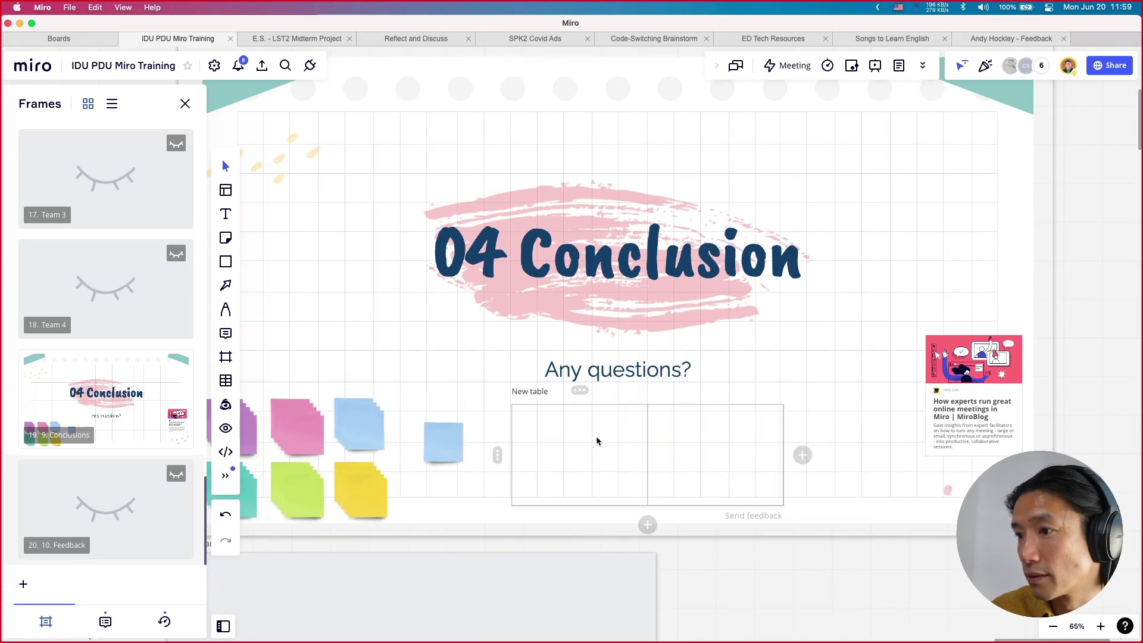
pyautogui.click(587, 441)
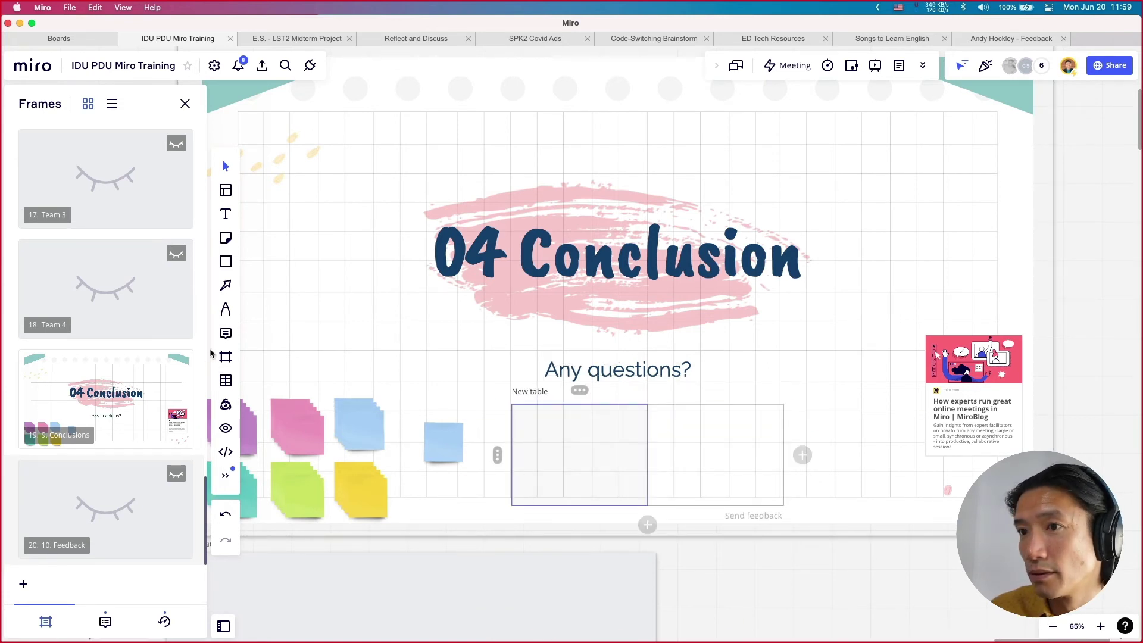
pyautogui.click(227, 215)
pyautogui.click(568, 415)
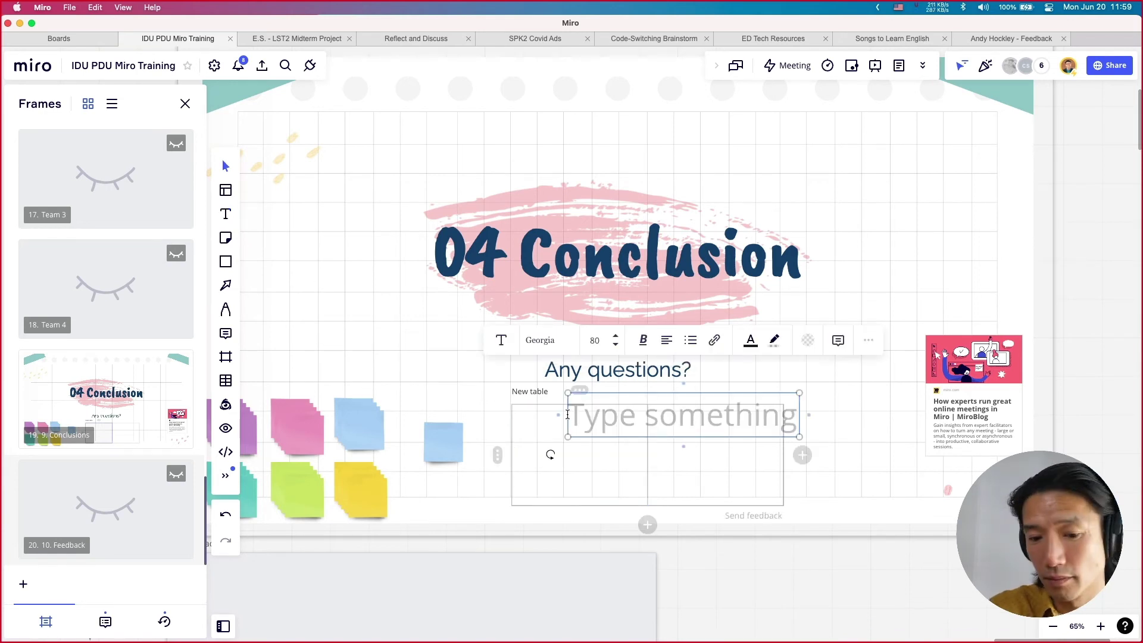
pyautogui.write('Pro')
pyautogui.click(525, 344)
pyautogui.click(526, 344)
pyautogui.click(577, 405)
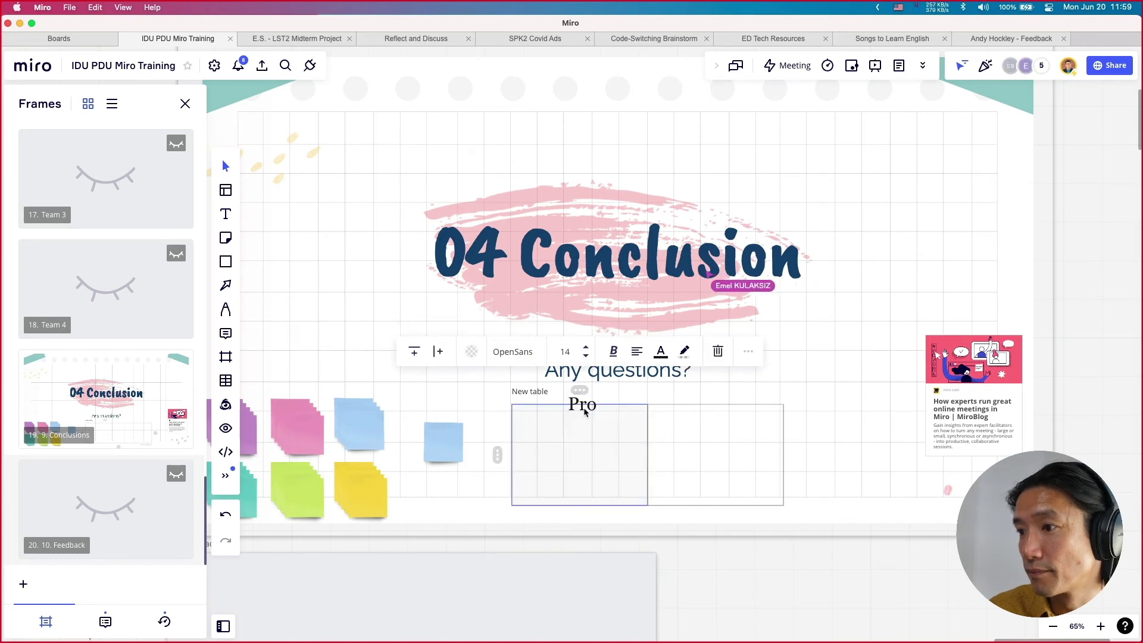
# Enlarge the table and copy the heading into the second column, renaming it 'Cons'
pyautogui.click(512, 506)
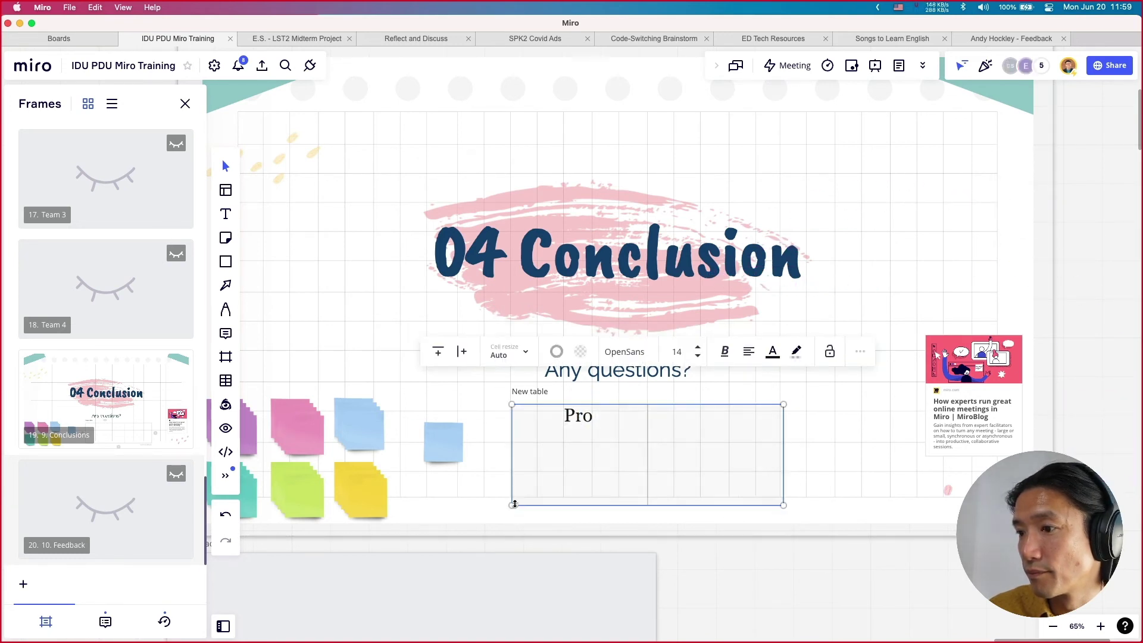
pyautogui.moveTo(511, 504); pyautogui.dragTo(456, 564)
pyautogui.click(529, 424)
pyautogui.moveTo(532, 424); pyautogui.dragTo(700, 427)
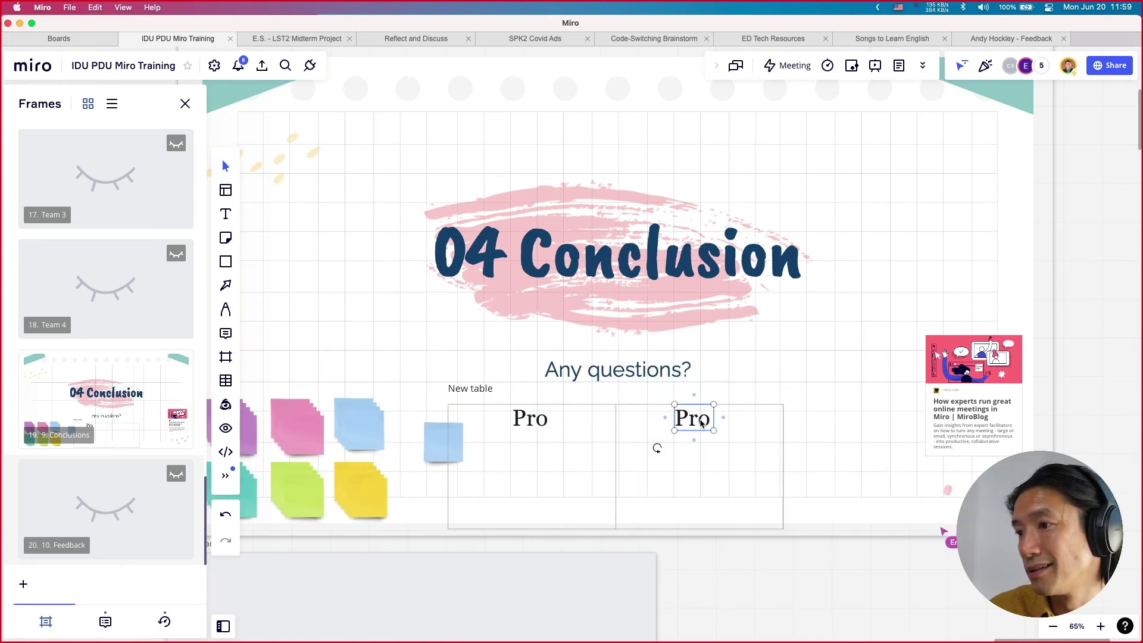
pyautogui.press('Return')
pyautogui.write('Cons')
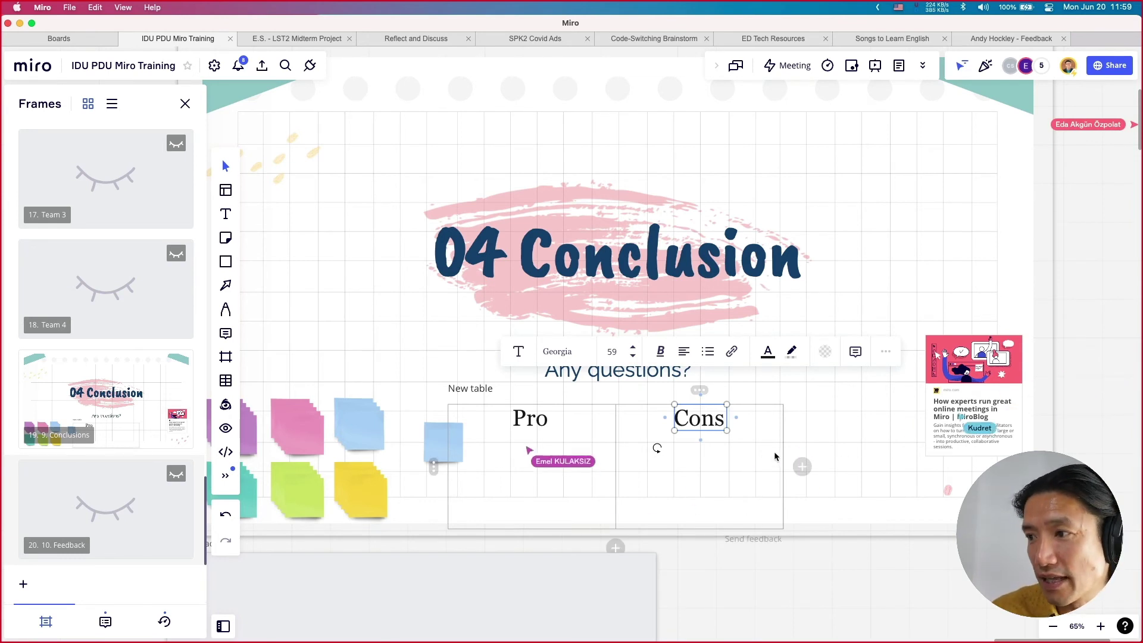
pyautogui.click(833, 419)
pyautogui.click(473, 409)
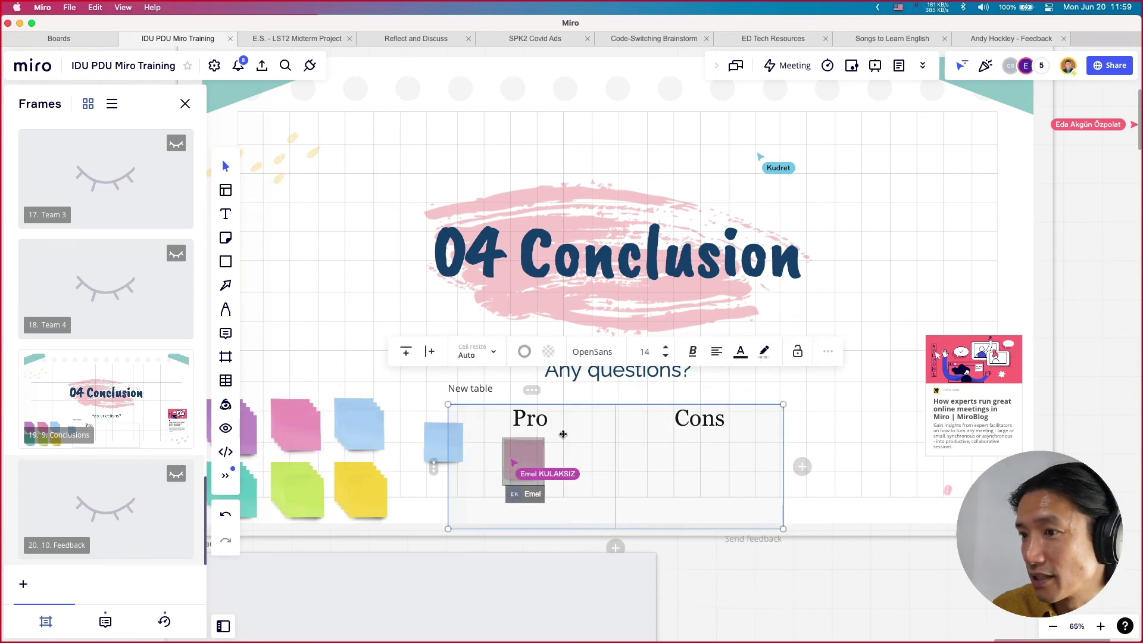
pyautogui.press('Escape')
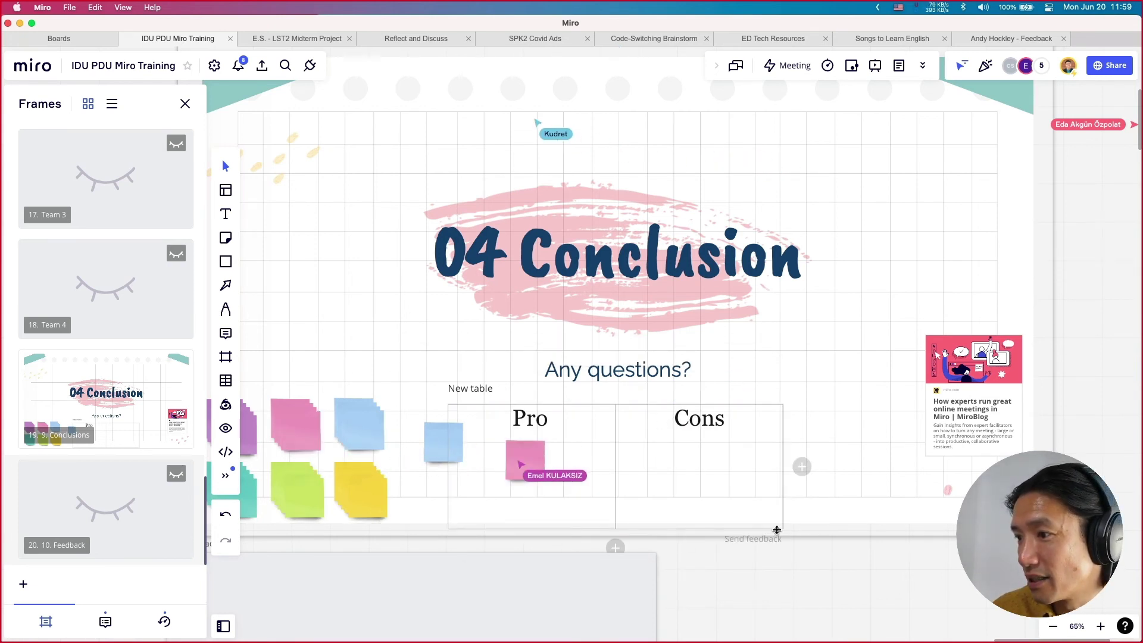
# Move the small blue sticky note up and left in the Conclusion frame
pyautogui.scroll(-3, 667, 566)
pyautogui.click(459, 538)
pyautogui.scroll(-5, 801, 535)
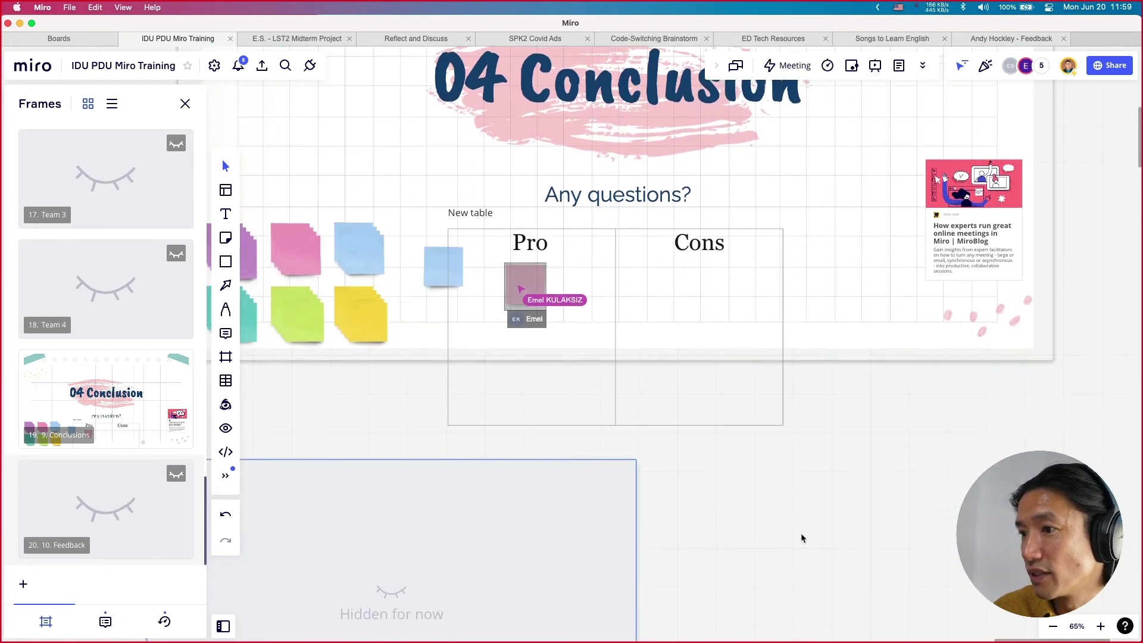
pyautogui.moveTo(427, 220); pyautogui.dragTo(397, 208)
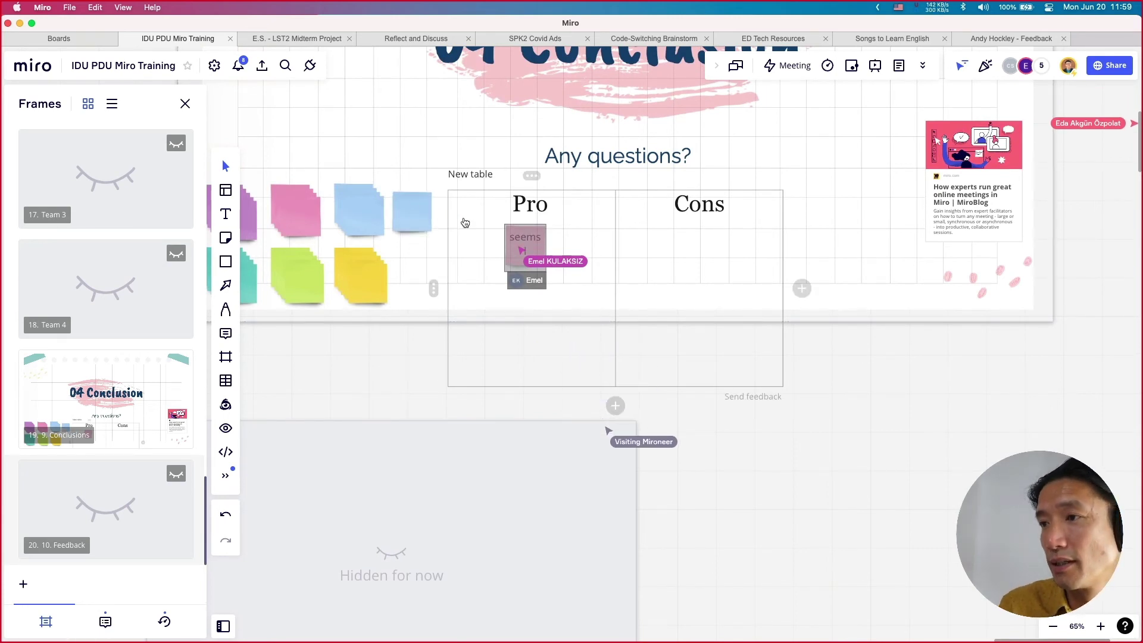
pyautogui.click(861, 201)
pyautogui.scroll(5, 828, 233)
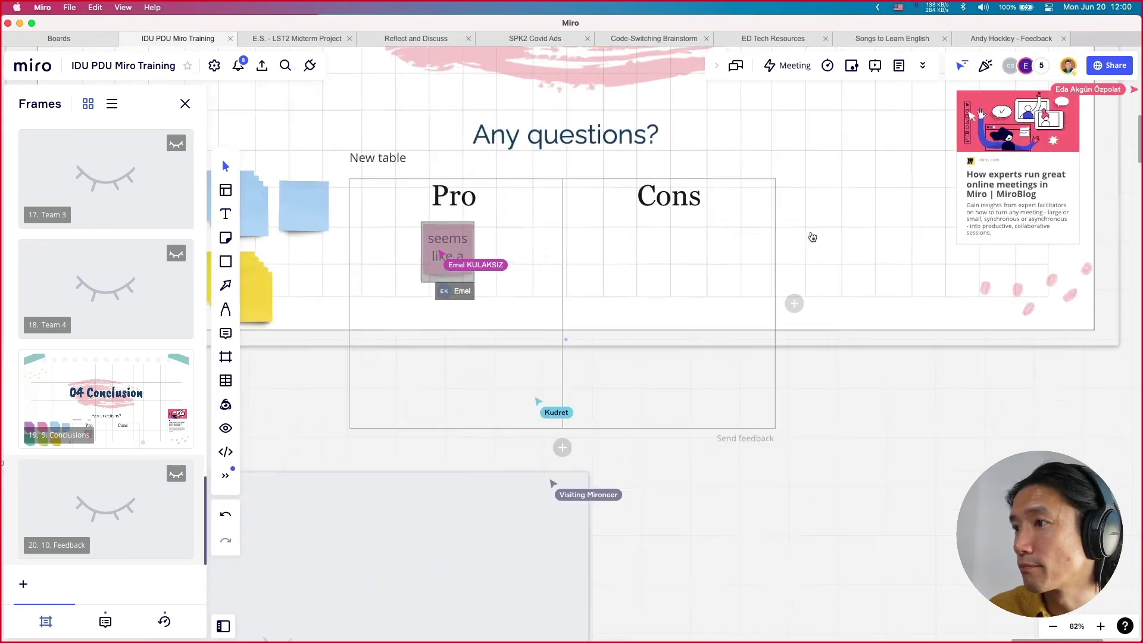
pyautogui.hscroll(-2, 797, 240)
pyautogui.hscroll(-3, 798, 240)
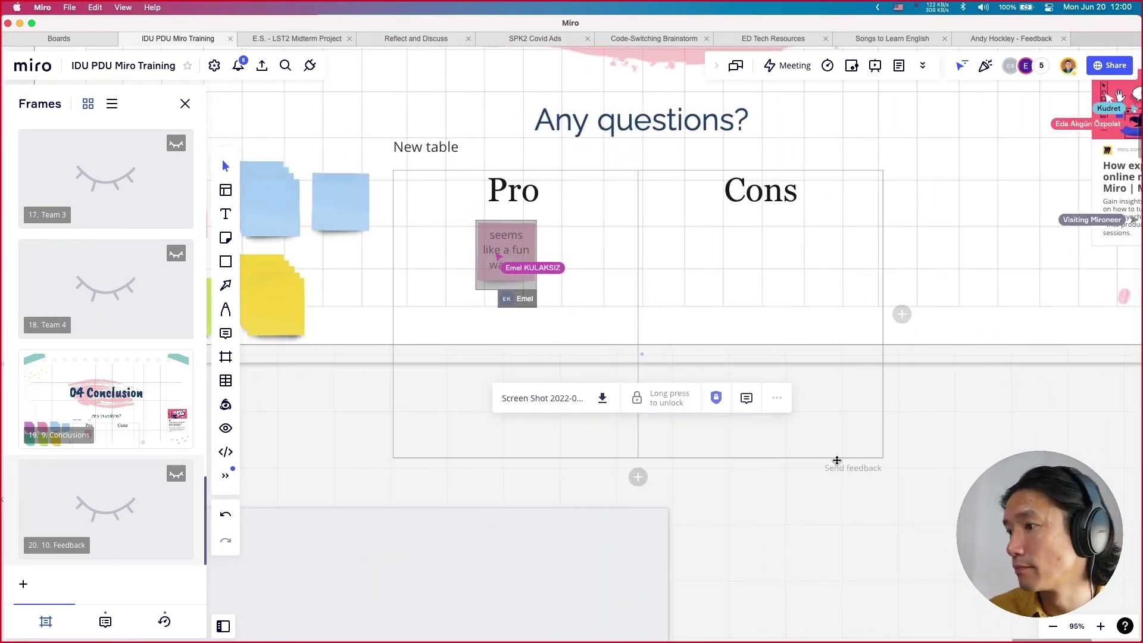
# Extend the table downward, widen the Cons column, and drop a yellow sticky note into Cons
pyautogui.moveTo(883, 456); pyautogui.dragTo(877, 476)
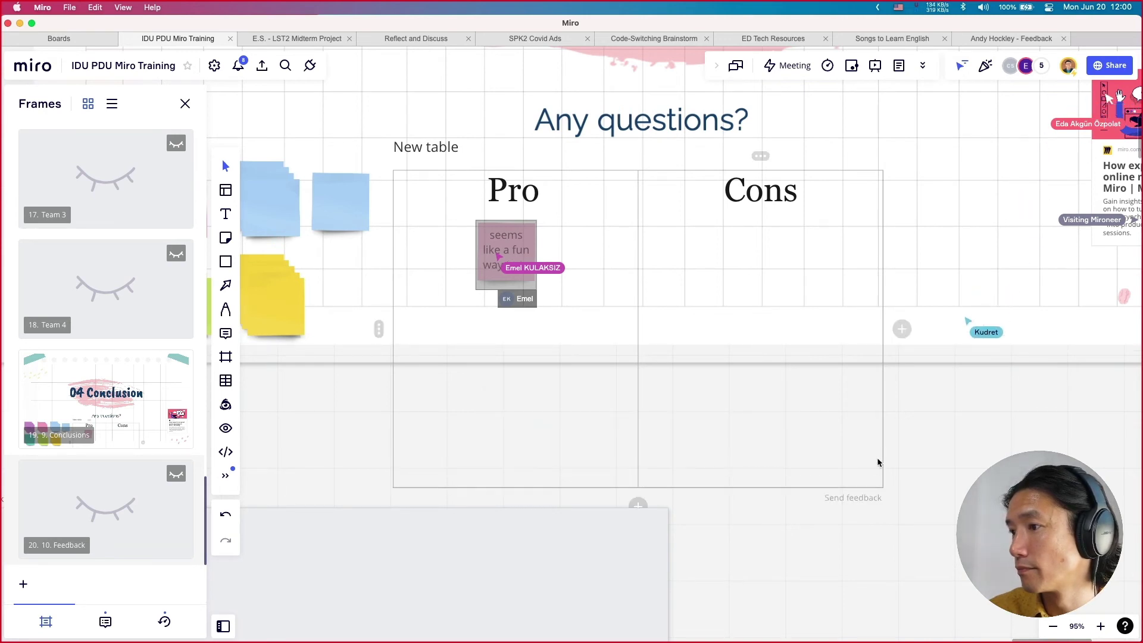
pyautogui.moveTo(881, 370); pyautogui.dragTo(957, 370)
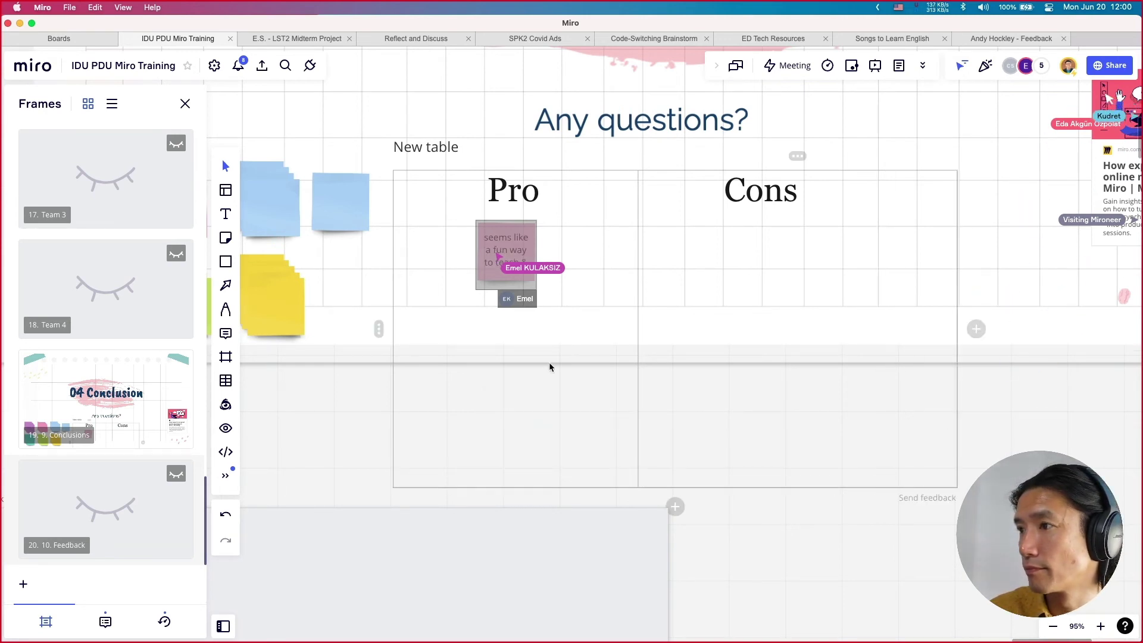
pyautogui.click(391, 359)
pyautogui.moveTo(390, 359); pyautogui.dragTo(393, 360)
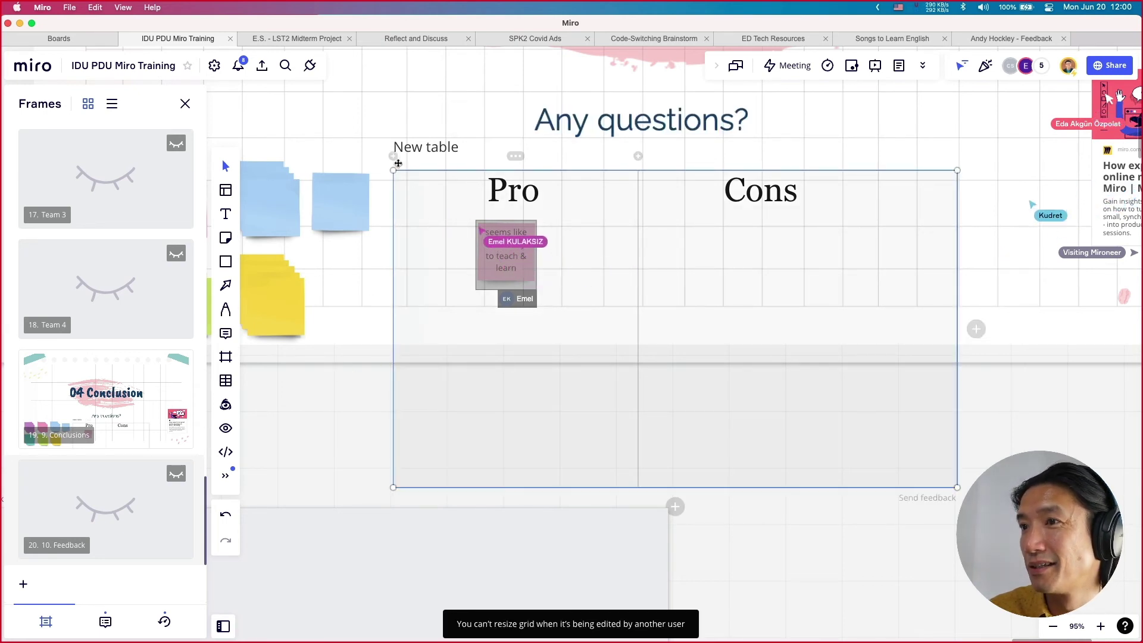
pyautogui.moveTo(393, 171); pyautogui.dragTo(556, 294)
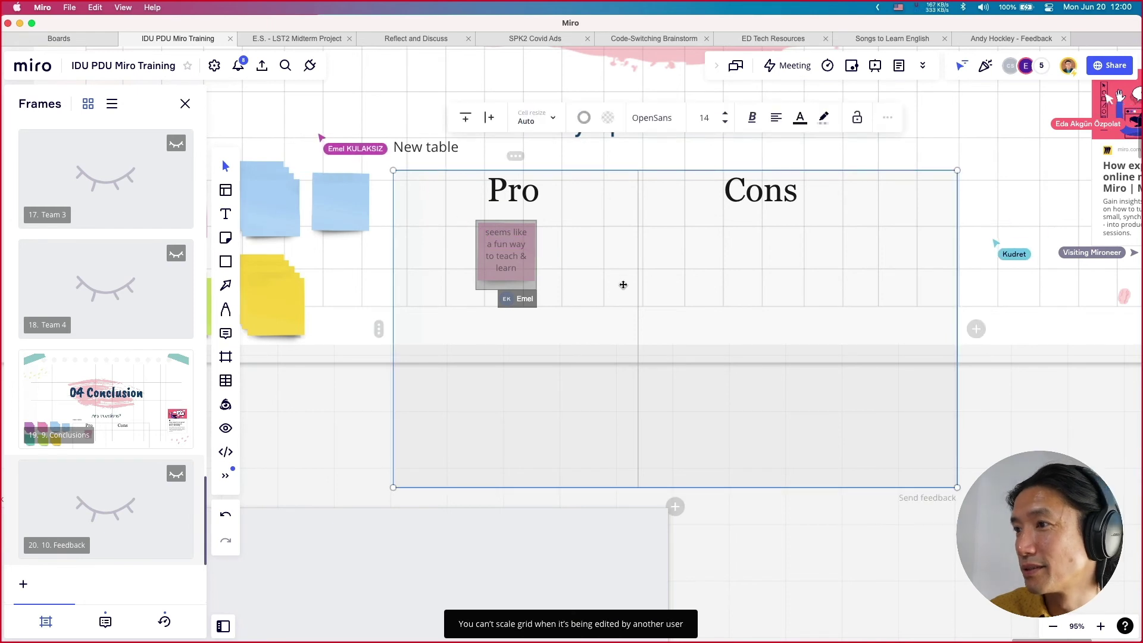
pyautogui.moveTo(654, 281); pyautogui.dragTo(720, 281)
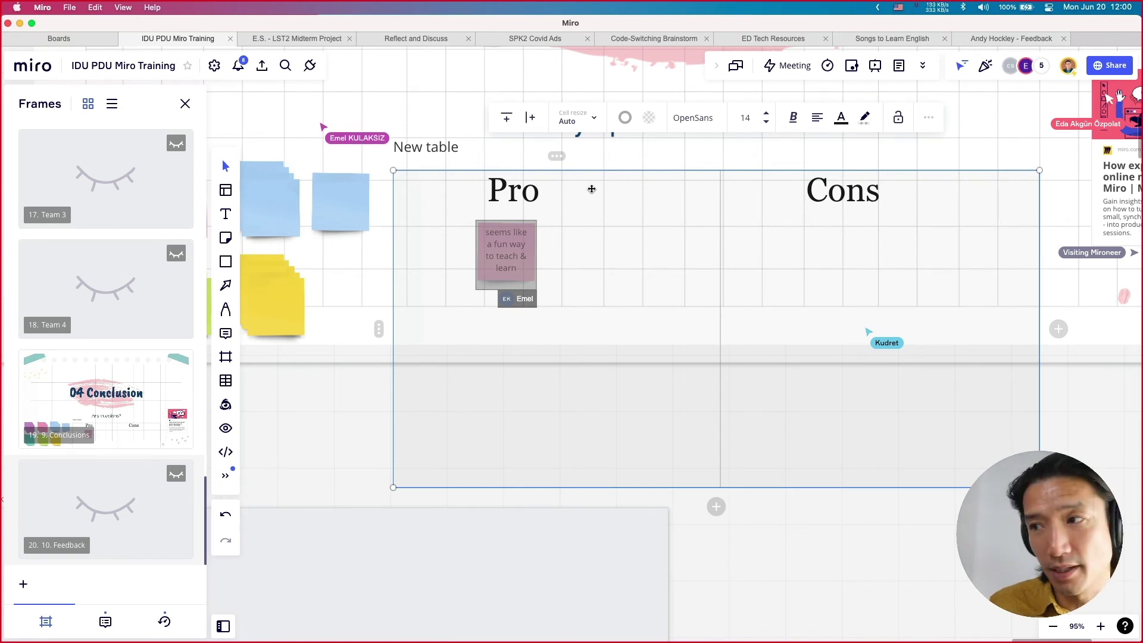
pyautogui.moveTo(280, 303); pyautogui.dragTo(758, 248)
# Type 'Bandwitdth for student' on the yellow Cons sticky note
pyautogui.write('Bandwit')
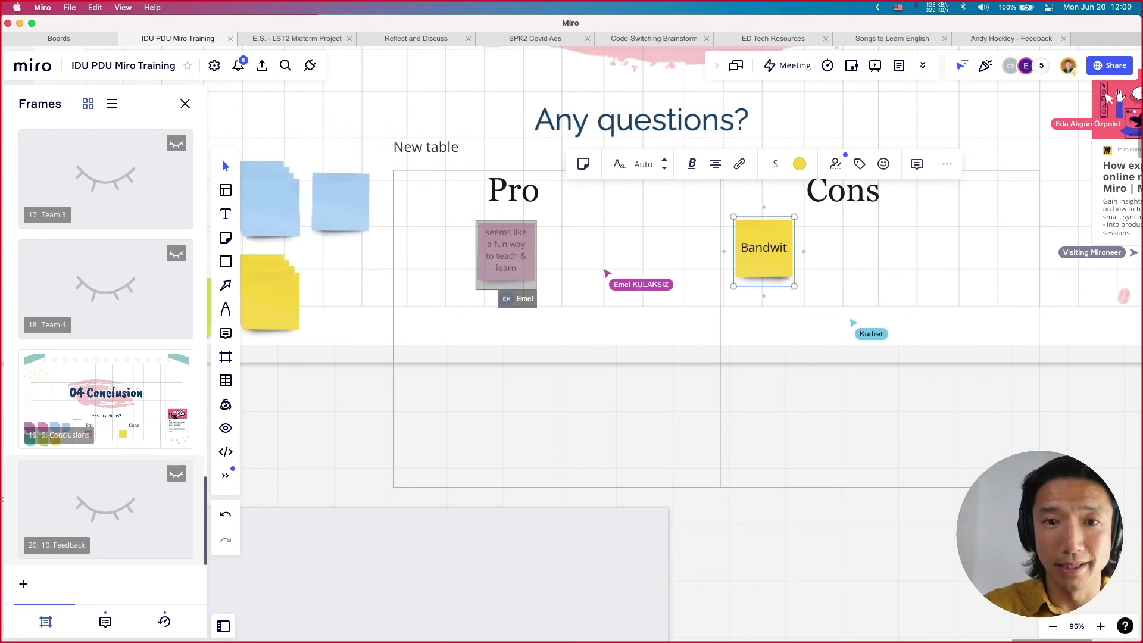
pyautogui.press('BackSpace')
pyautogui.write('dth')
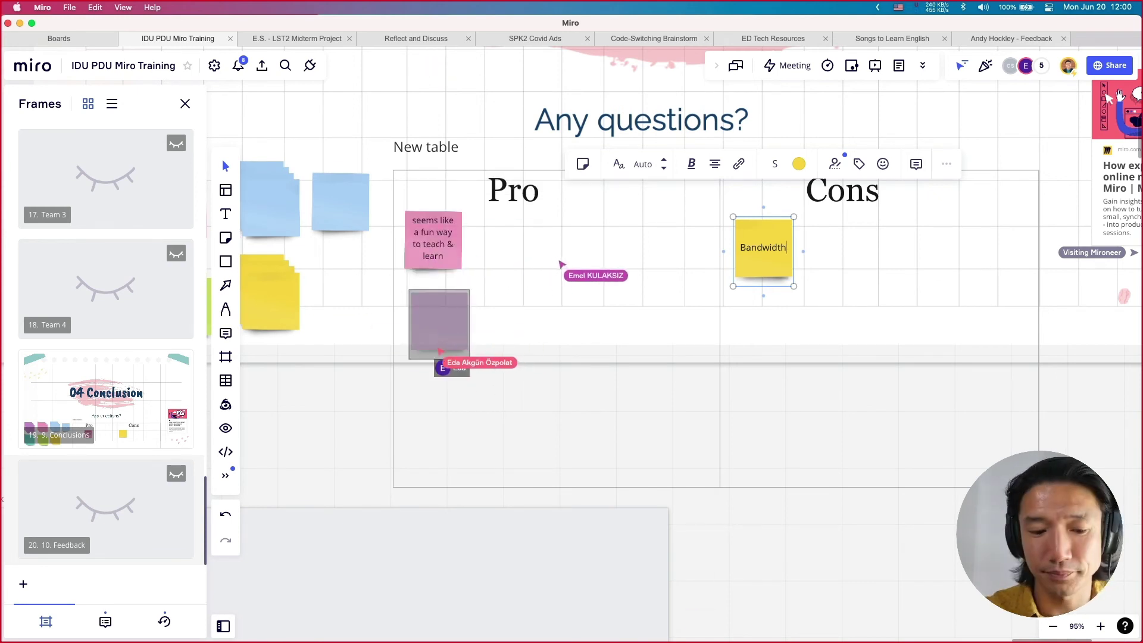
pyautogui.write('for st')
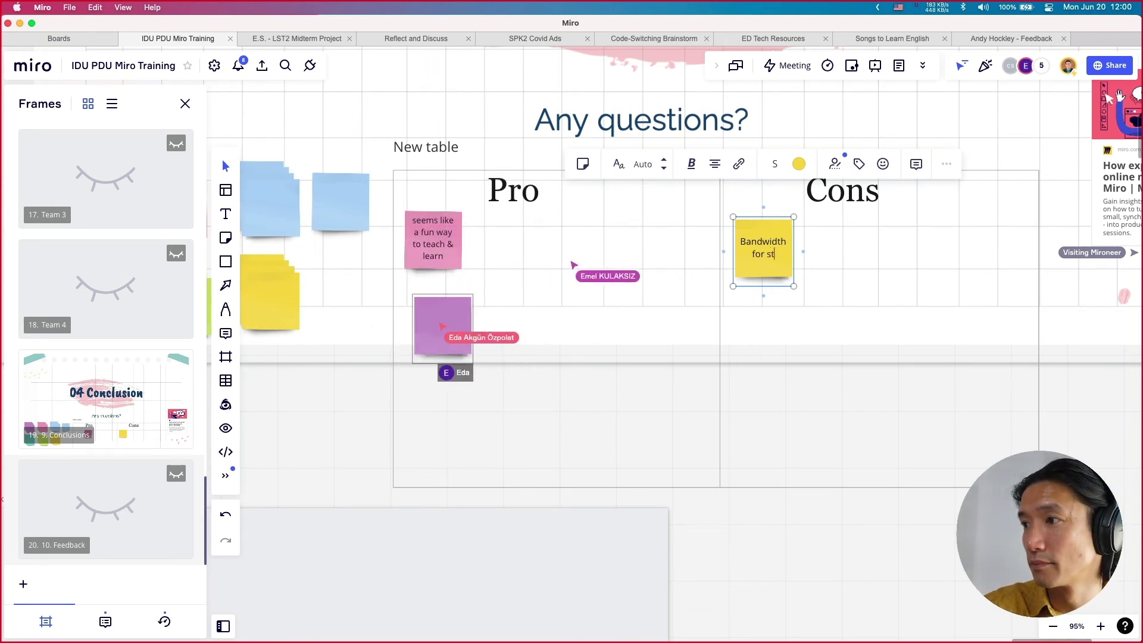
pyautogui.write('udents')
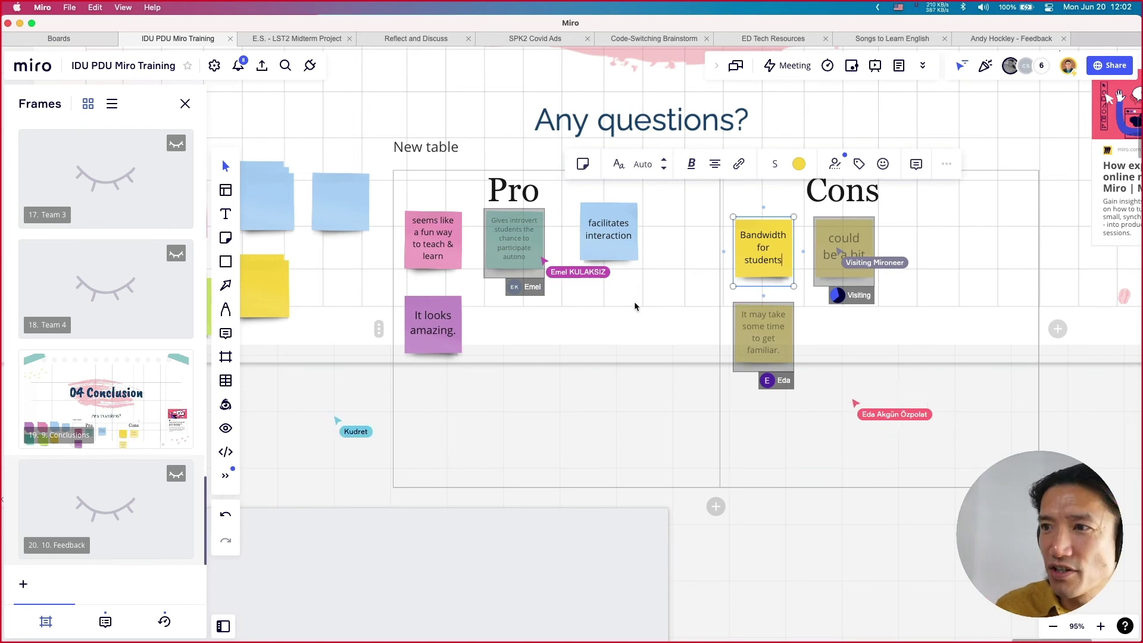
# Draw a connector line toward the Pro/Cons table while participants add their sticky notes
pyautogui.click(227, 287)
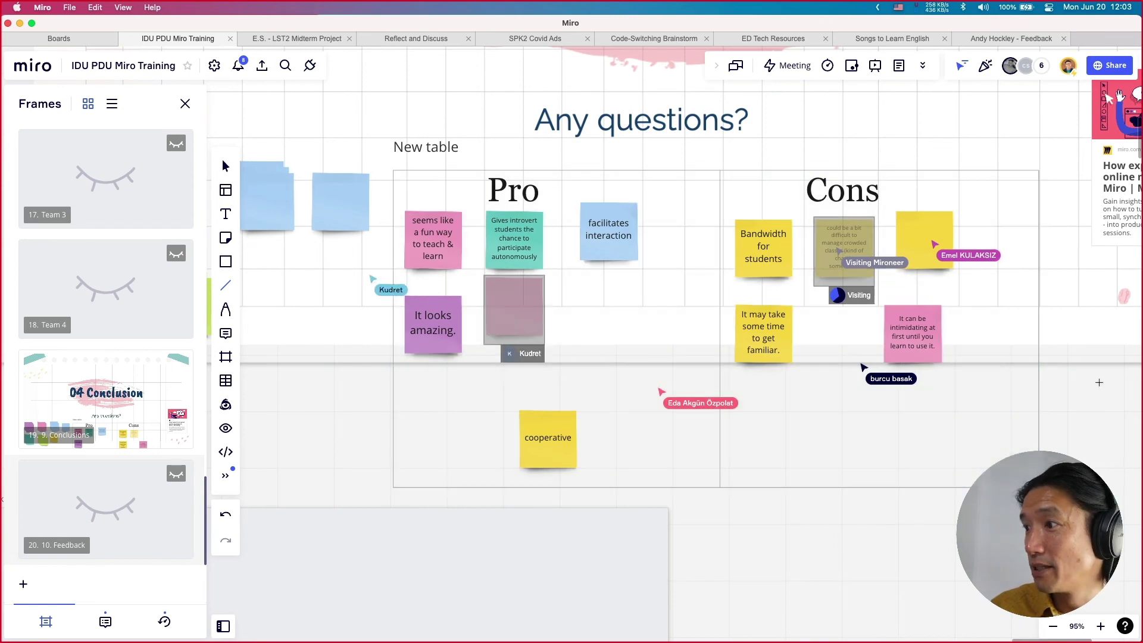
pyautogui.moveTo(1100, 384); pyautogui.dragTo(1036, 394)
pyautogui.click(854, 552)
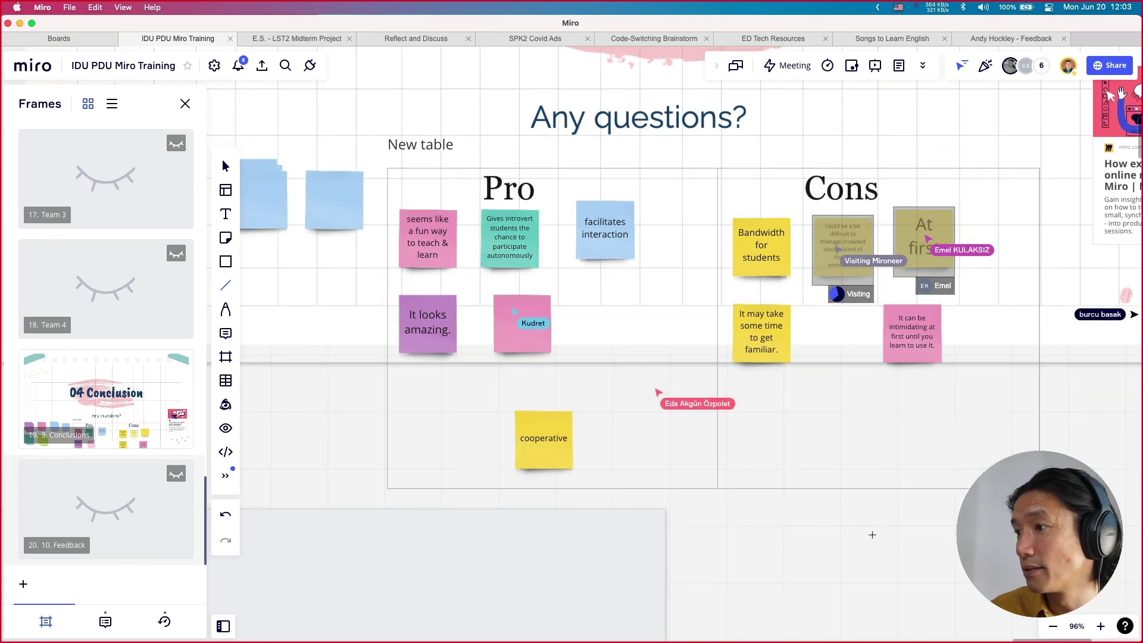
pyautogui.moveTo(855, 548); pyautogui.dragTo(840, 496)
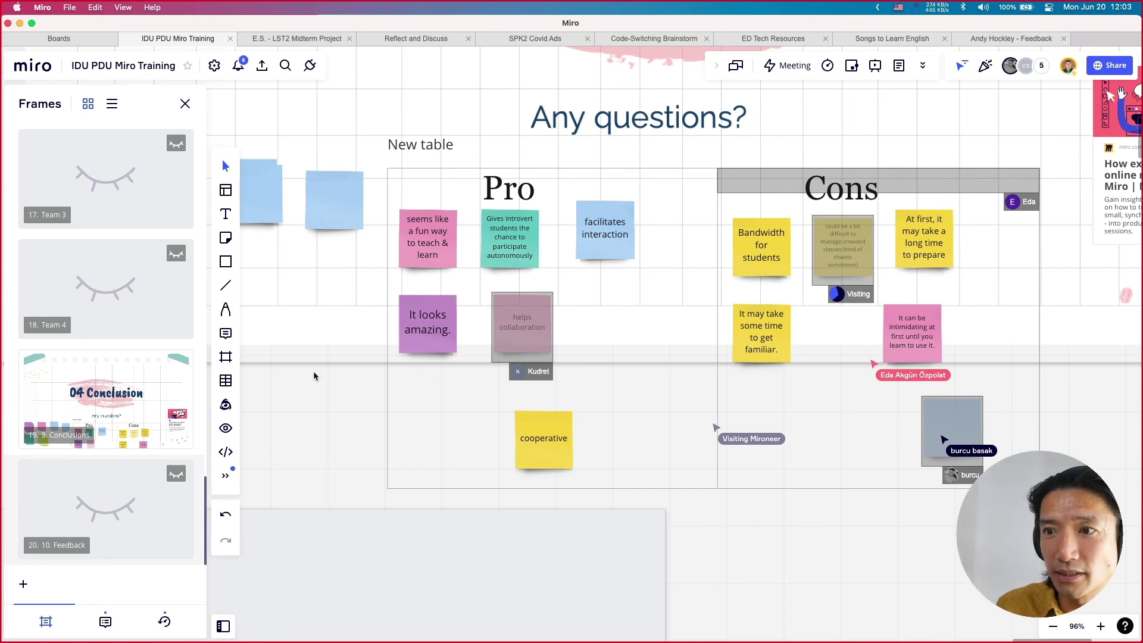
# Search IconFinder for 'thumbs' icons, then bring up the Voting setup
pyautogui.click(226, 407)
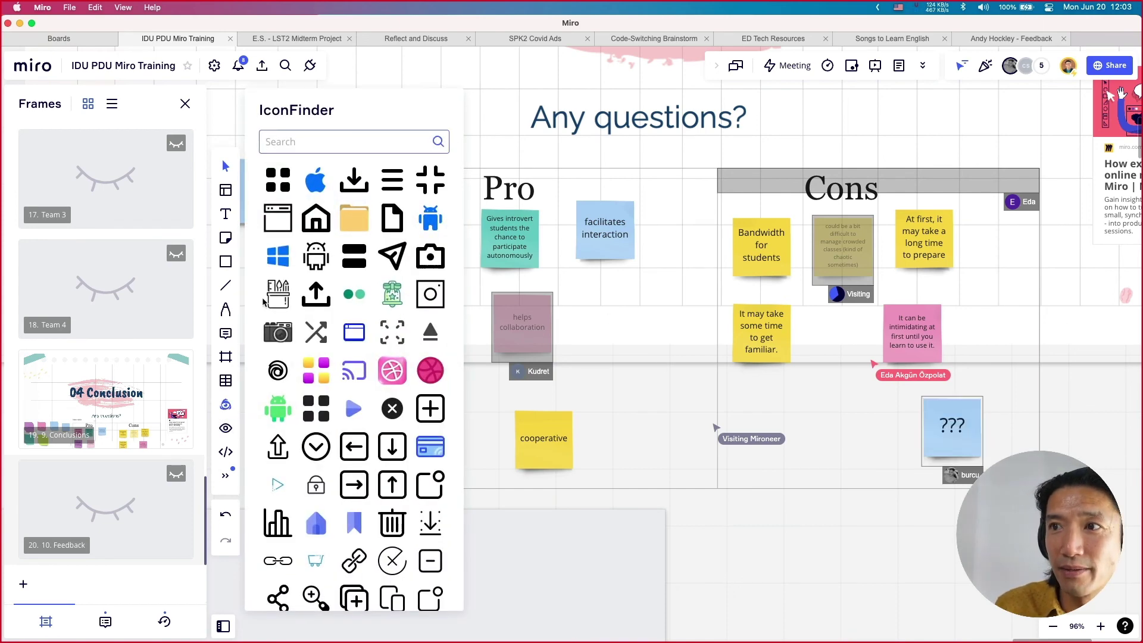
pyautogui.click(351, 142)
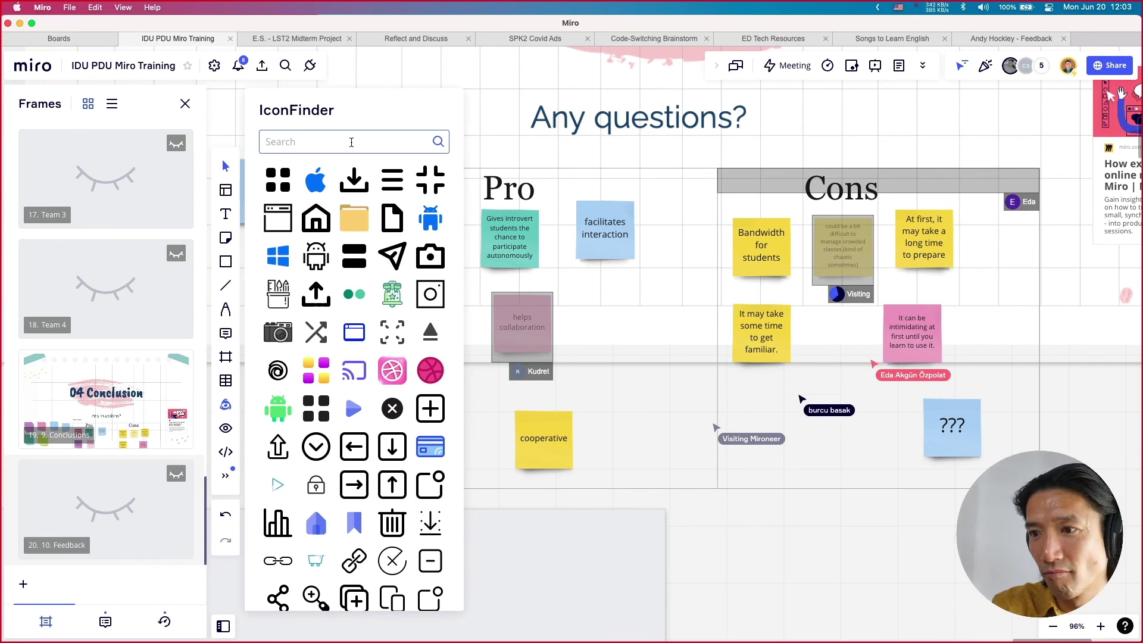
pyautogui.write('cloud')
pyautogui.press('BackSpace')
pyautogui.press('BackSpace')
pyautogui.press('BackSpace')
pyautogui.press('BackSpace')
pyautogui.press('BackSpace')
pyautogui.write('thumbjs')
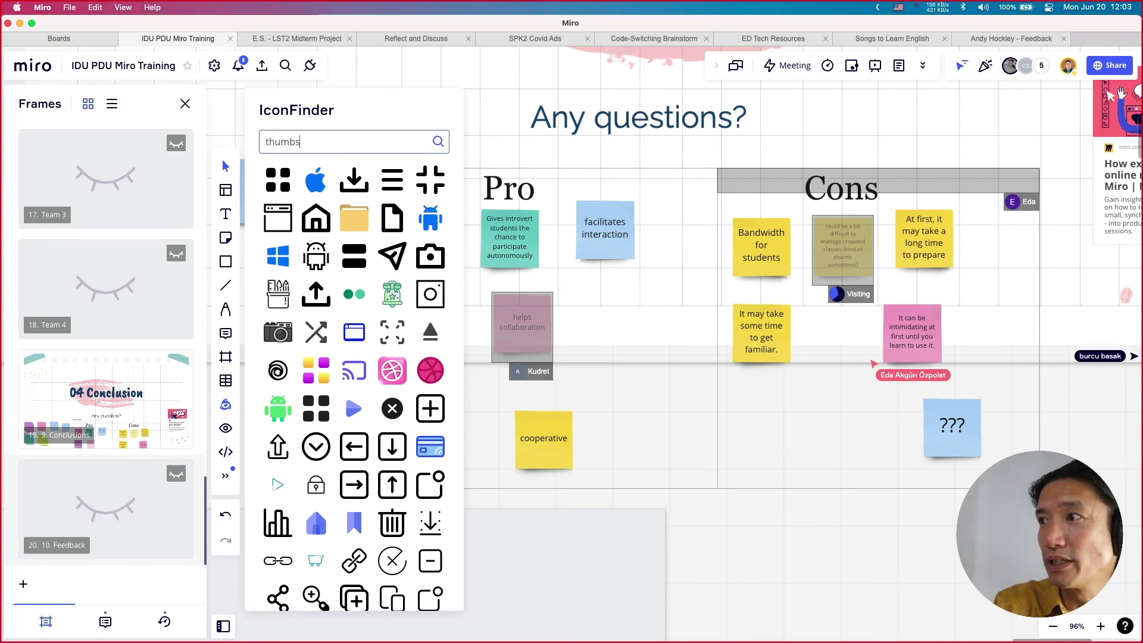
pyautogui.press('Return')
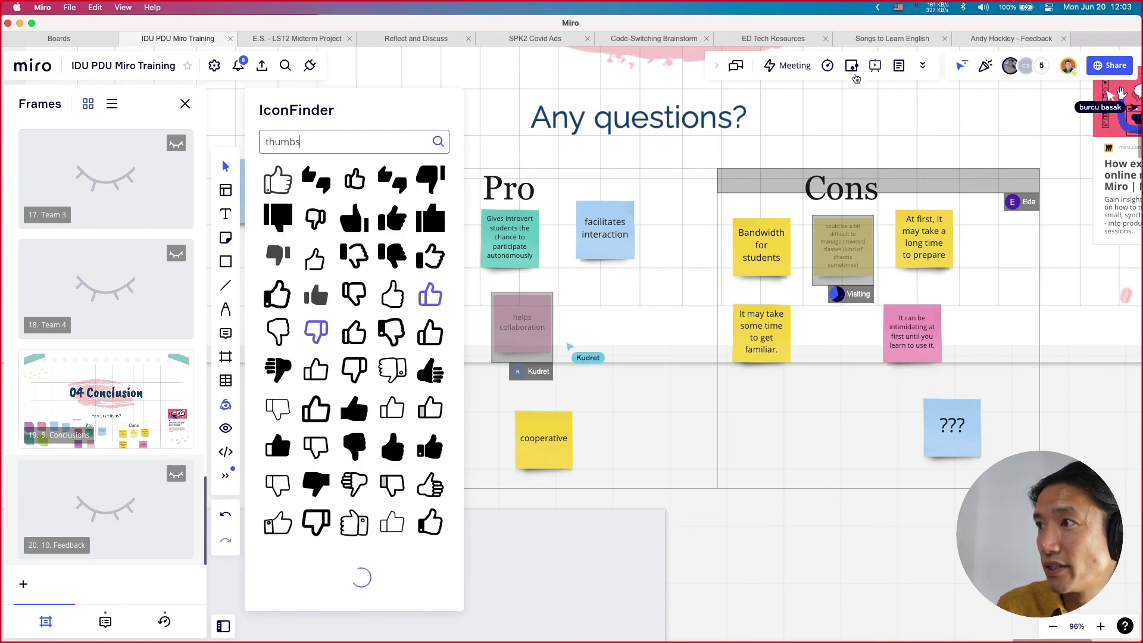
pyautogui.click(853, 67)
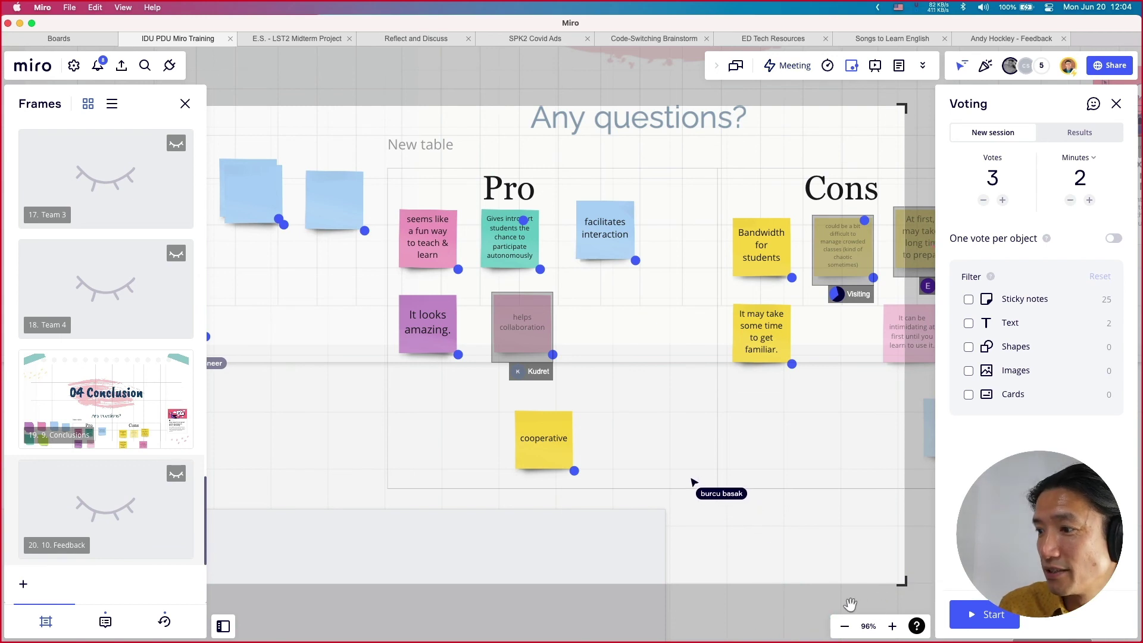
# Close the Voting panel without starting a session and pan back to the Pro/Cons table
pyautogui.click(1116, 104)
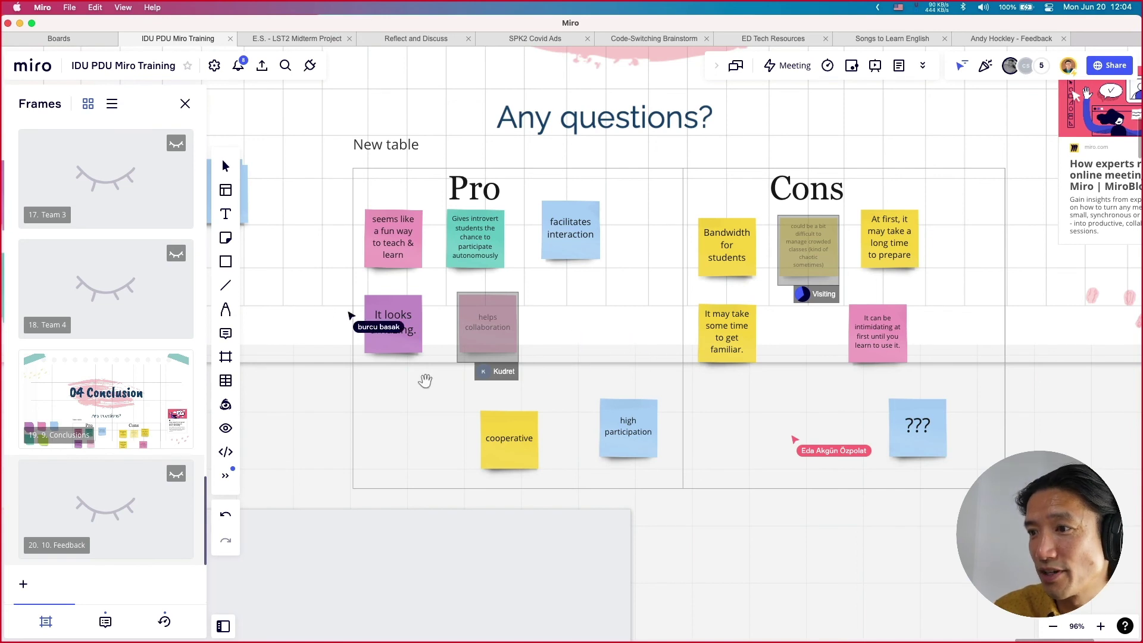
pyautogui.hscroll(1, 682, 462)
pyautogui.scroll(1, 682, 462)
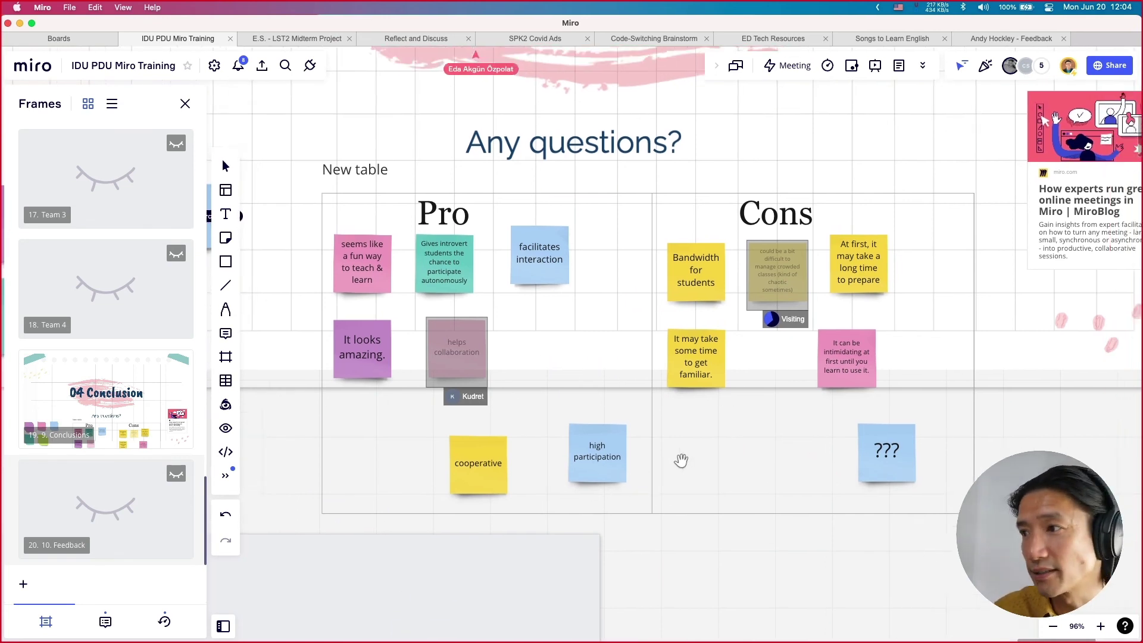
pyautogui.hscroll(3, 681, 460)
pyautogui.scroll(1, 681, 460)
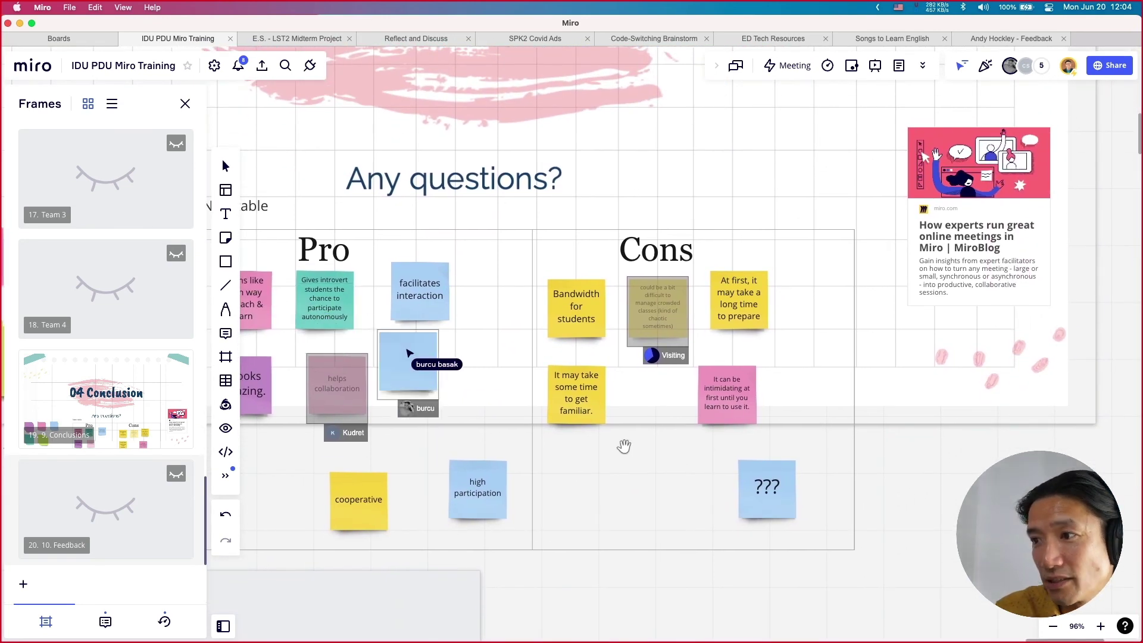